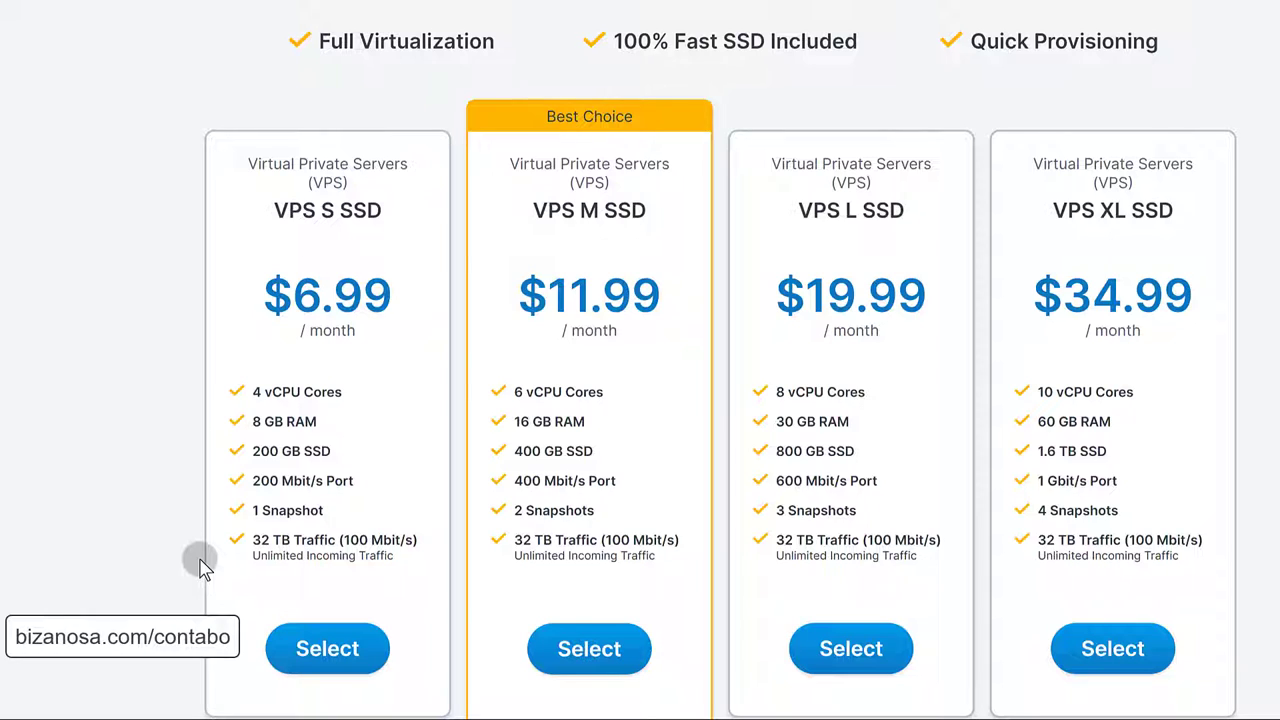
Review the VPS plans and select the VPS S SSD plan for configuration.
scroll(197, 560, "down", 1)
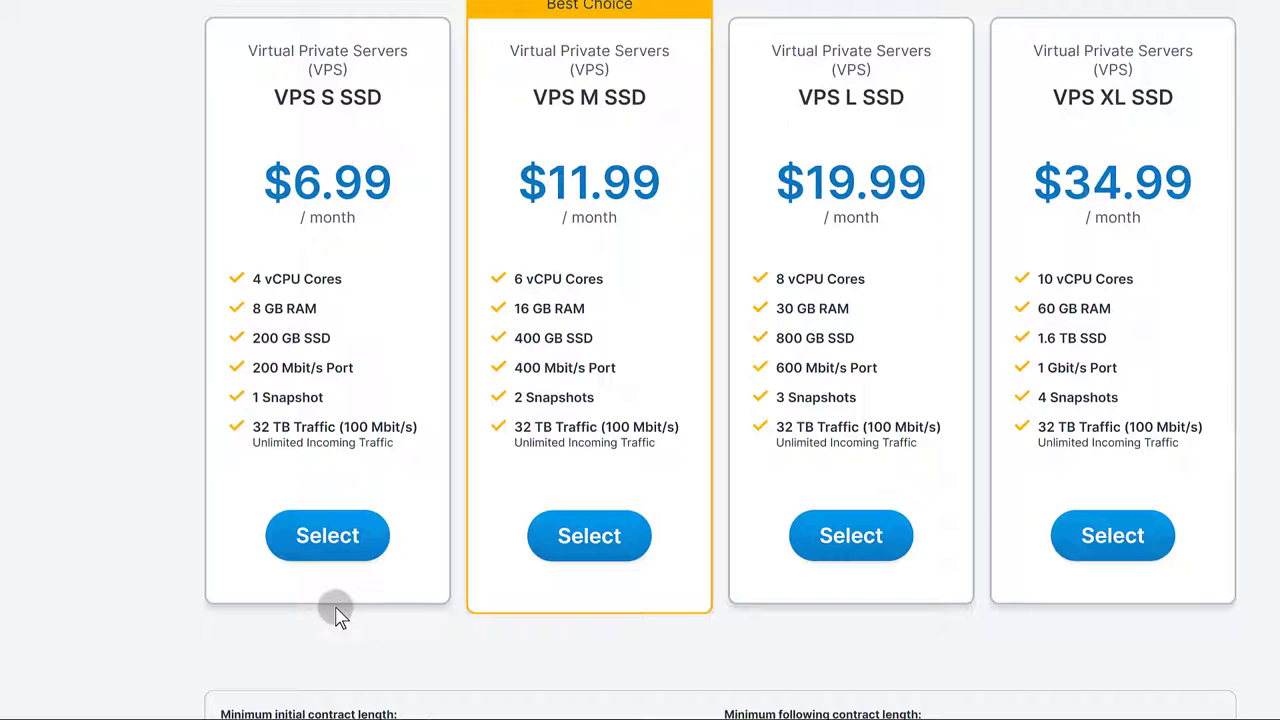
scroll(337, 613, "up", 1)
scroll(337, 613, "down", 1)
left_click_drag(253, 279, 333, 320)
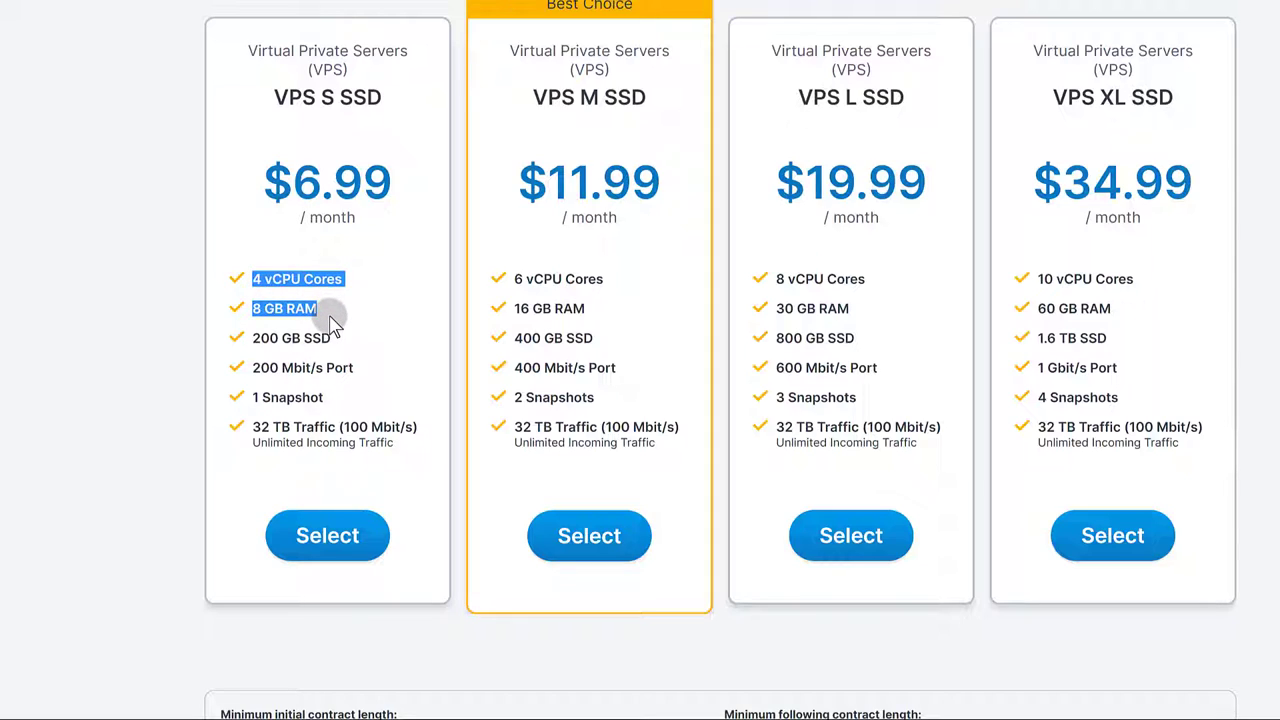
left_click(150, 461)
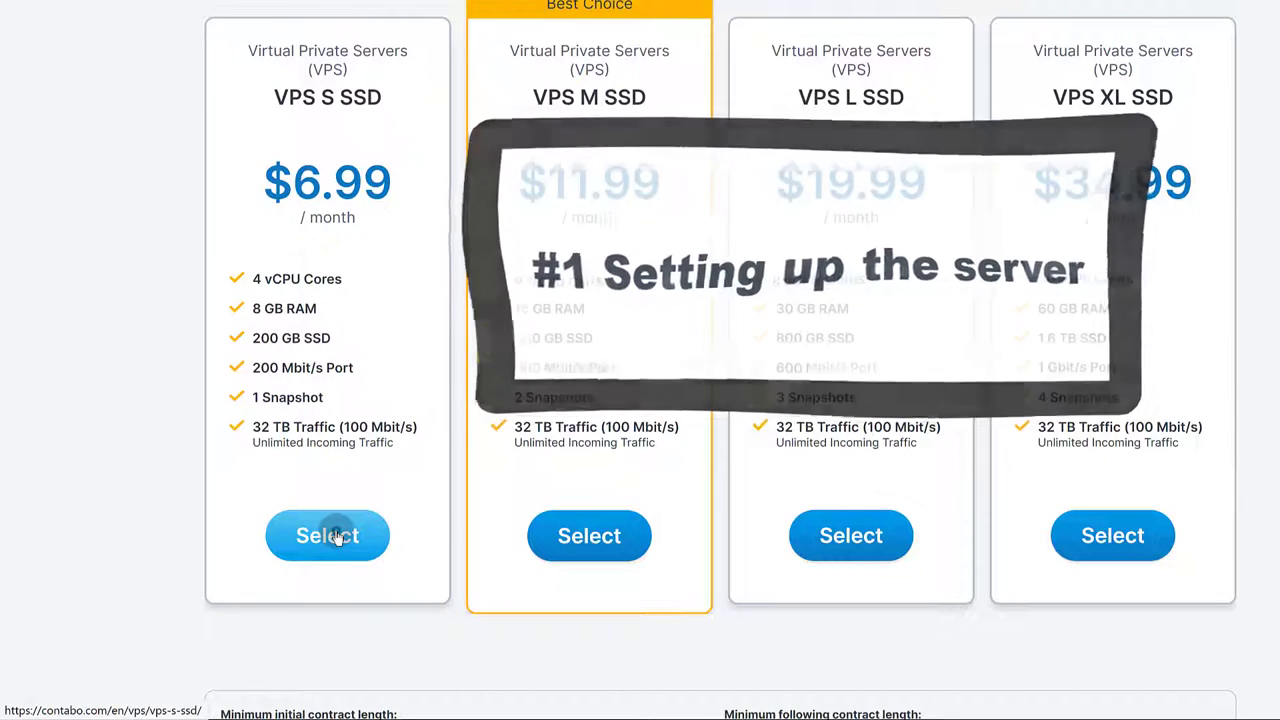
left_click(338, 537)
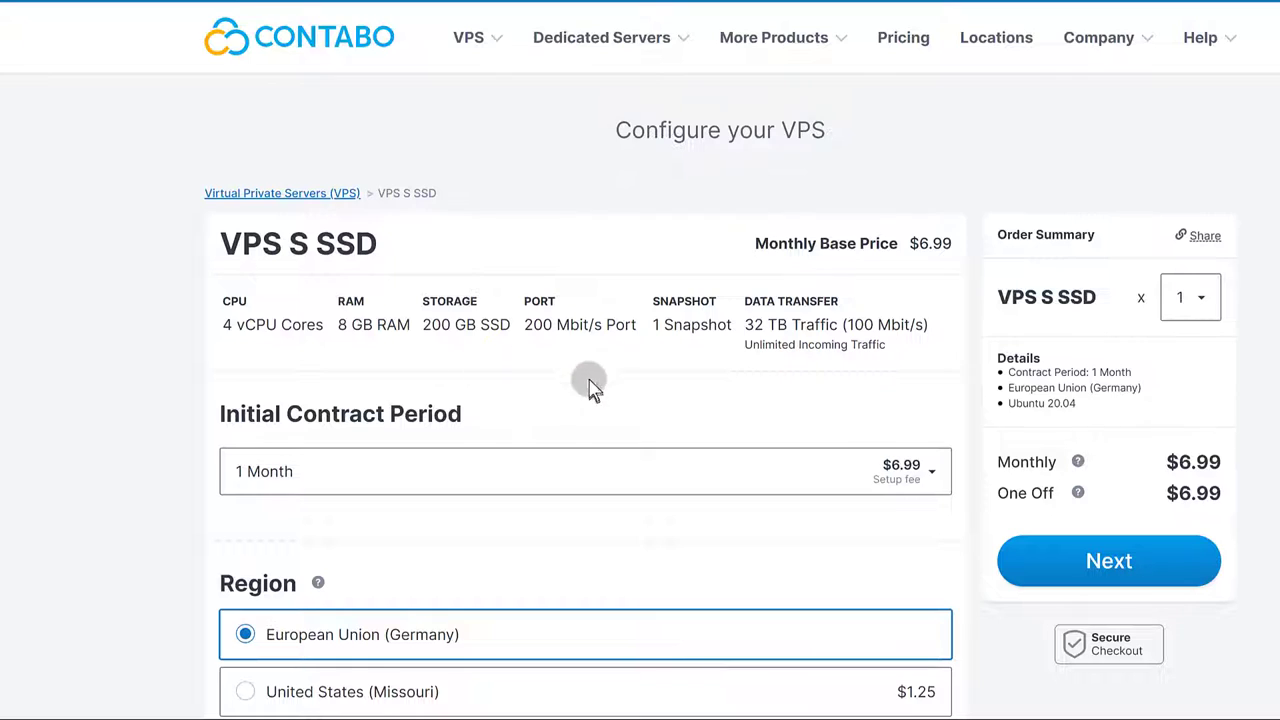
Set the VPS initial contract period to 1 Month.
scroll(583, 400, "down", 1)
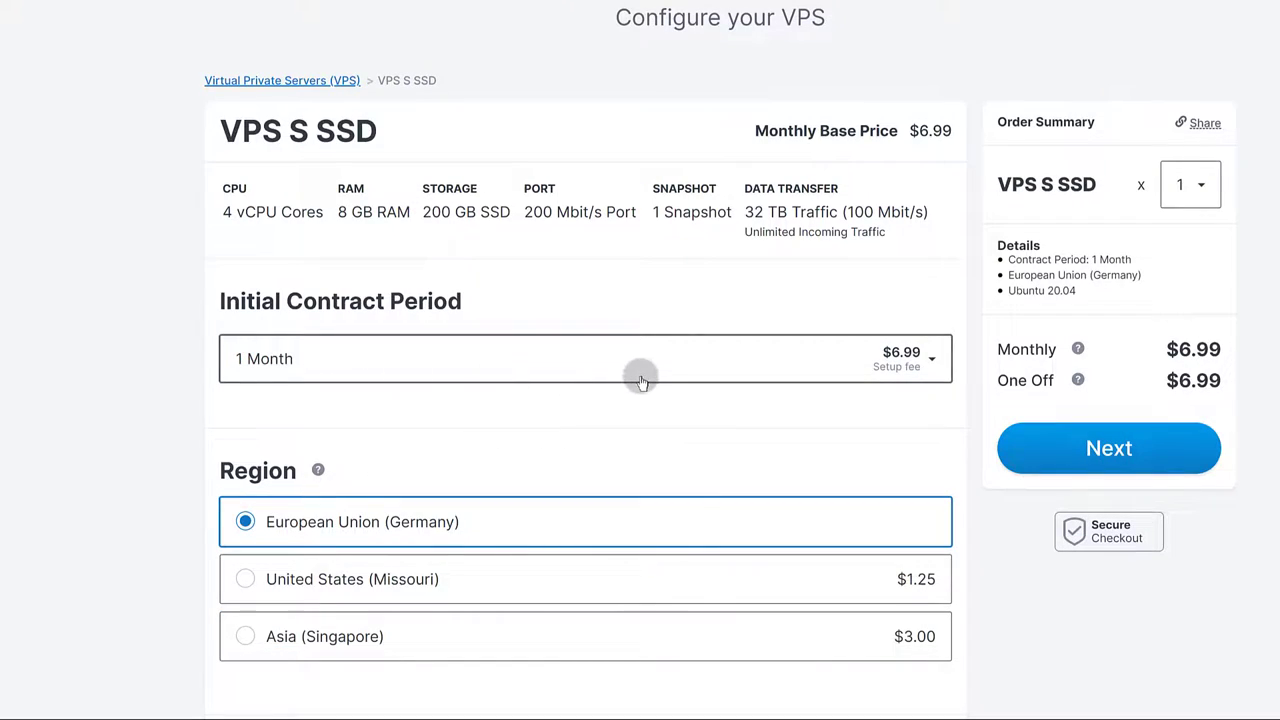
left_click(423, 360)
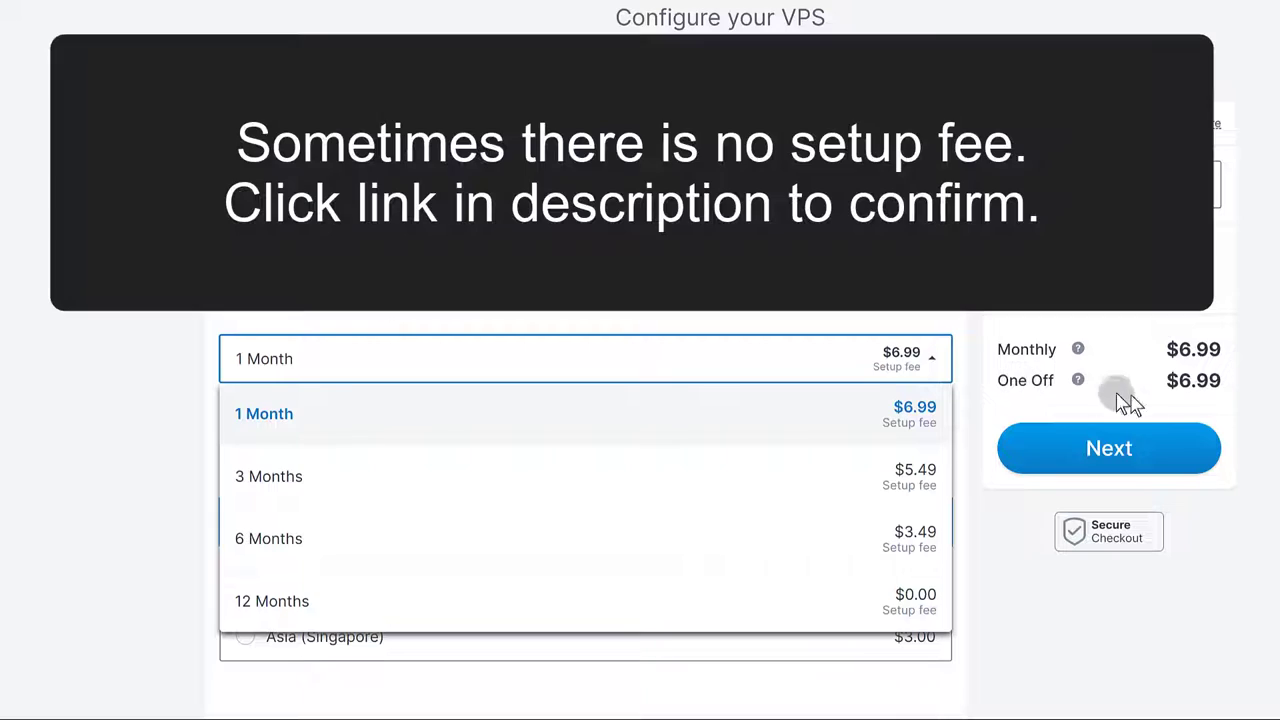
left_click_drag(1188, 382, 1178, 345)
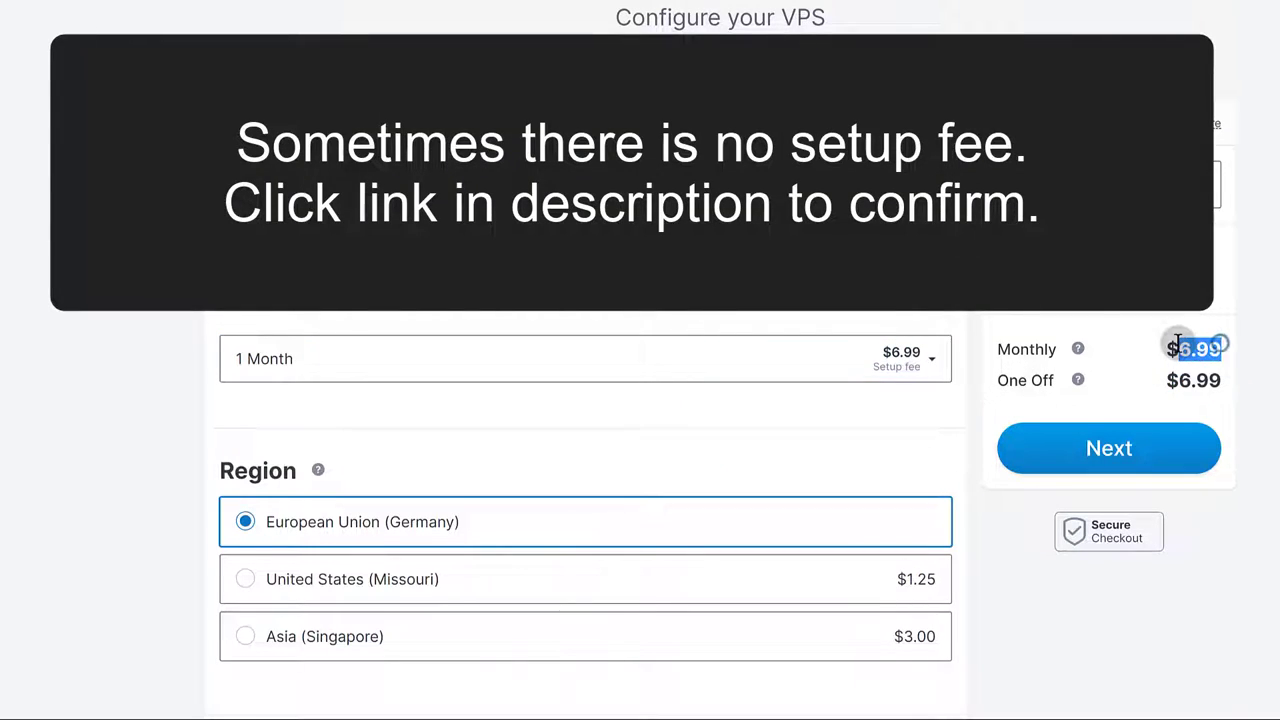
left_click(262, 360)
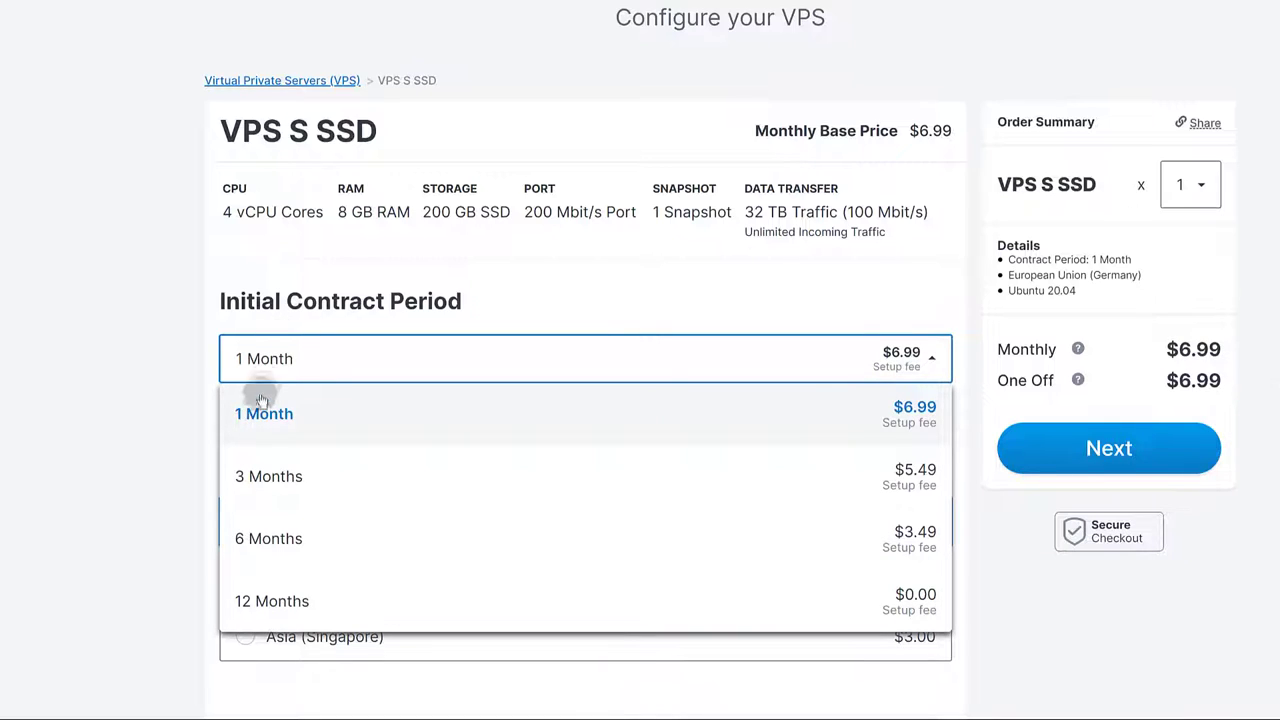
left_click(213, 410)
left_click(306, 356)
left_click(290, 414)
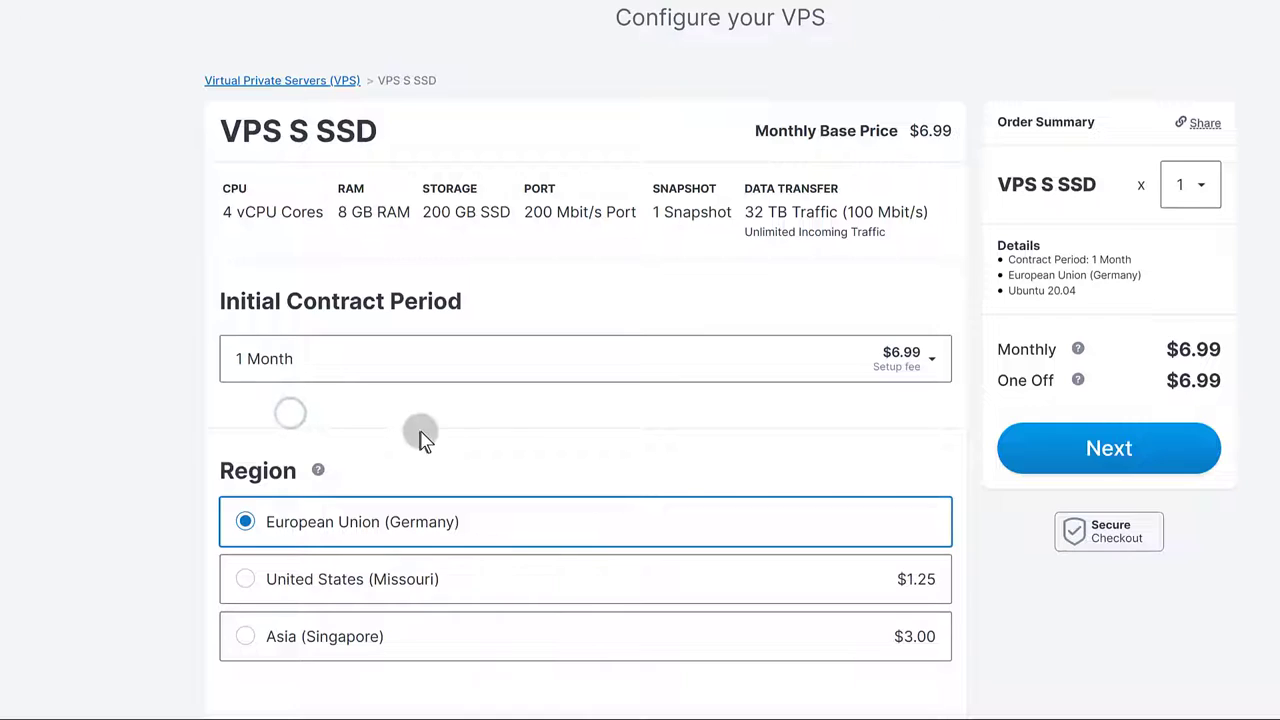
Compare the monthly price for Missouri and Singapore, and set the region to European Union (Germany).
scroll(495, 385, "down", 1)
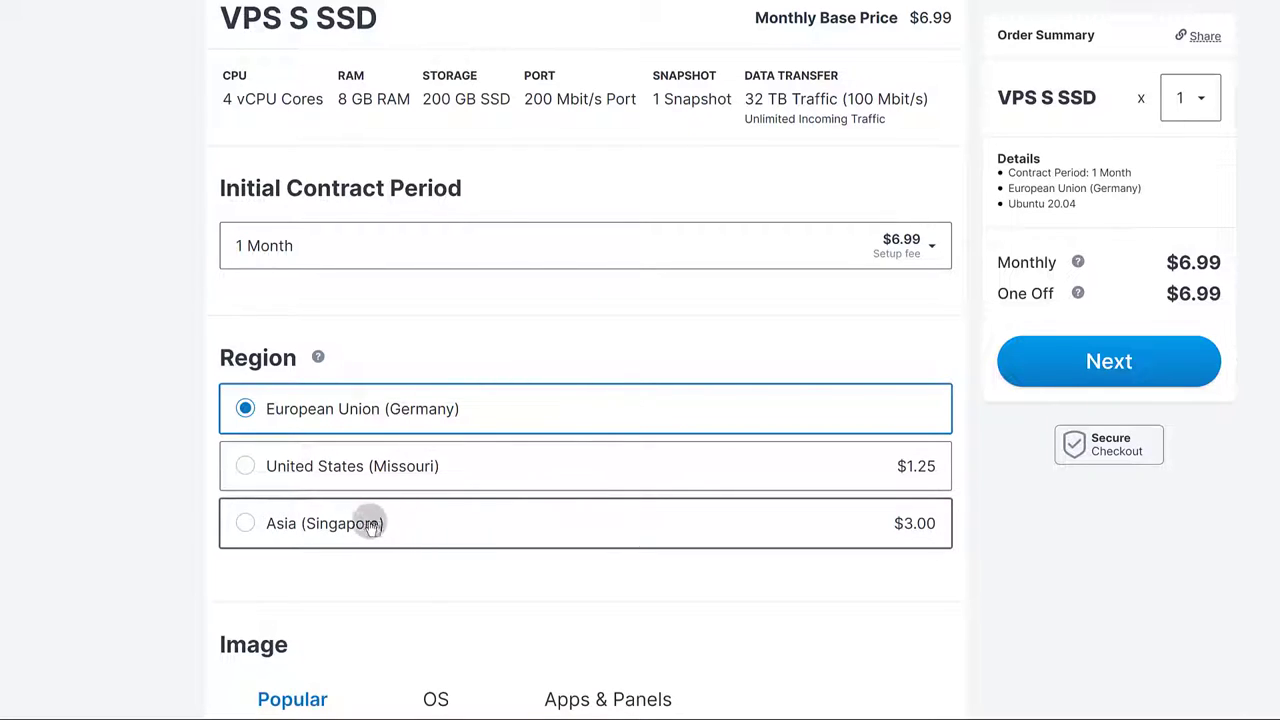
left_click(252, 467)
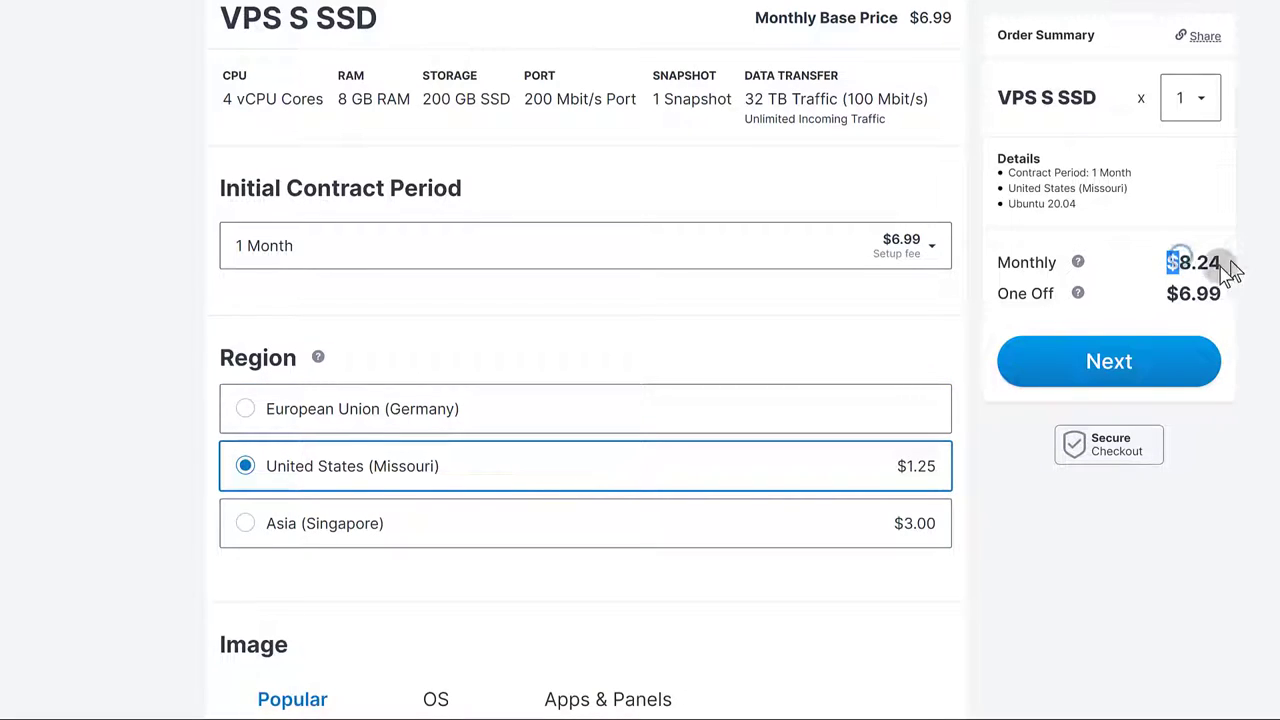
left_click(388, 541)
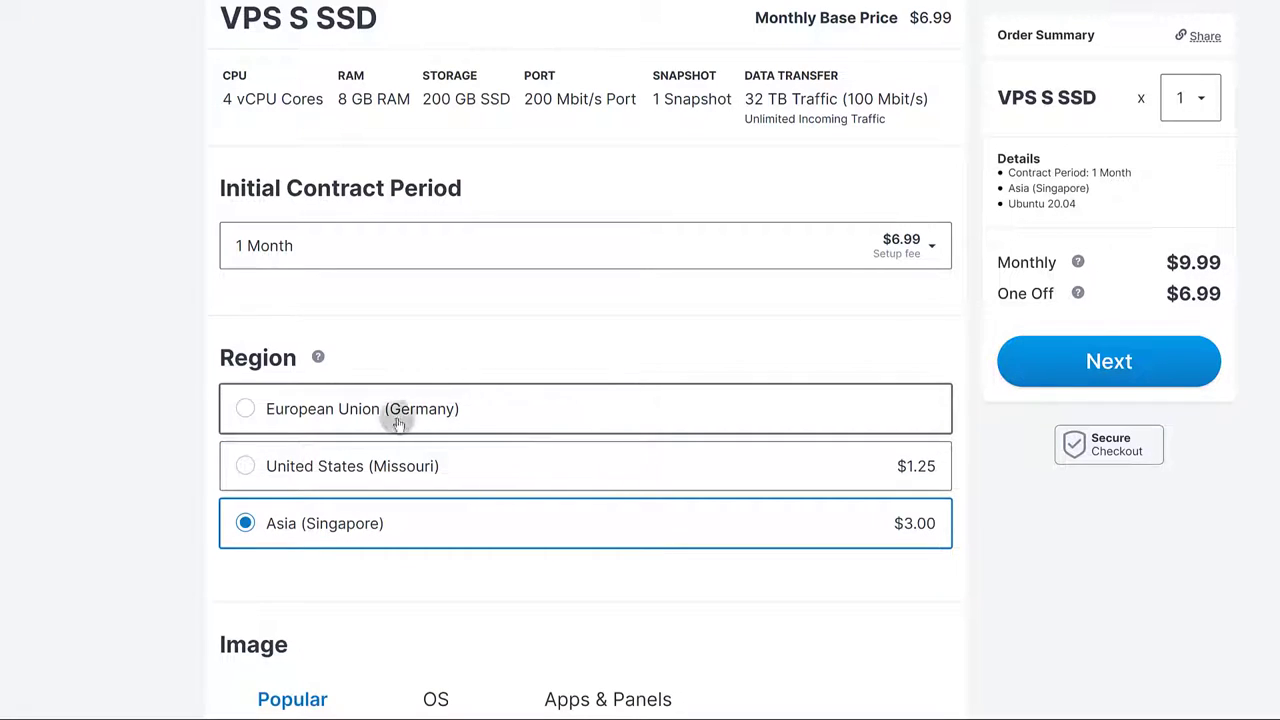
left_click(320, 409)
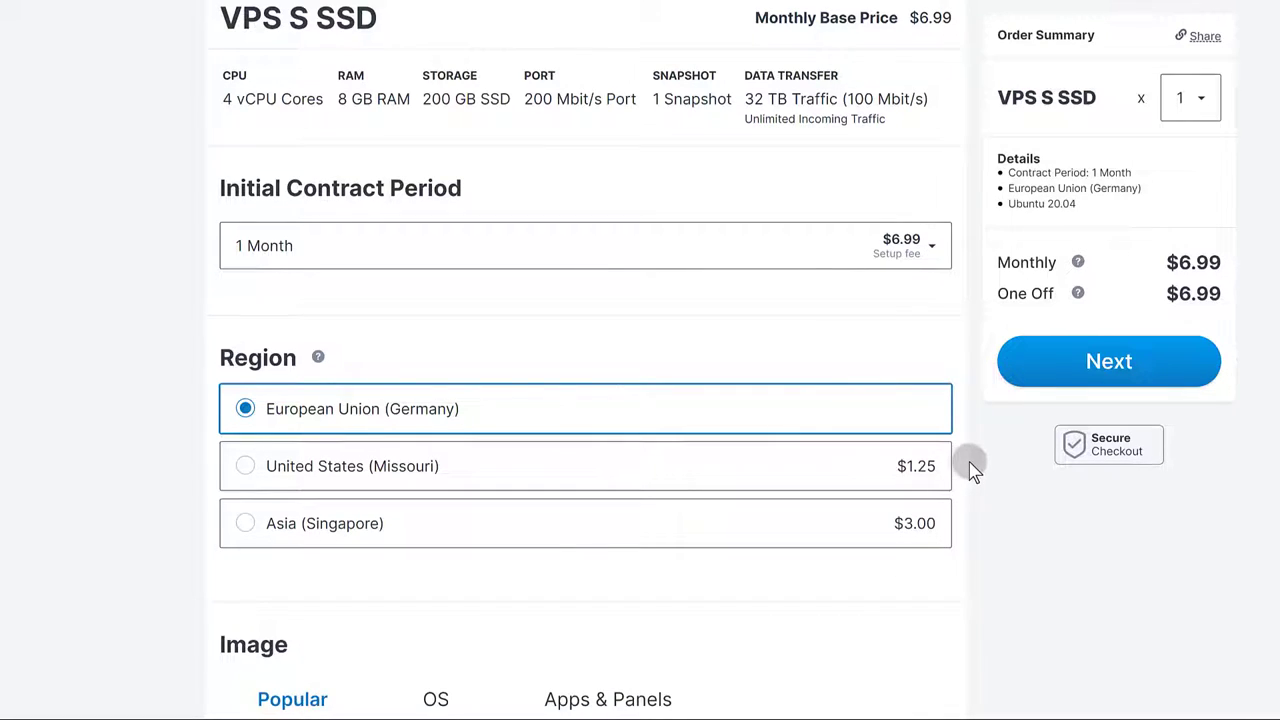
Examine the popular server images offered for the VPS.
scroll(973, 468, "down", 2)
scroll(968, 466, "down", 2)
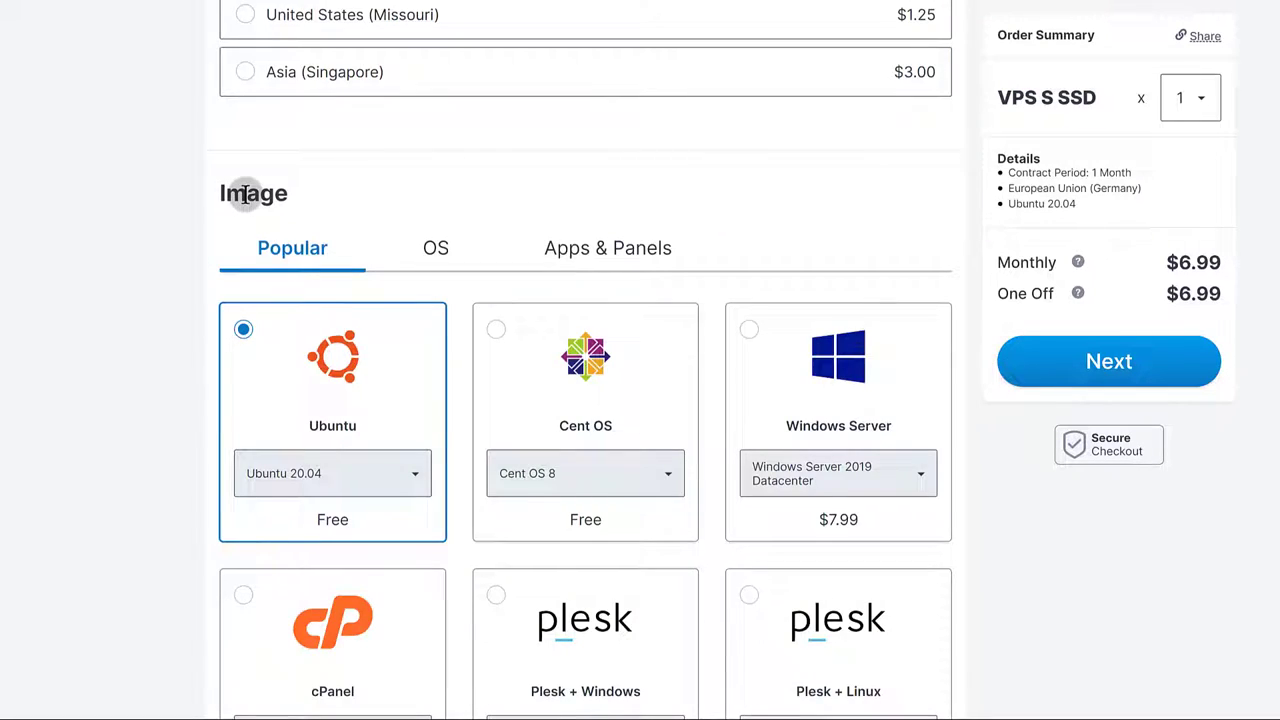
scroll(400, 214, "down", 1)
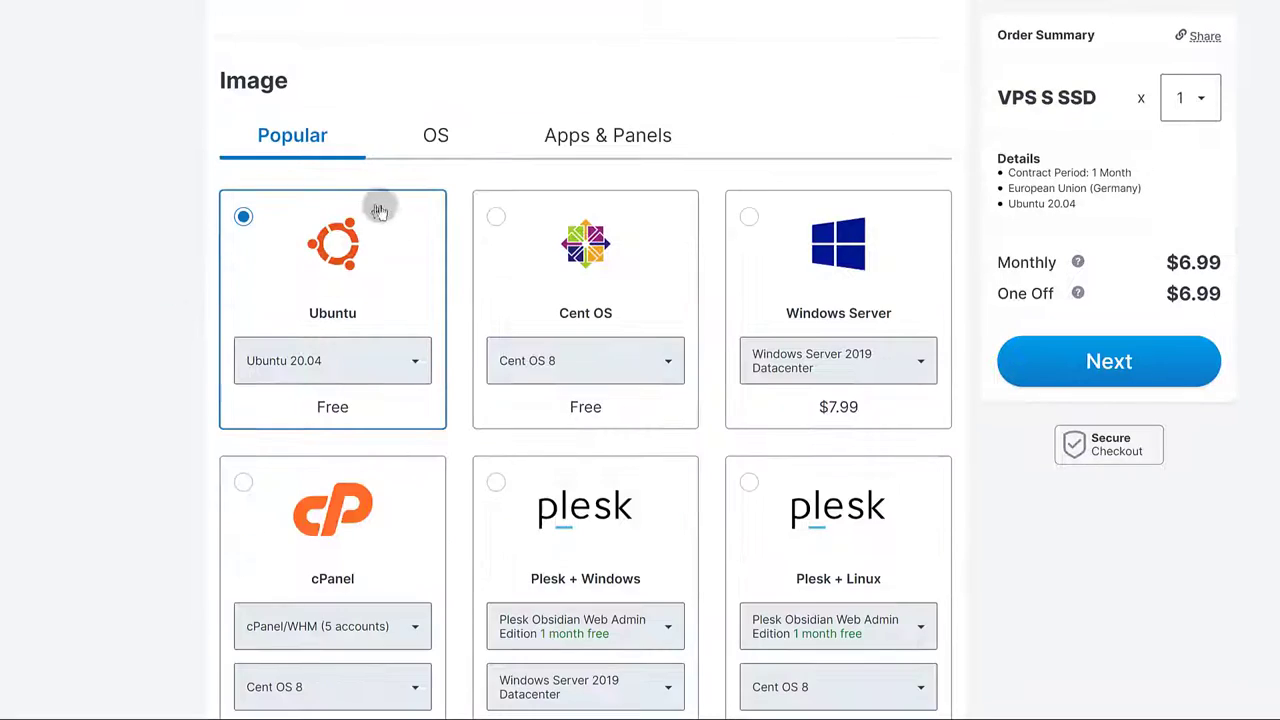
scroll(628, 443, "down", 1)
scroll(628, 443, "down", 1)
scroll(563, 391, "up", 1)
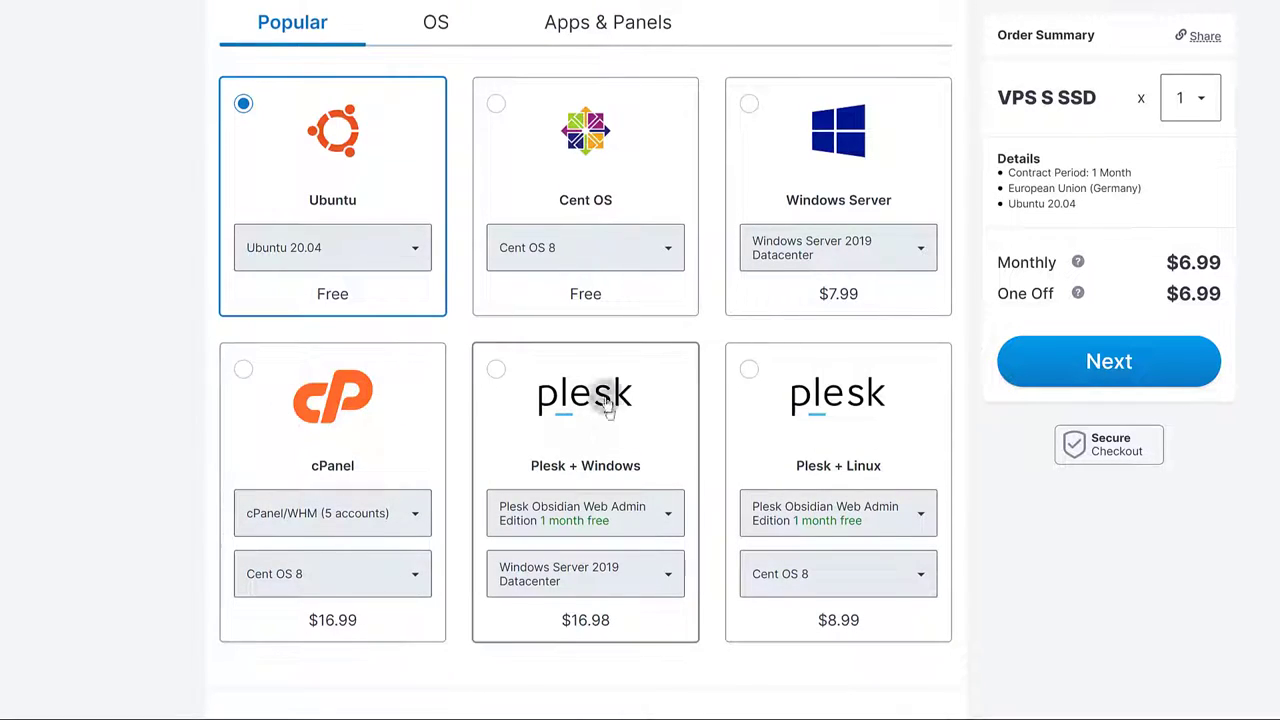
scroll(517, 449, "up", 5)
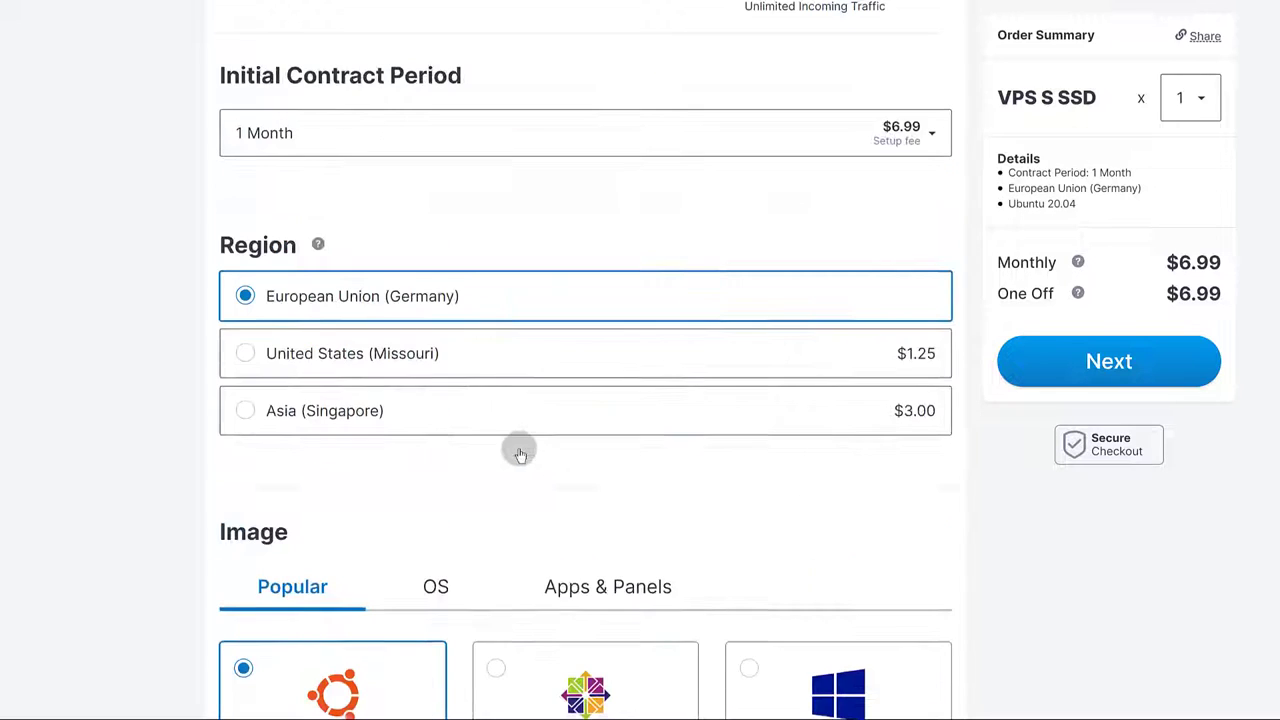
scroll(434, 395, "down", 2)
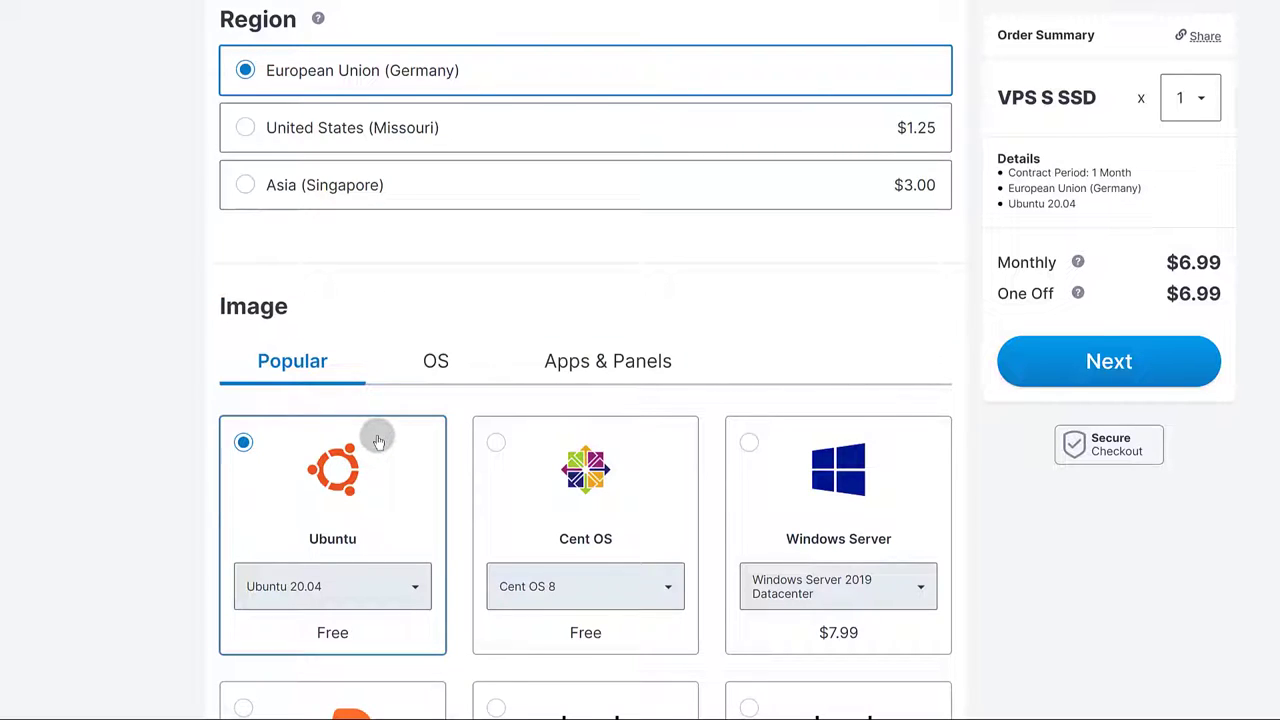
Choose Debian 10 from the operating system images for the server.
left_click(430, 368)
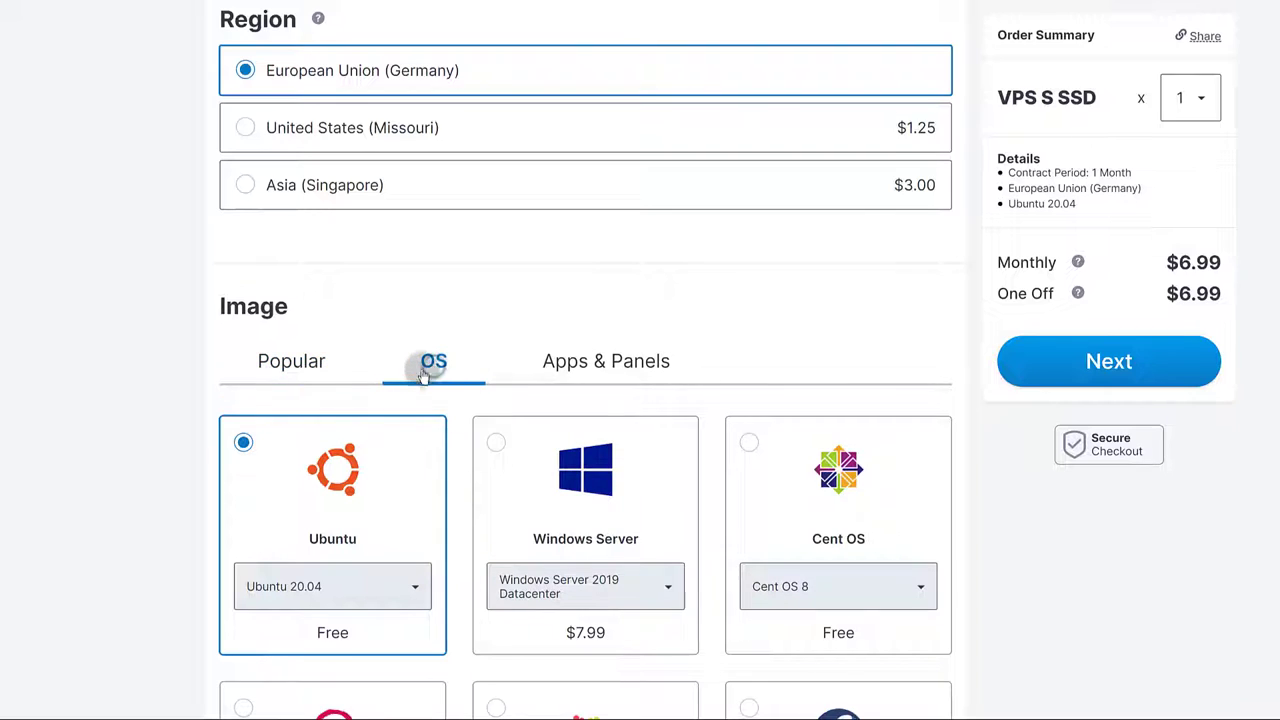
scroll(478, 303, "down", 3)
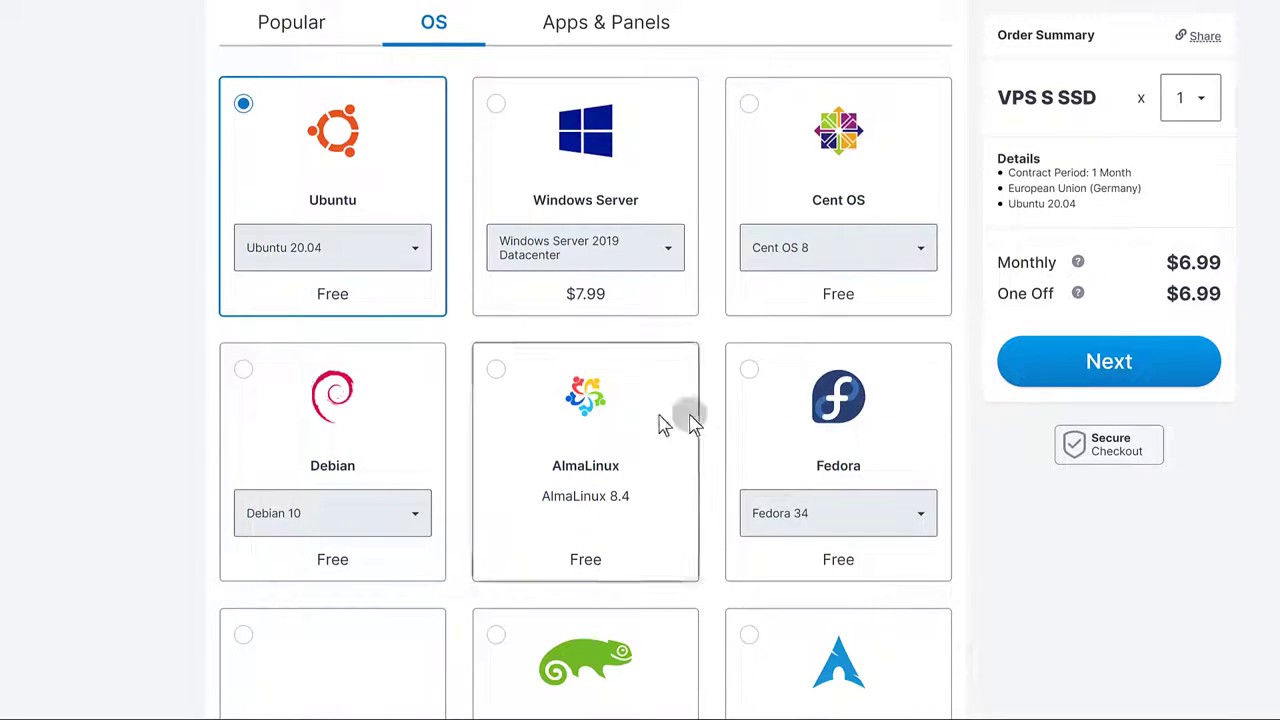
scroll(394, 409, "down", 3)
scroll(363, 423, "up", 3)
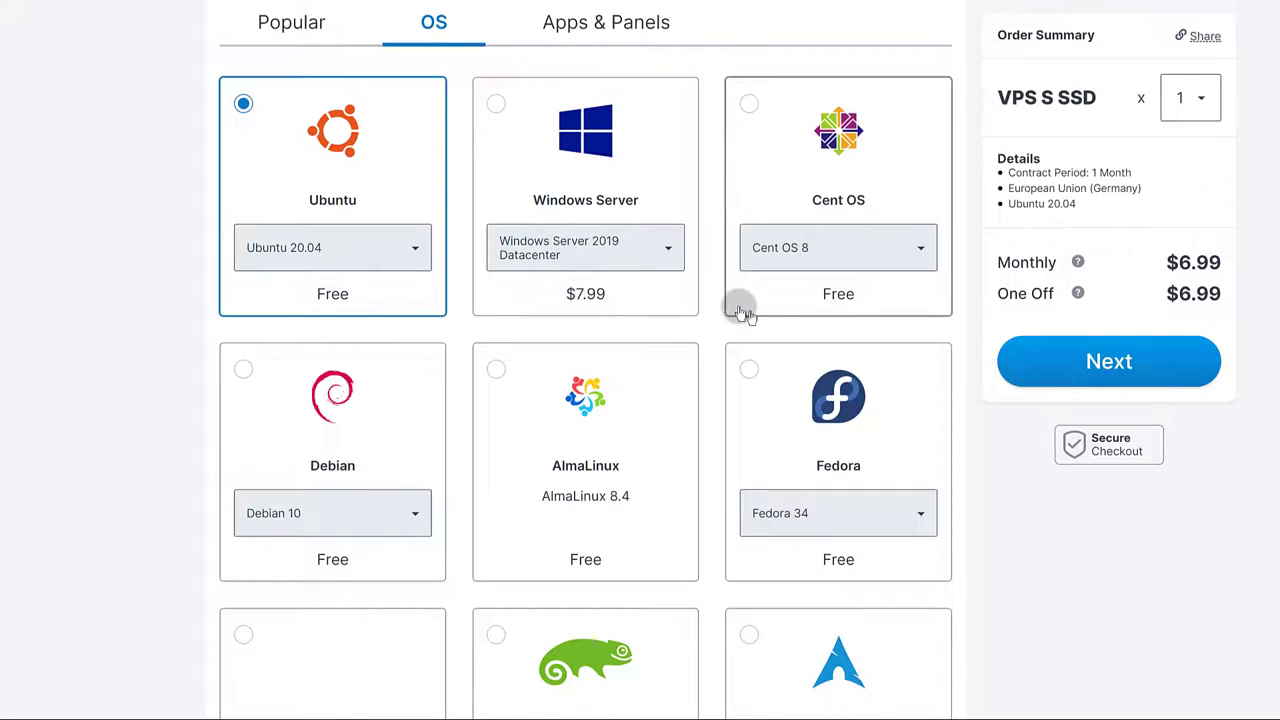
scroll(306, 389, "down", 2)
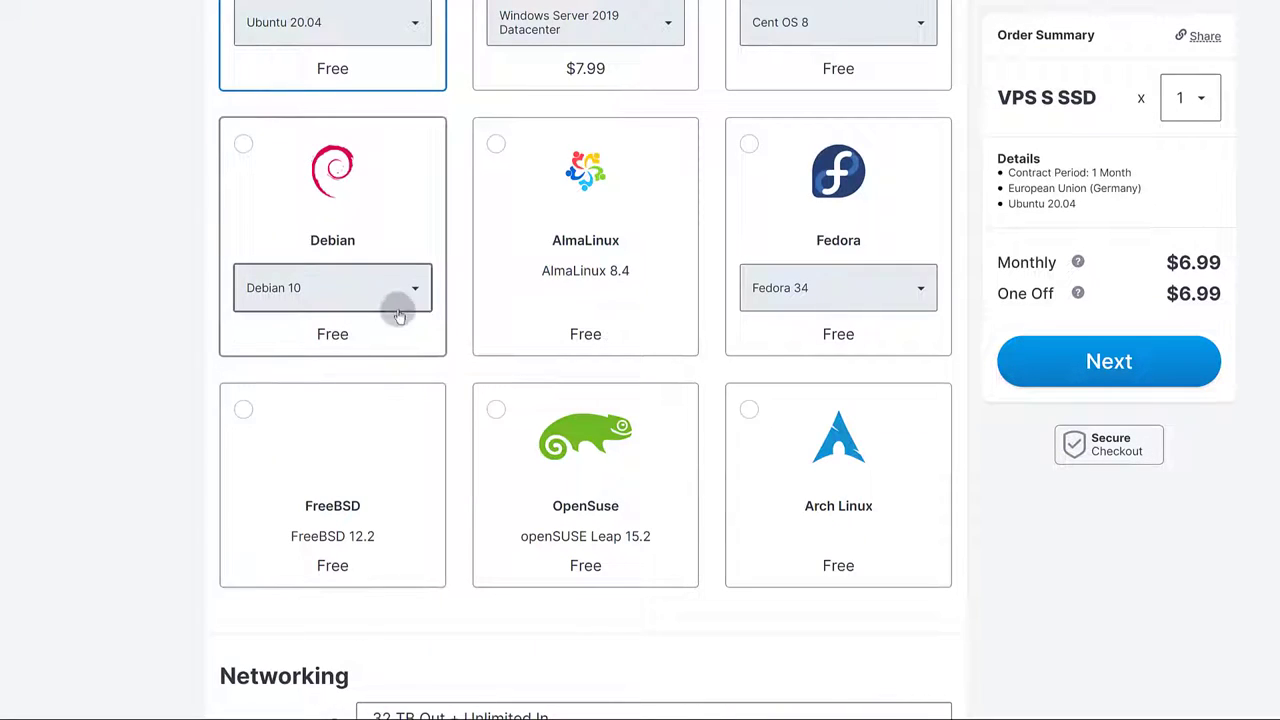
left_click(420, 289)
left_click(295, 331)
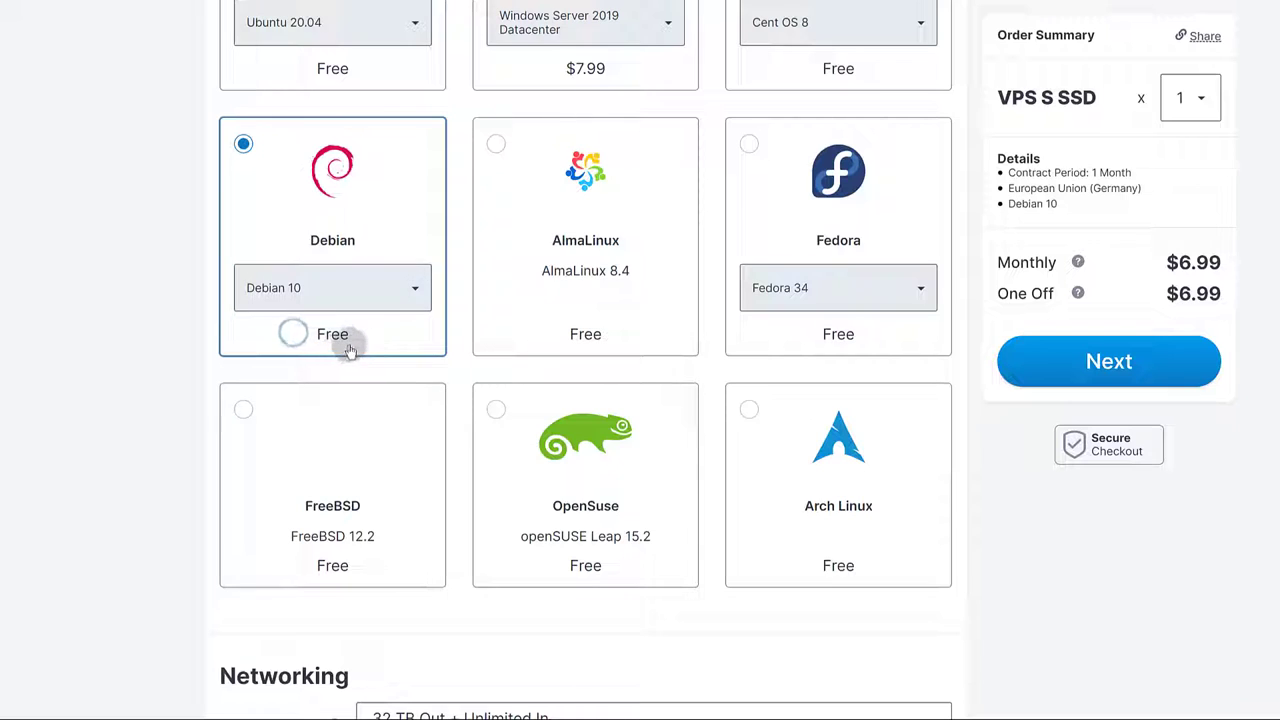
Check the Cent OS and Debian versions and the remaining operating systems, keeping Debian 10 selected.
scroll(380, 337, "up", 2)
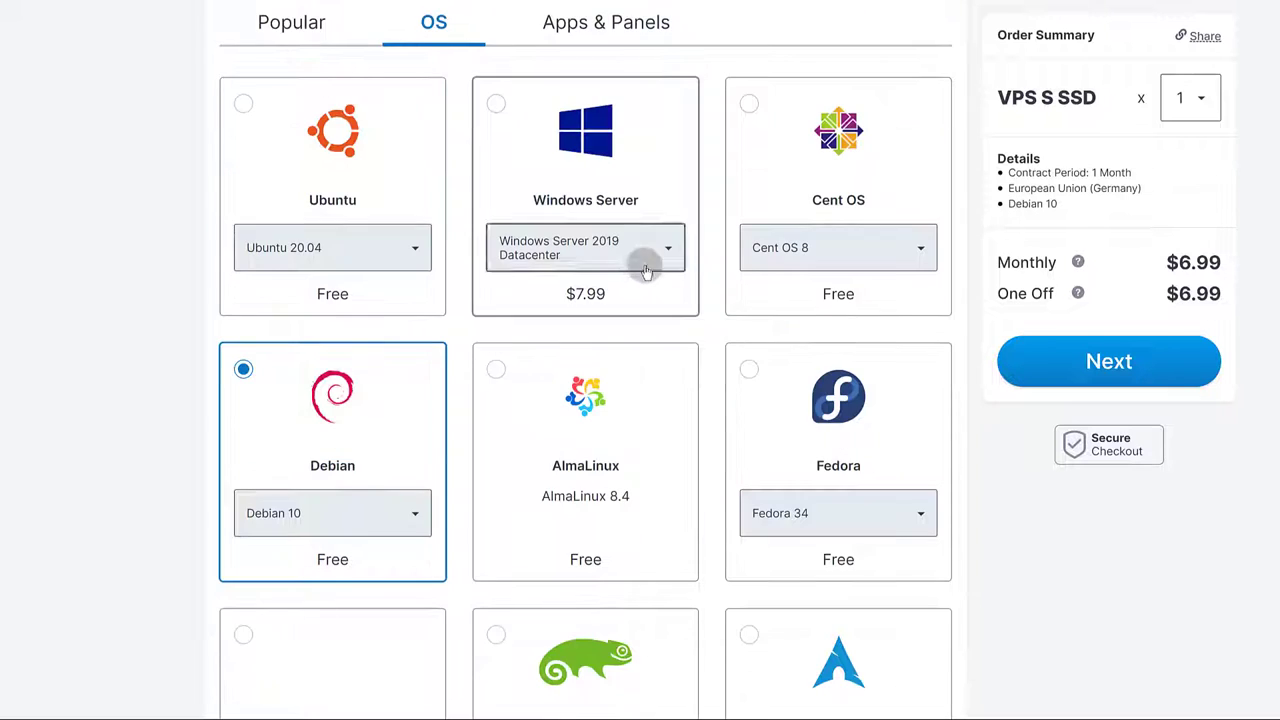
left_click(900, 250)
left_click(900, 250)
left_click(300, 513)
left_click(282, 556)
scroll(1074, 594, "down", 2)
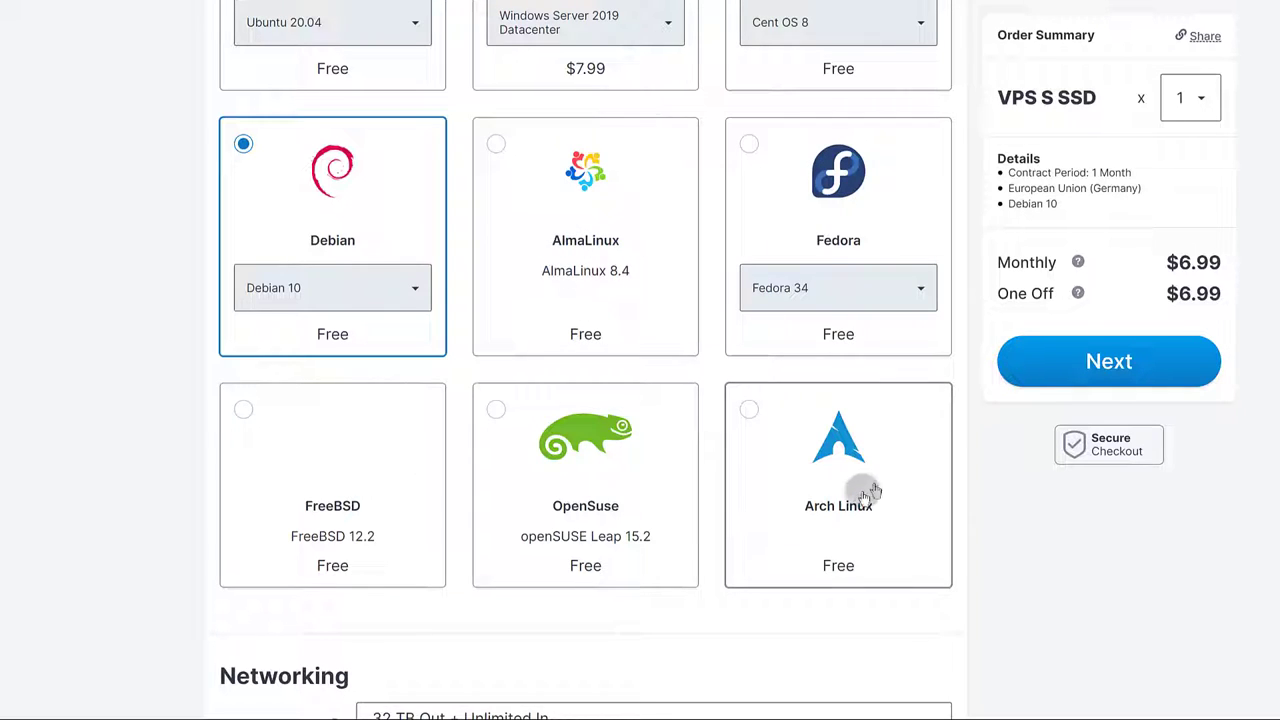
scroll(571, 529, "down", 2)
scroll(590, 460, "up", 3)
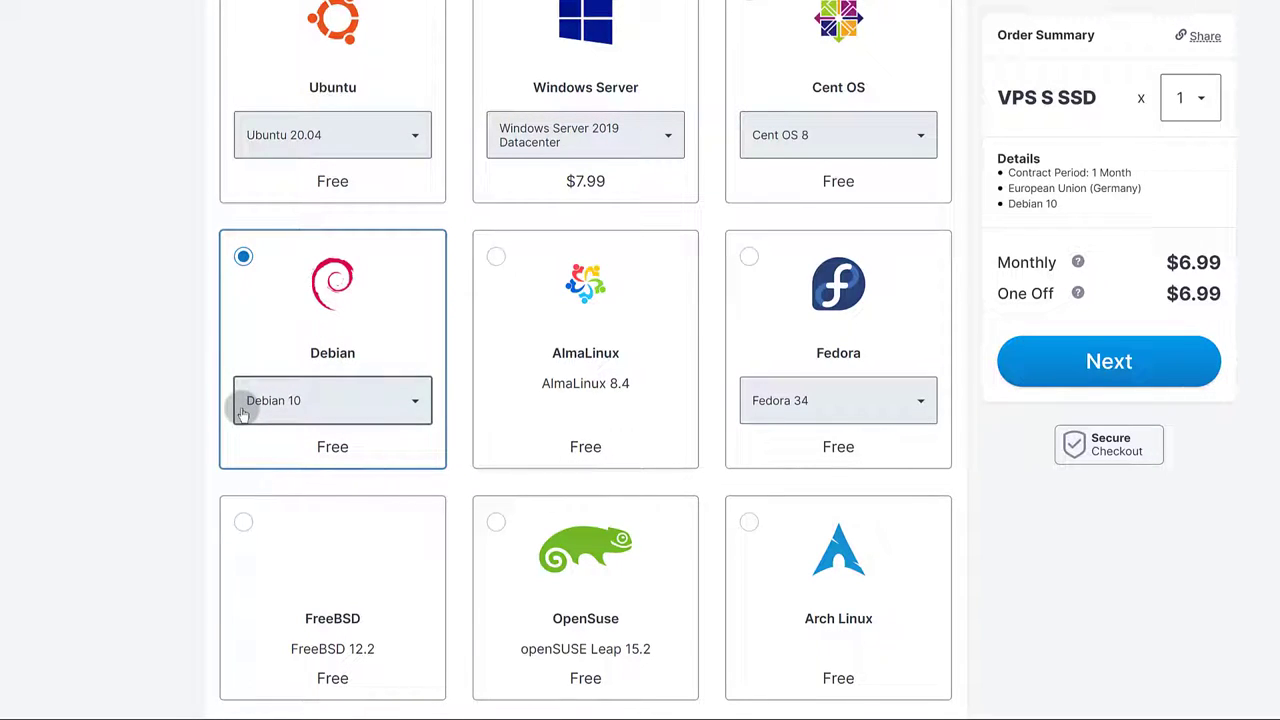
scroll(260, 425, "down", 2)
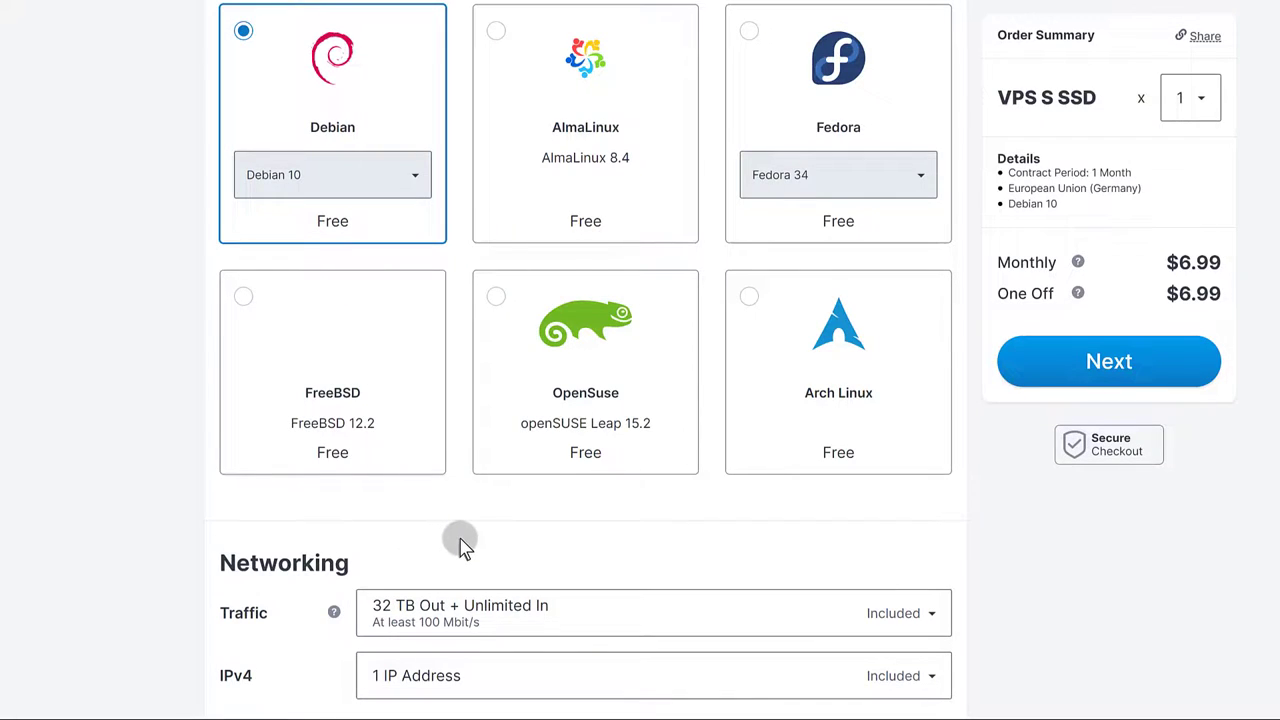
Examine the apps and control panel images, such as cPanel, Plesk, LAMP and Webmin.
scroll(606, 514, "up", 6)
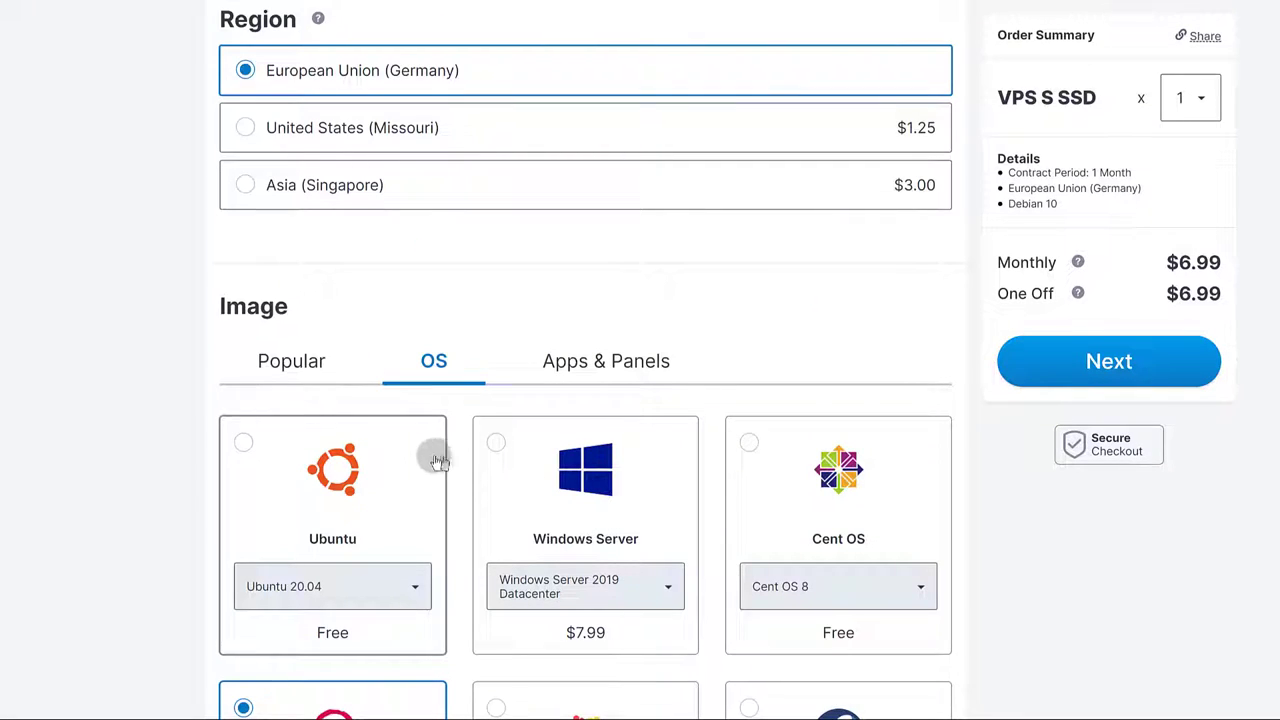
left_click(616, 368)
scroll(557, 423, "down", 1)
scroll(910, 420, "down", 2)
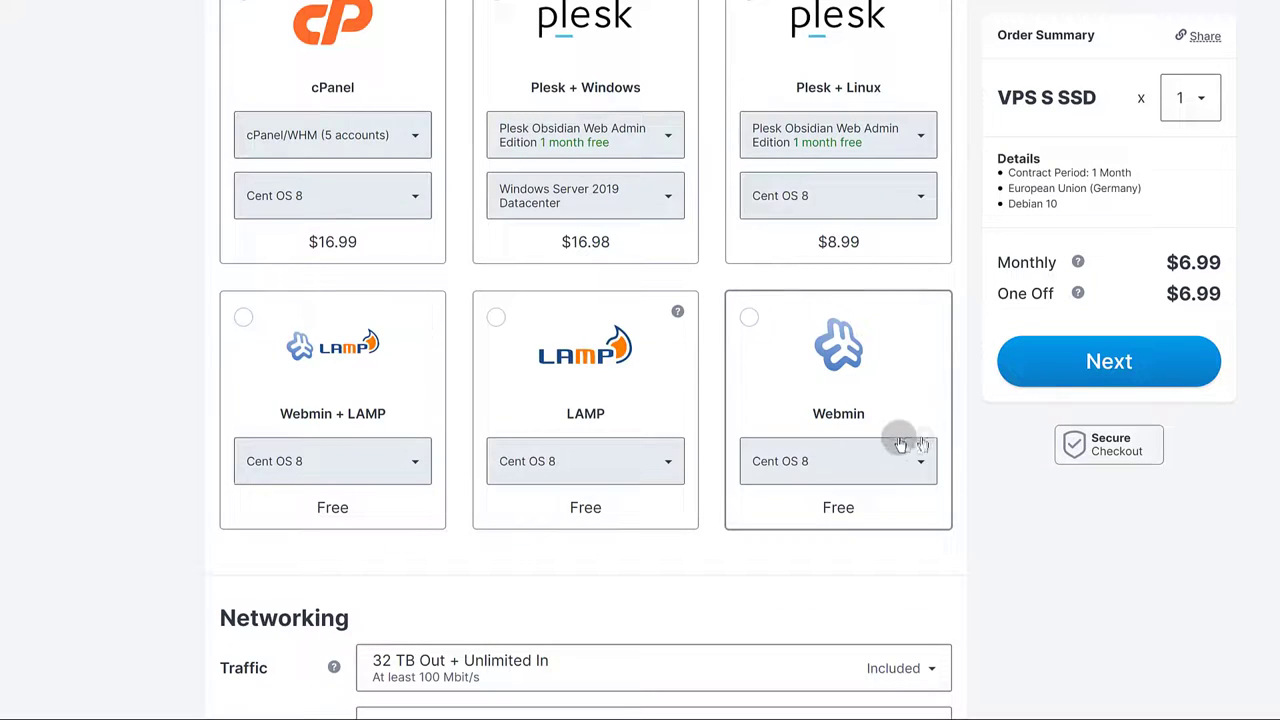
scroll(480, 470, "down", 2)
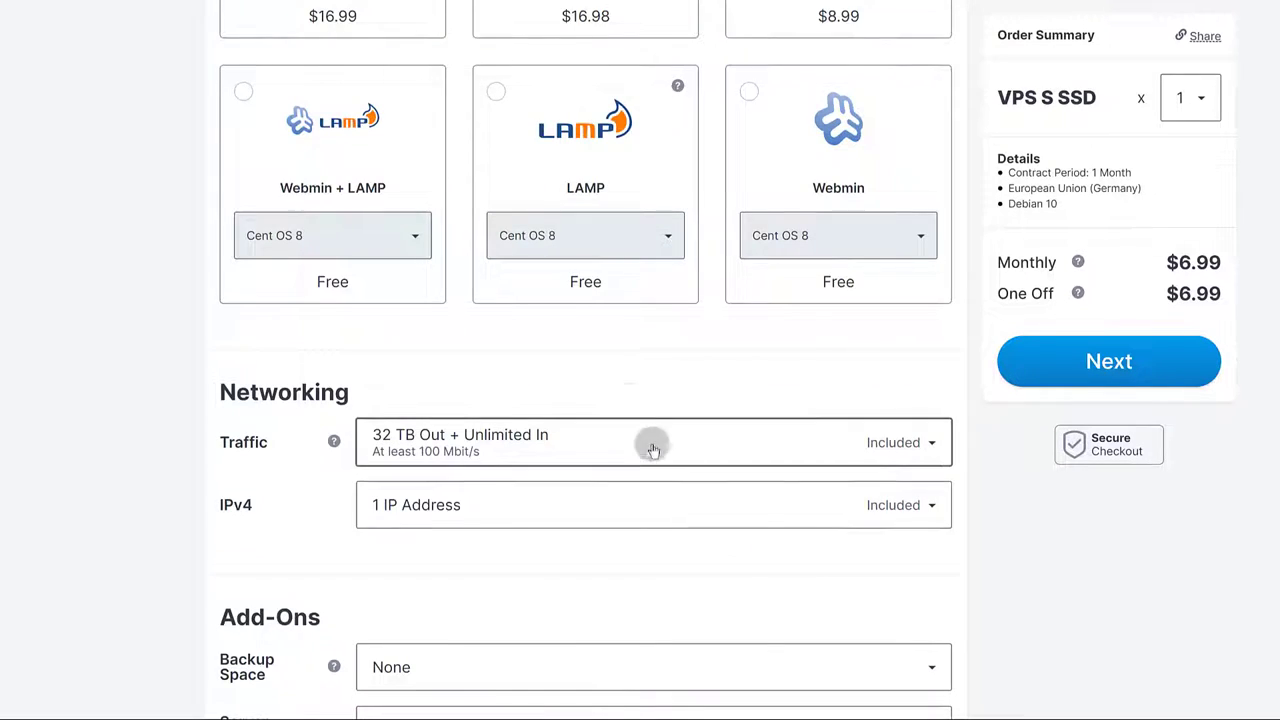
scroll(600, 440, "up", 9)
scroll(560, 431, "down", 4)
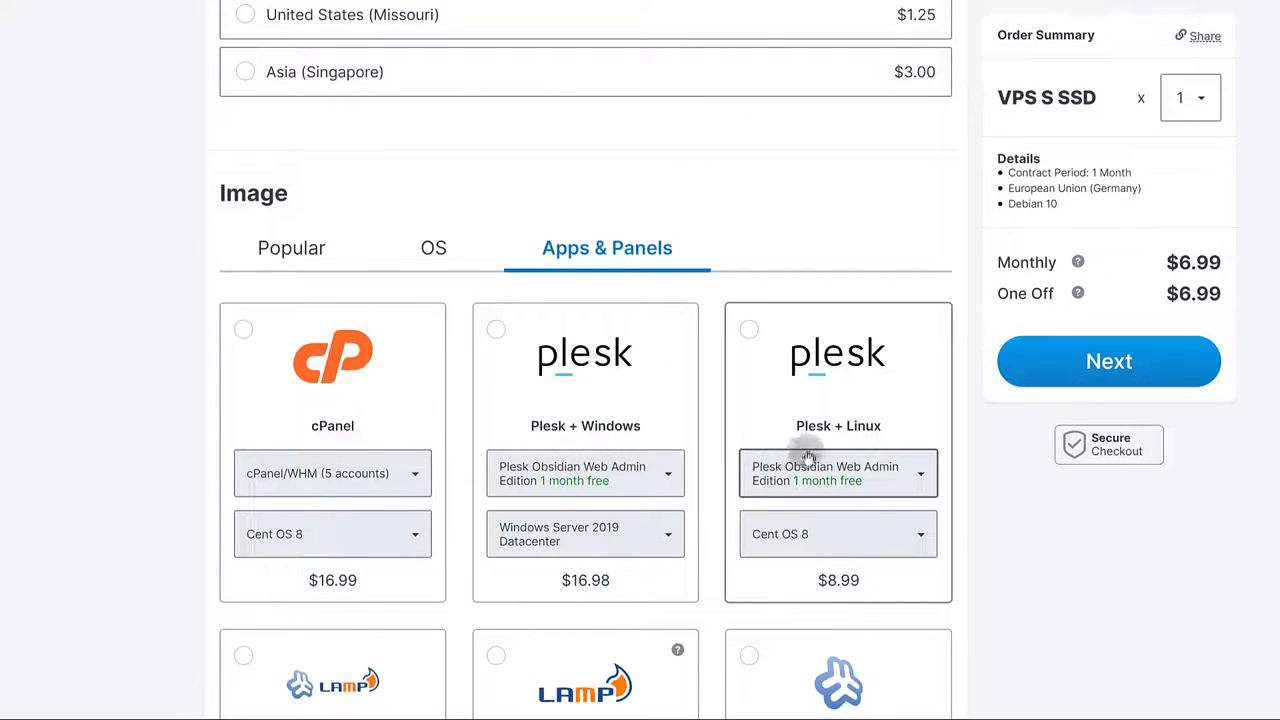
scroll(700, 420, "down", 1)
scroll(560, 390, "up", 2)
Return to the operating system images and review the selected Debian option.
left_click(407, 358)
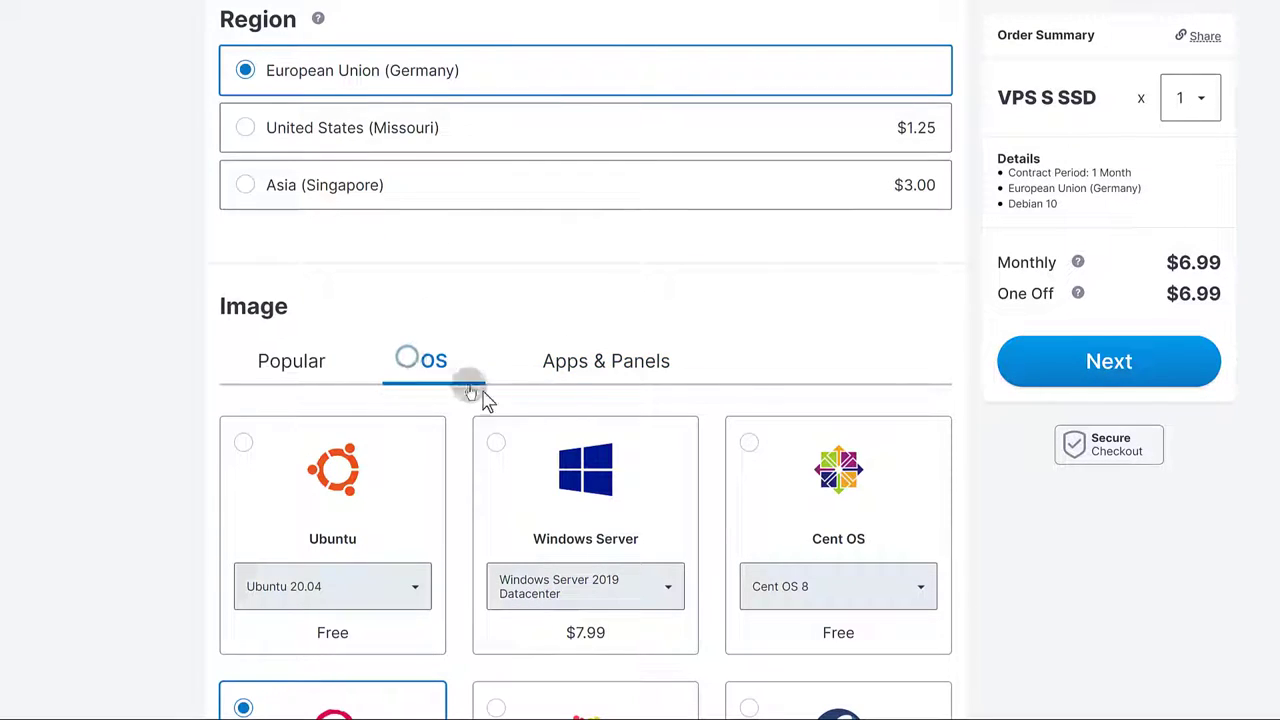
scroll(434, 429, "down", 2)
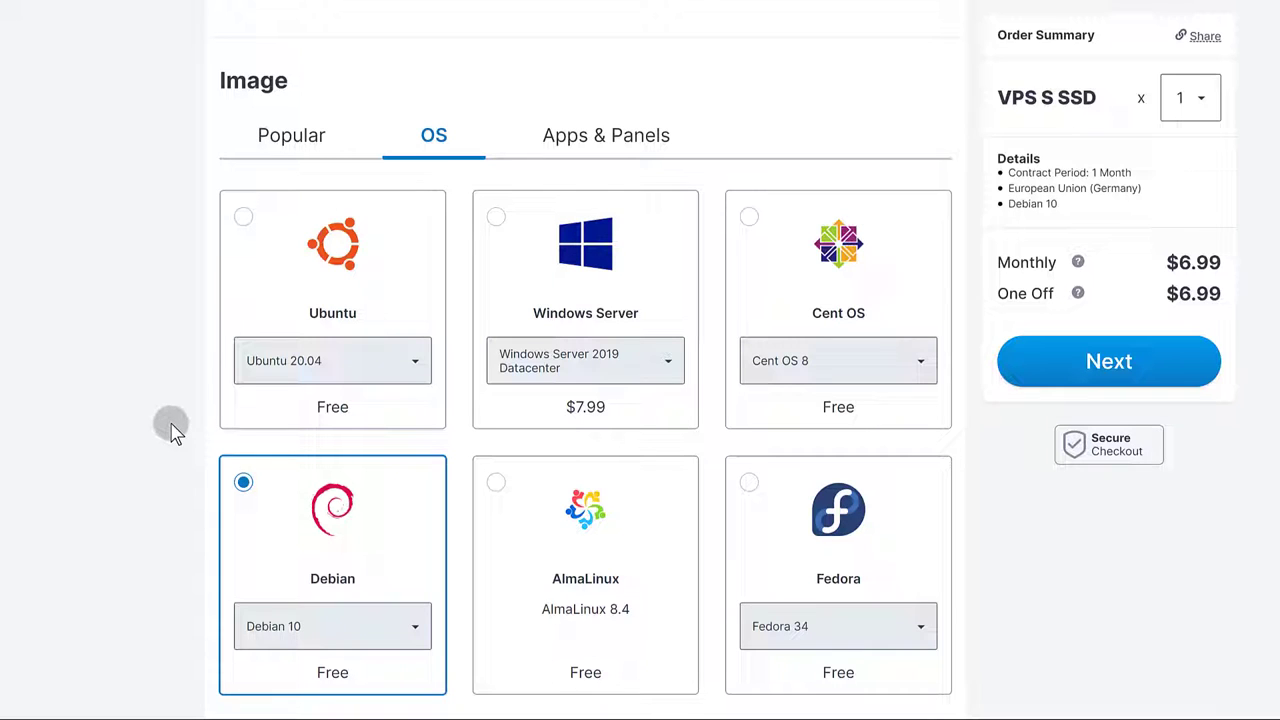
scroll(166, 432, "down", 1)
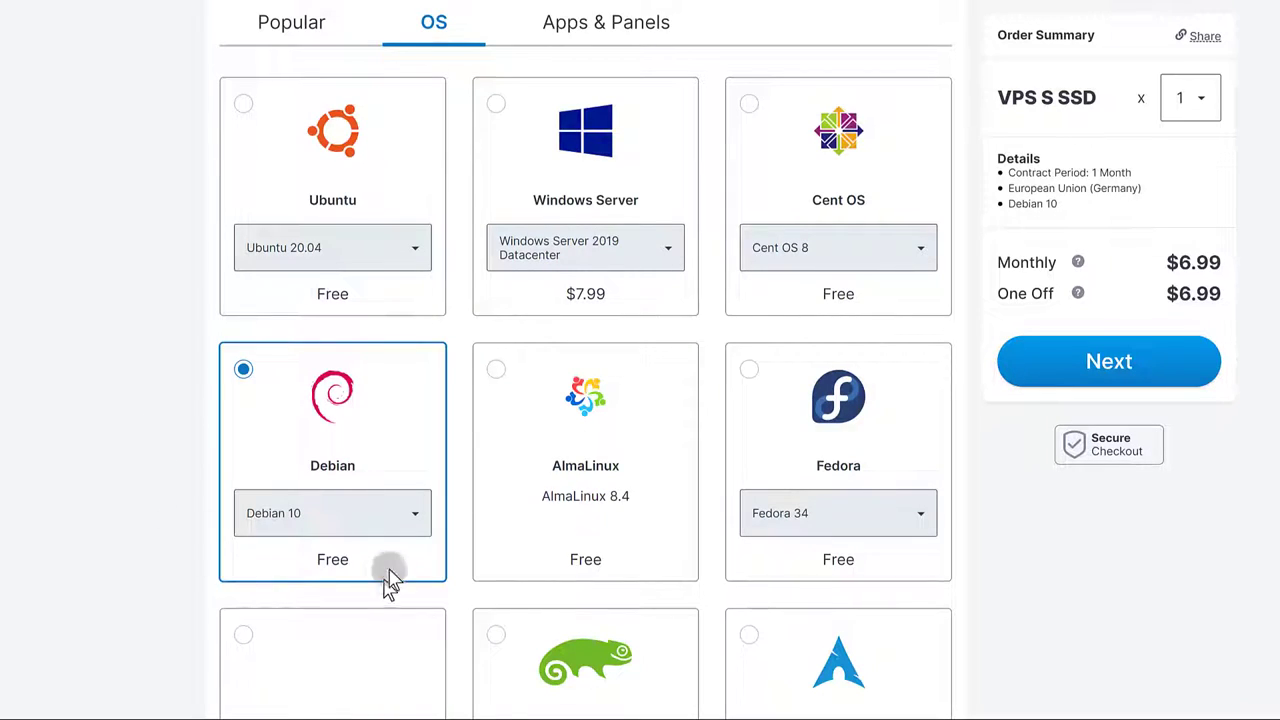
scroll(460, 527, "down", 2)
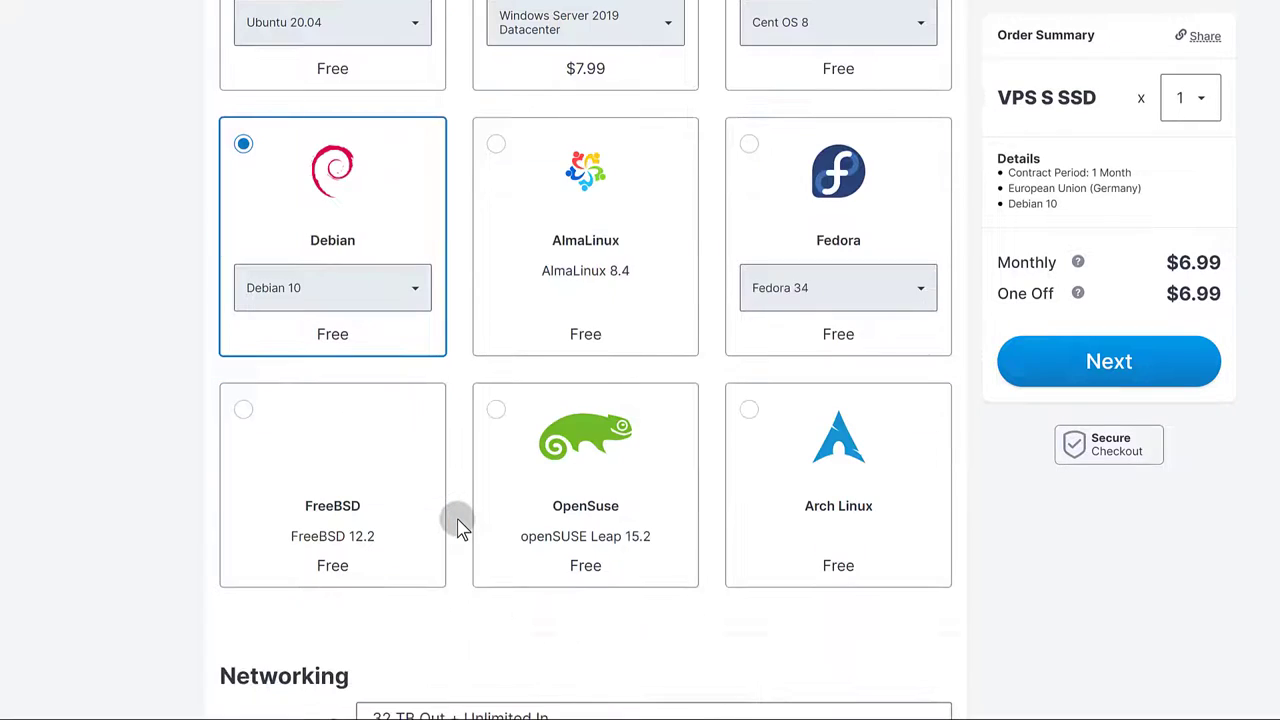
Try the IPv4 option with 1 additional IP and set it back to 1 IP Address.
scroll(493, 597, "down", 2)
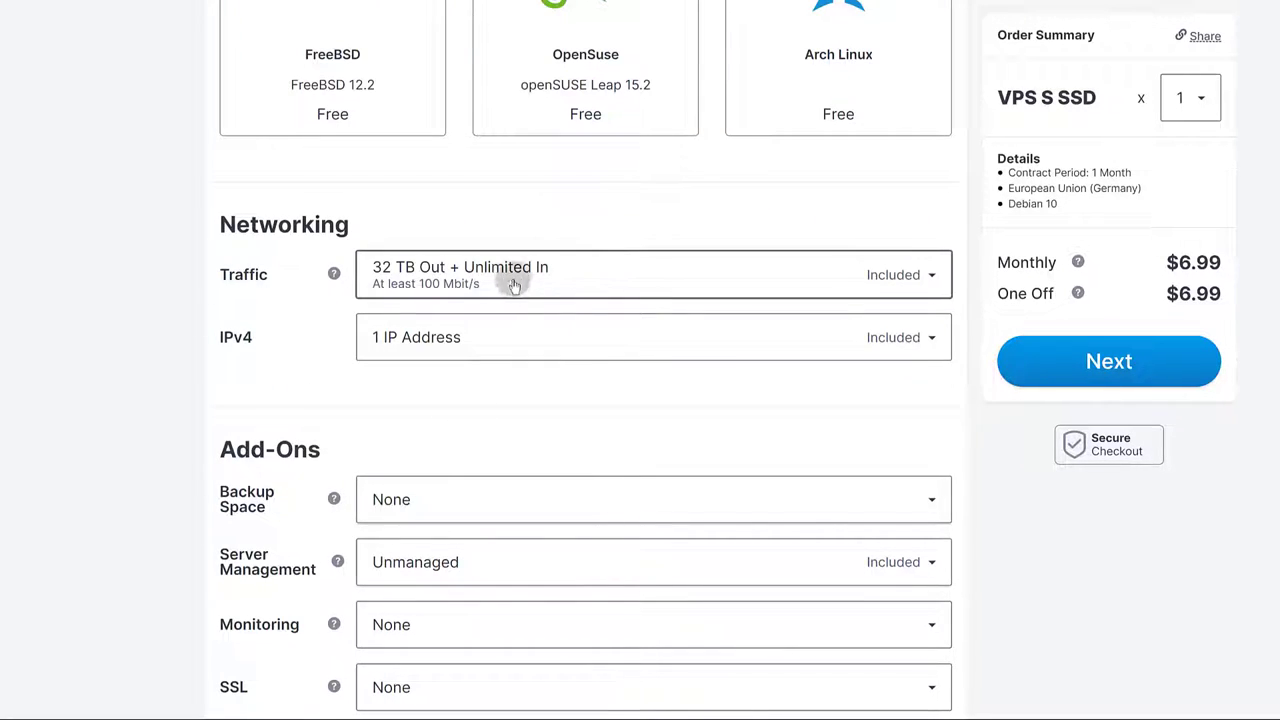
left_click(499, 337)
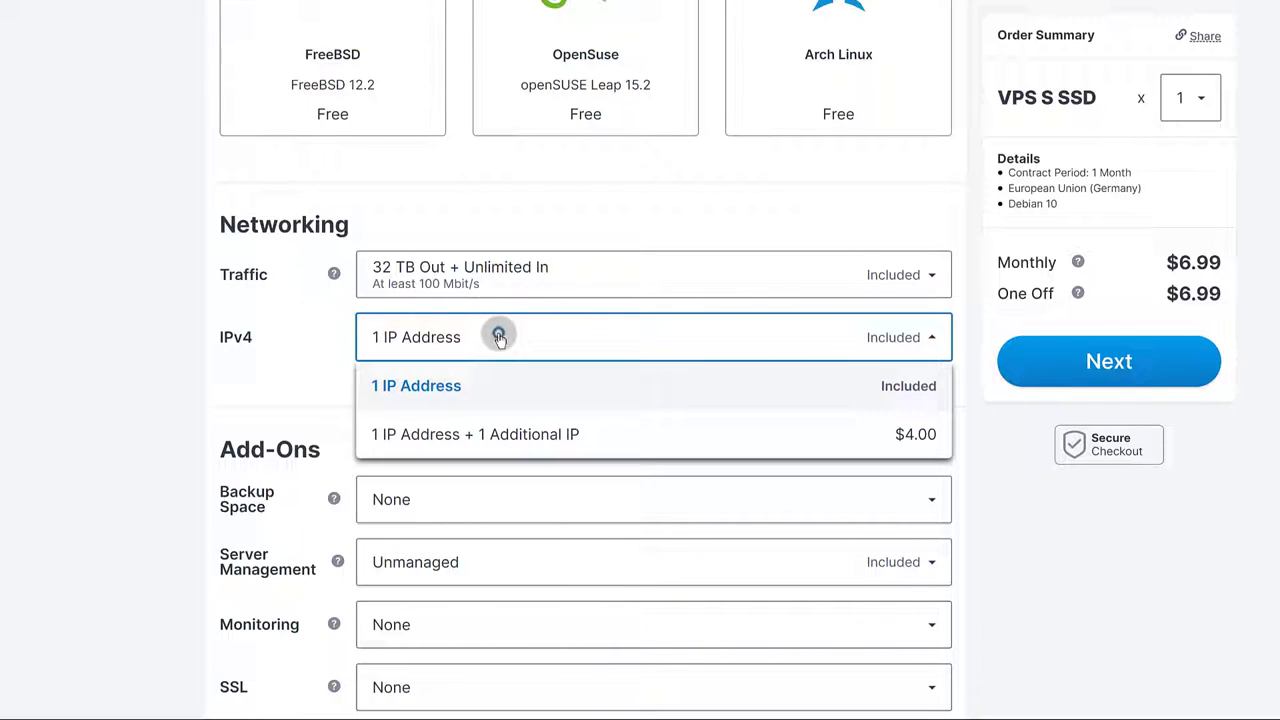
left_click(493, 436)
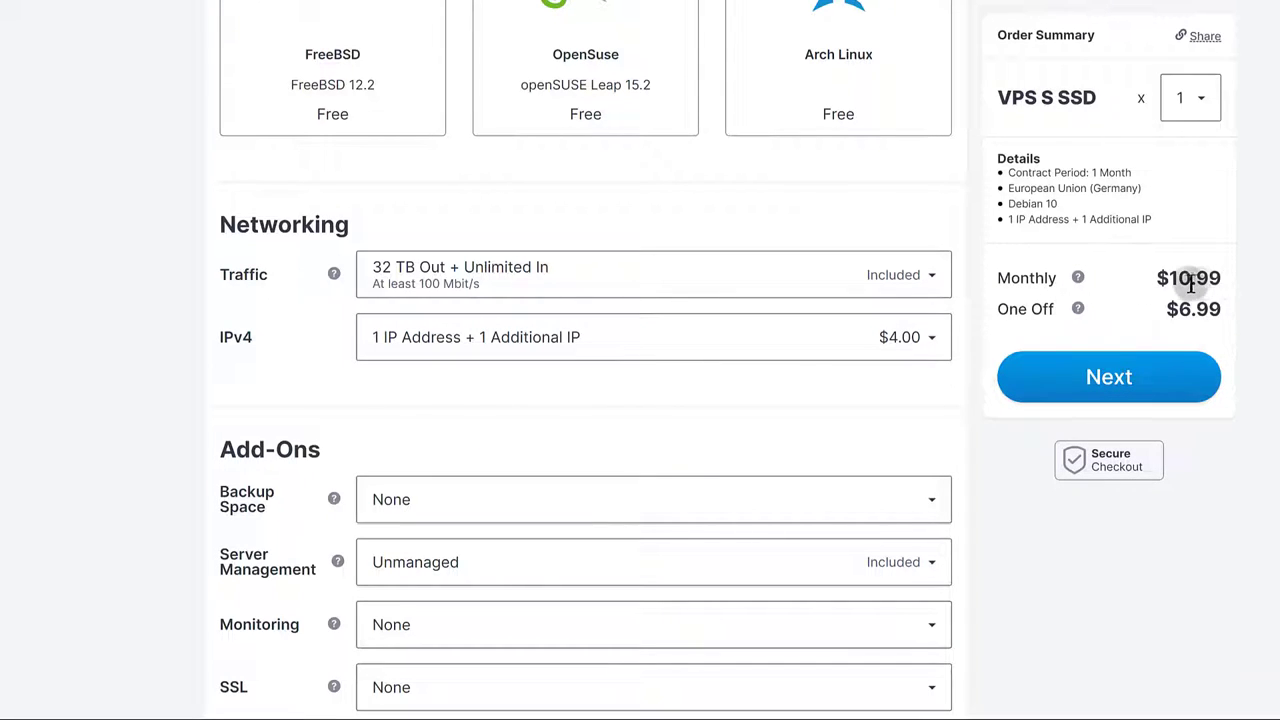
left_click(806, 340)
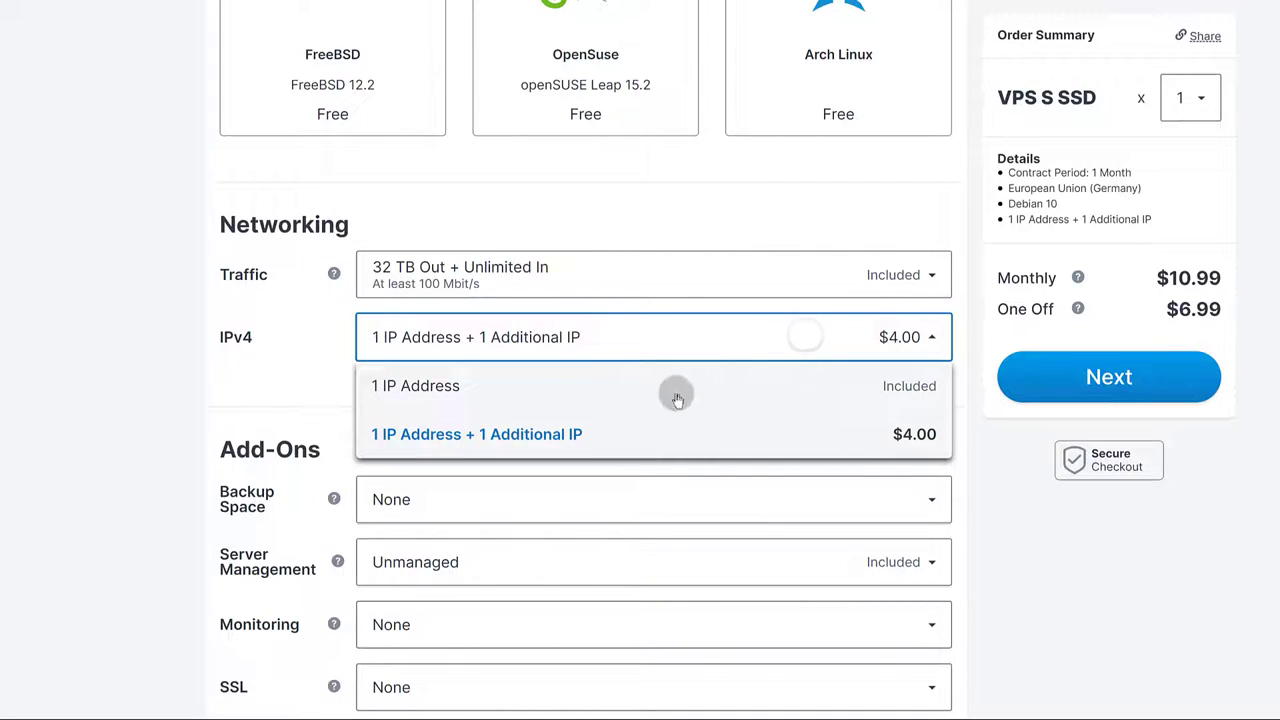
left_click(472, 383)
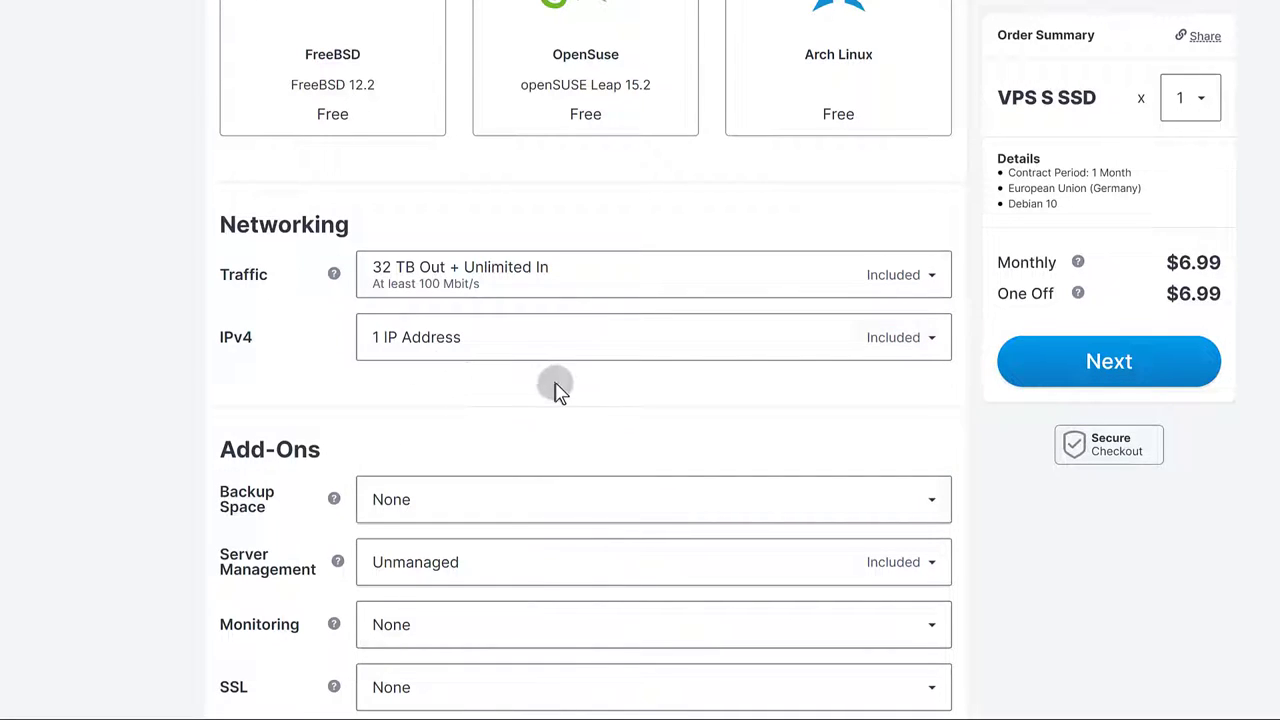
Examine the add-ons, including the FTP backup space choices and the explanation of the Monitoring add-on.
scroll(560, 388, "down", 3)
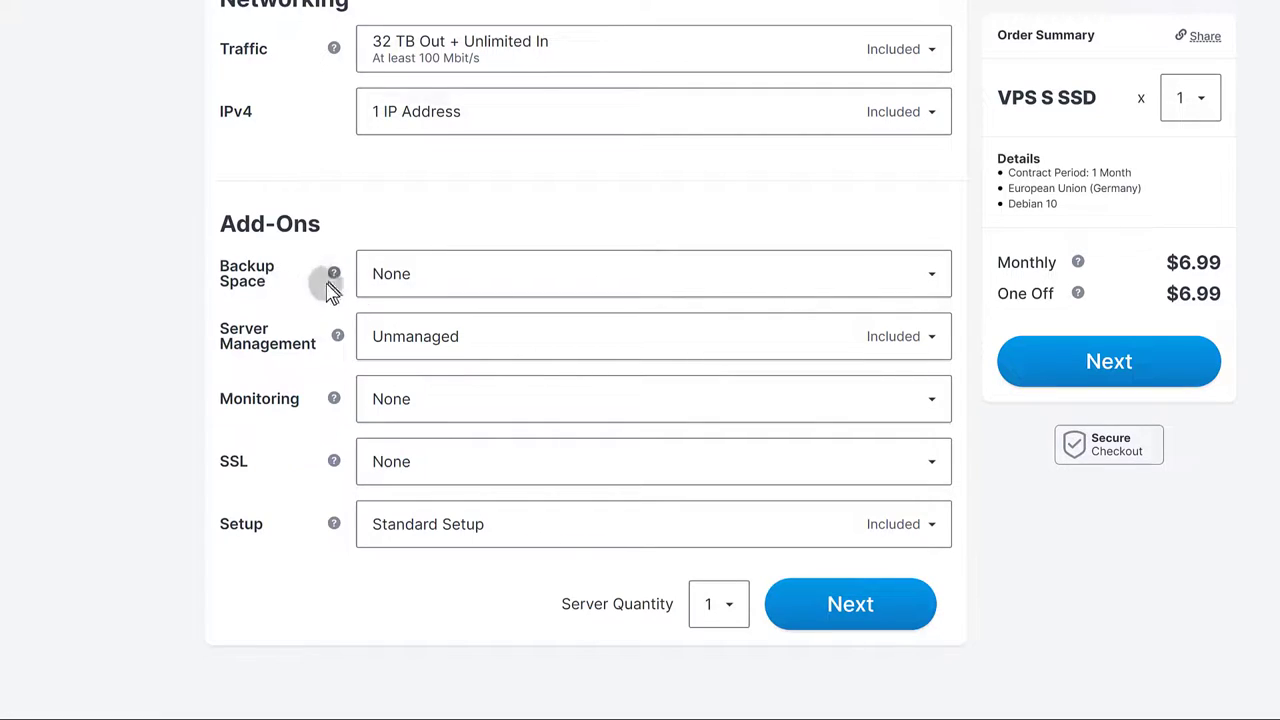
left_click(460, 277)
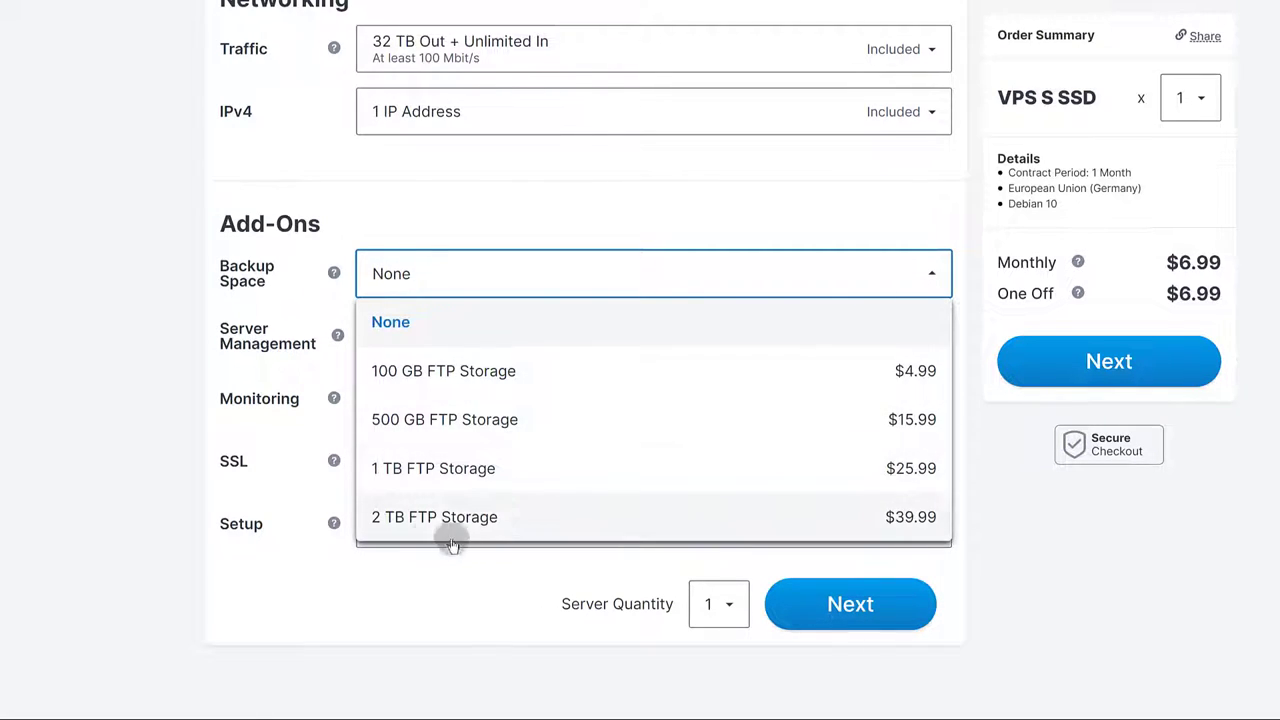
left_click(197, 404)
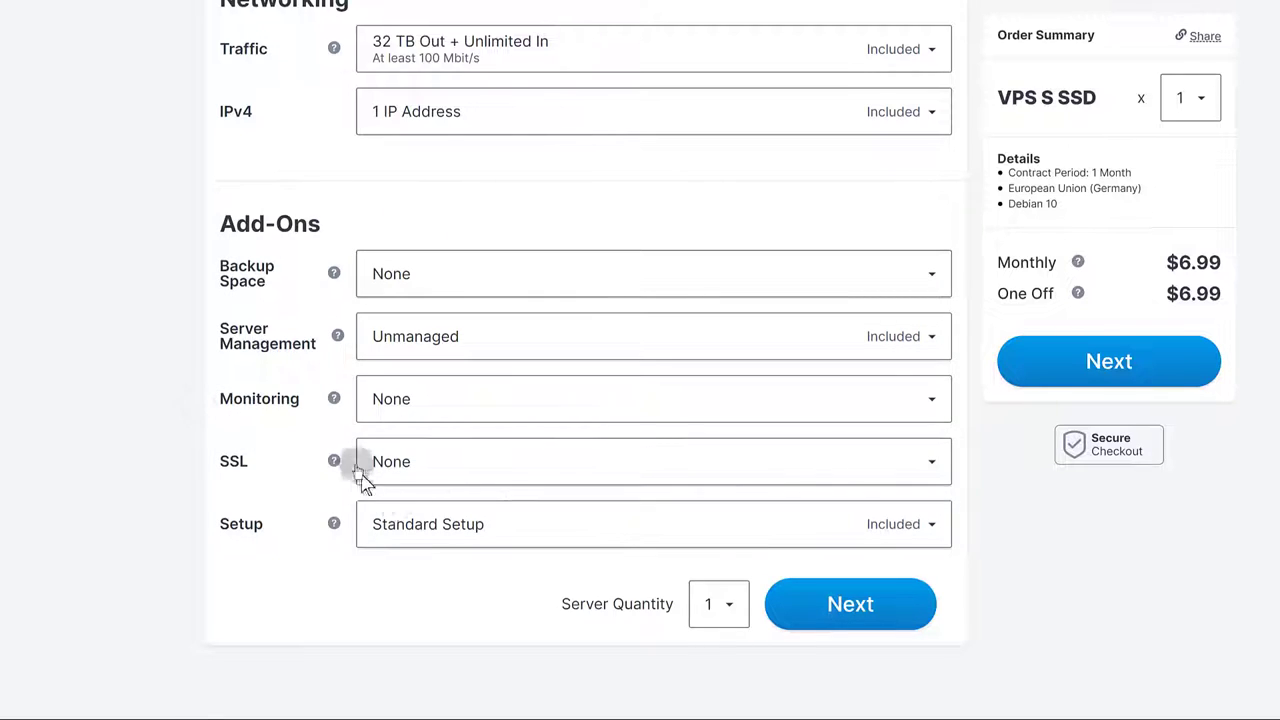
scroll(297, 586, "down", 1)
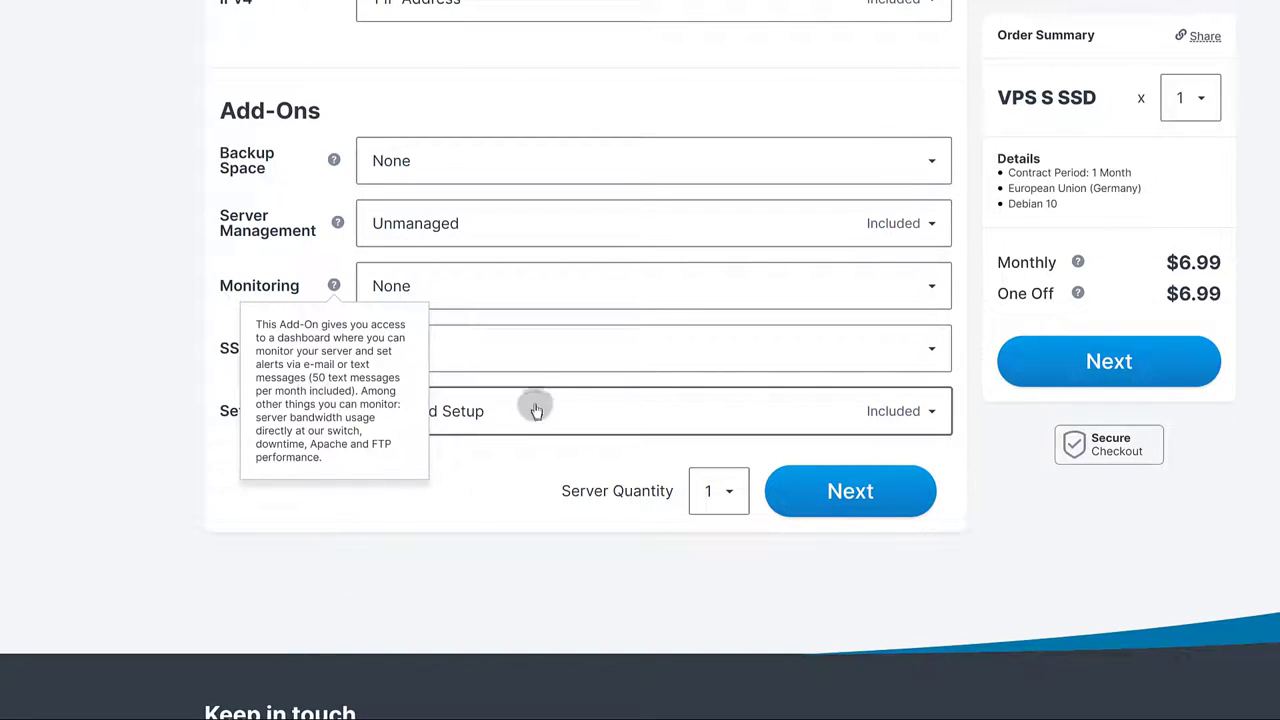
mouse_move(405, 350)
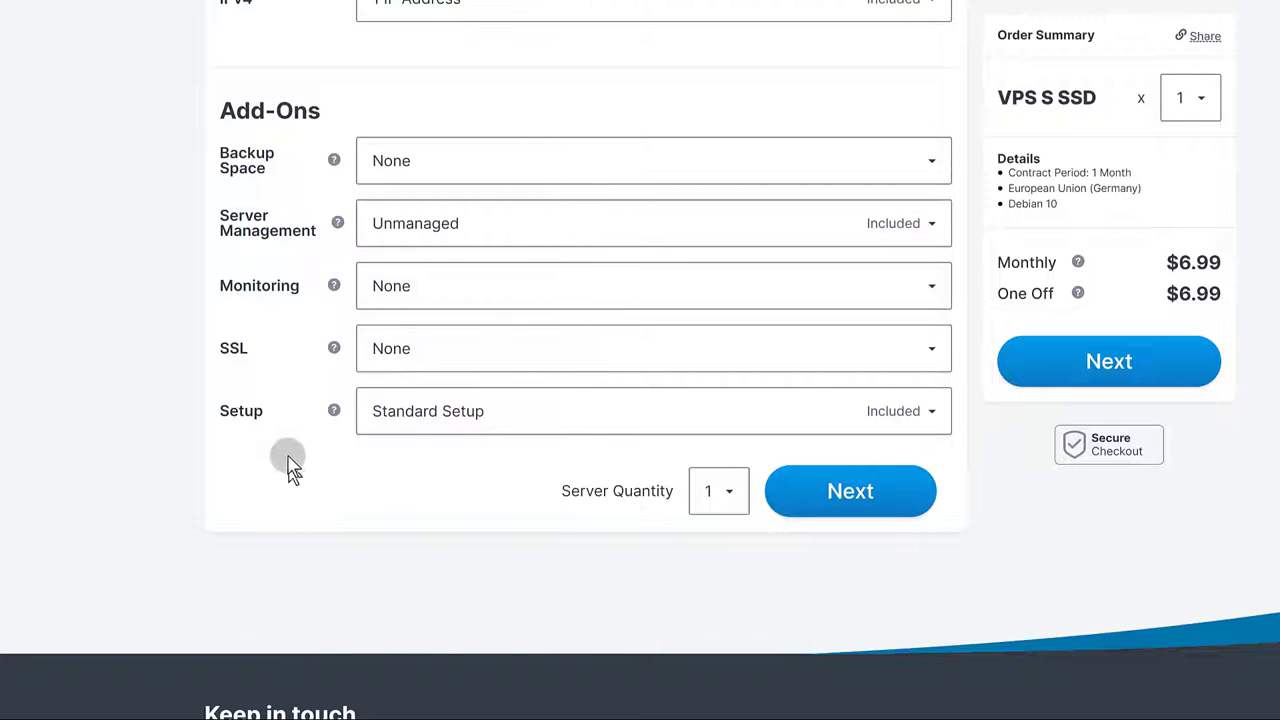
Review the server configuration and continue with the order to the customer data page.
scroll(900, 440, "up", 10)
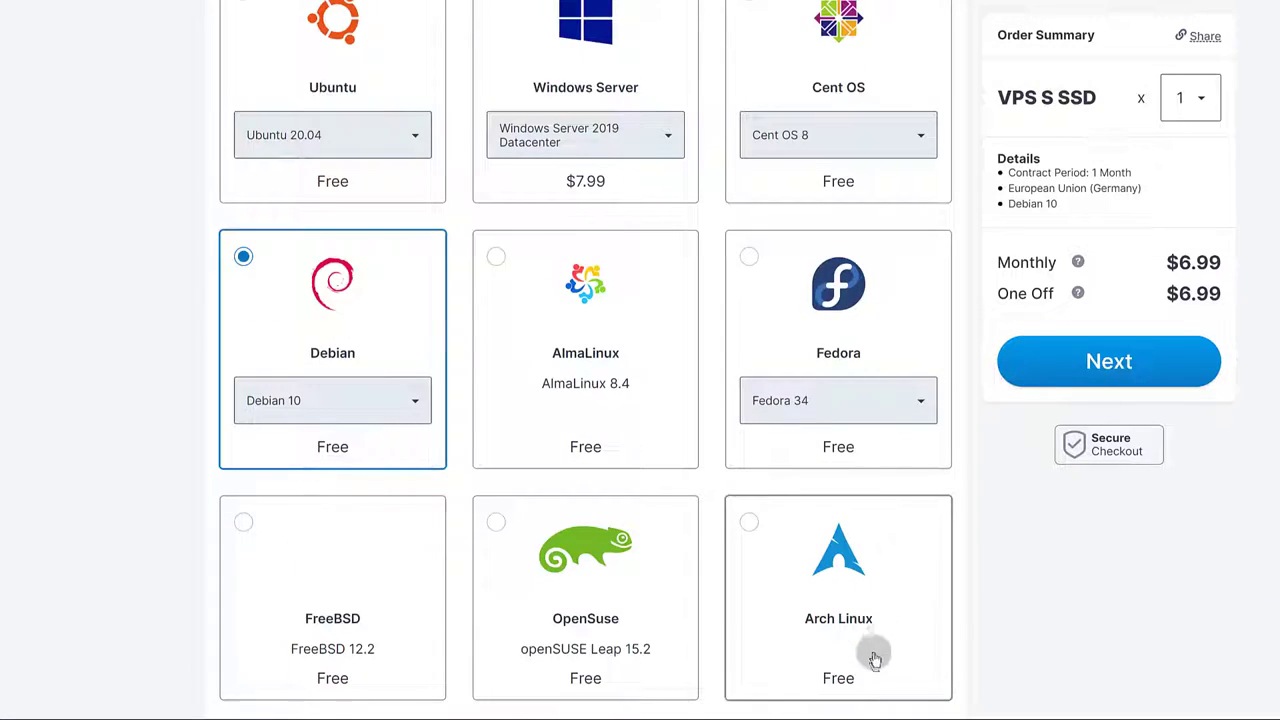
scroll(900, 650, "down", 12)
scroll(959, 567, "up", 2)
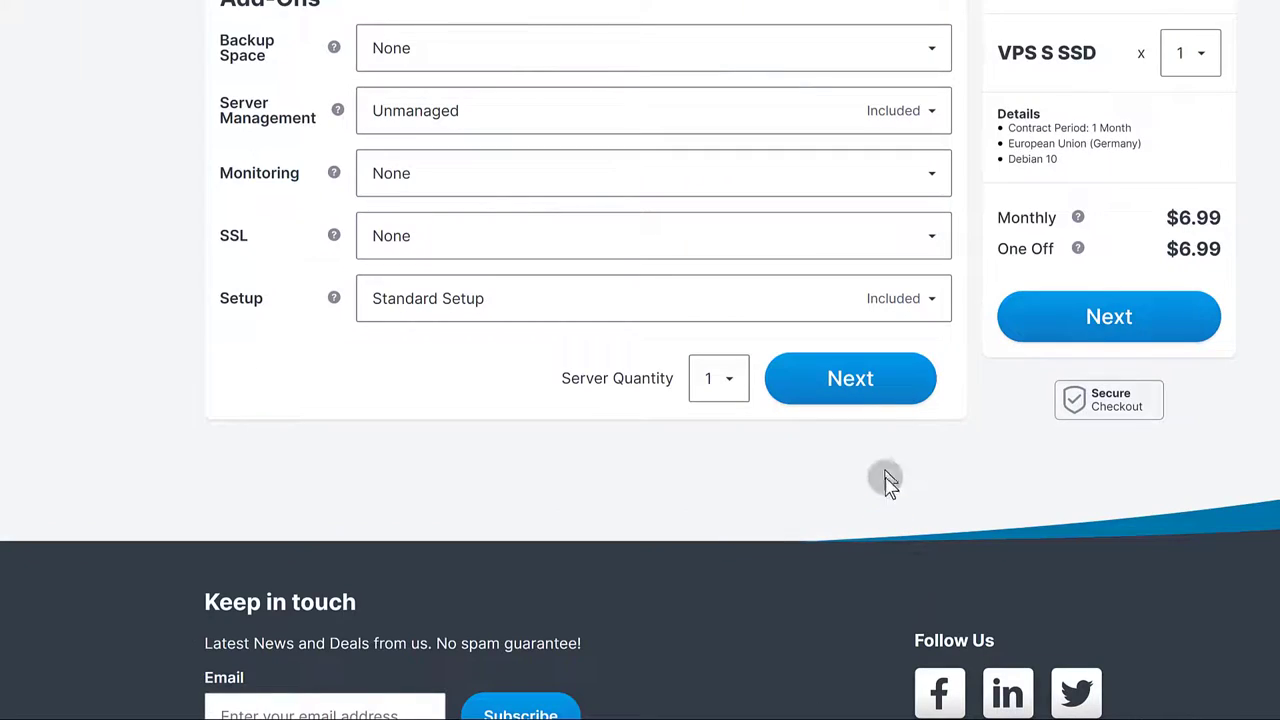
left_click(850, 390)
scroll(420, 429, "down", 1)
scroll(371, 197, "up", 1)
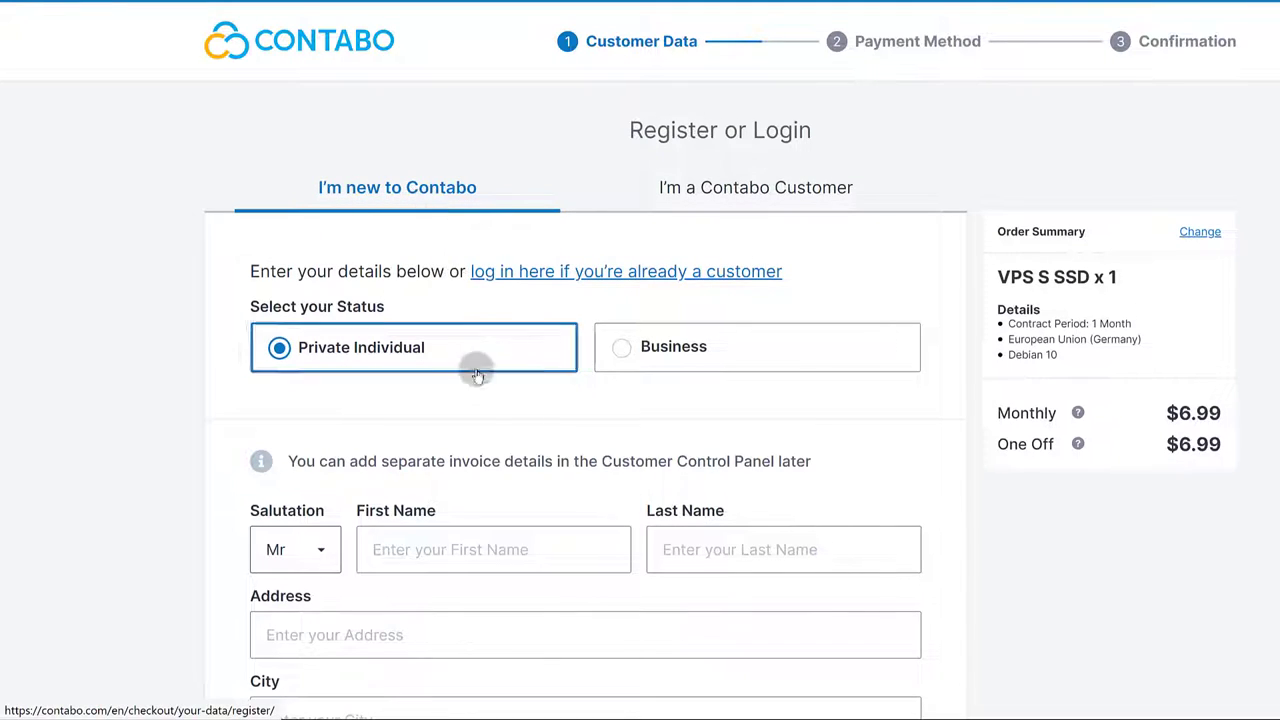
Look over the new customer registration form and the alternative for existing Contabo customers.
scroll(394, 477, "down", 2)
scroll(334, 429, "down", 3)
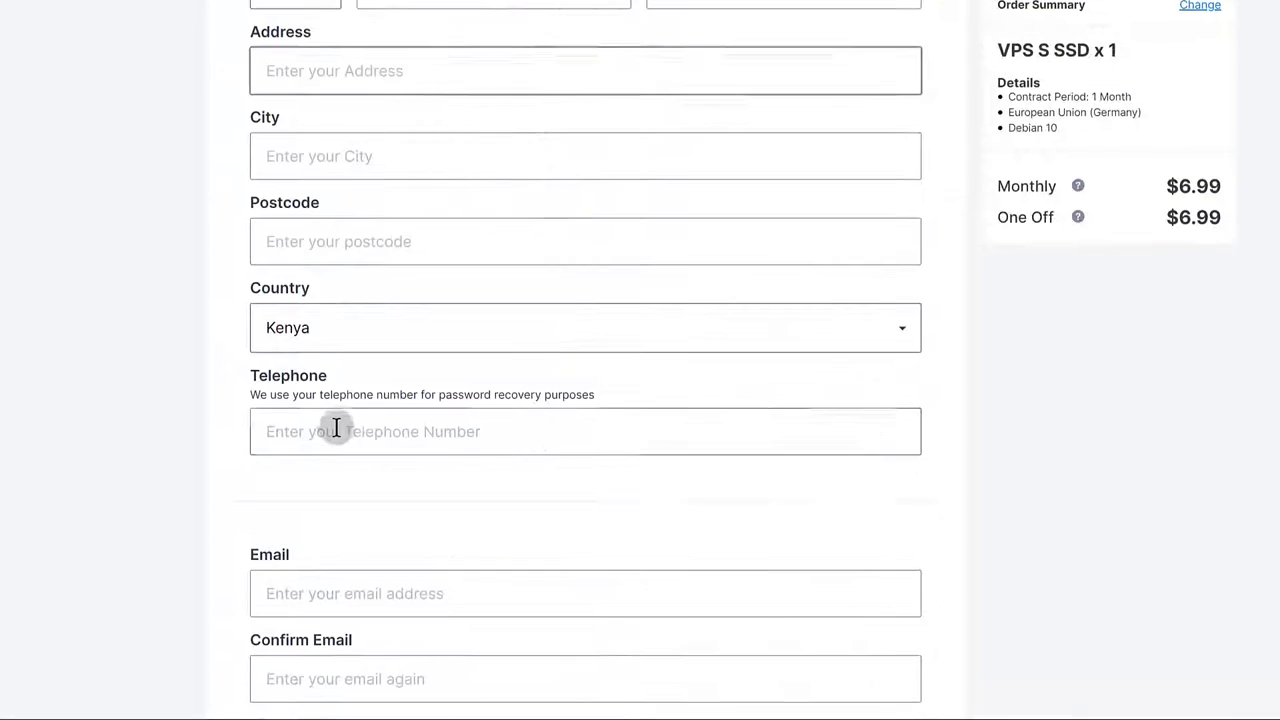
scroll(443, 569, "down", 4)
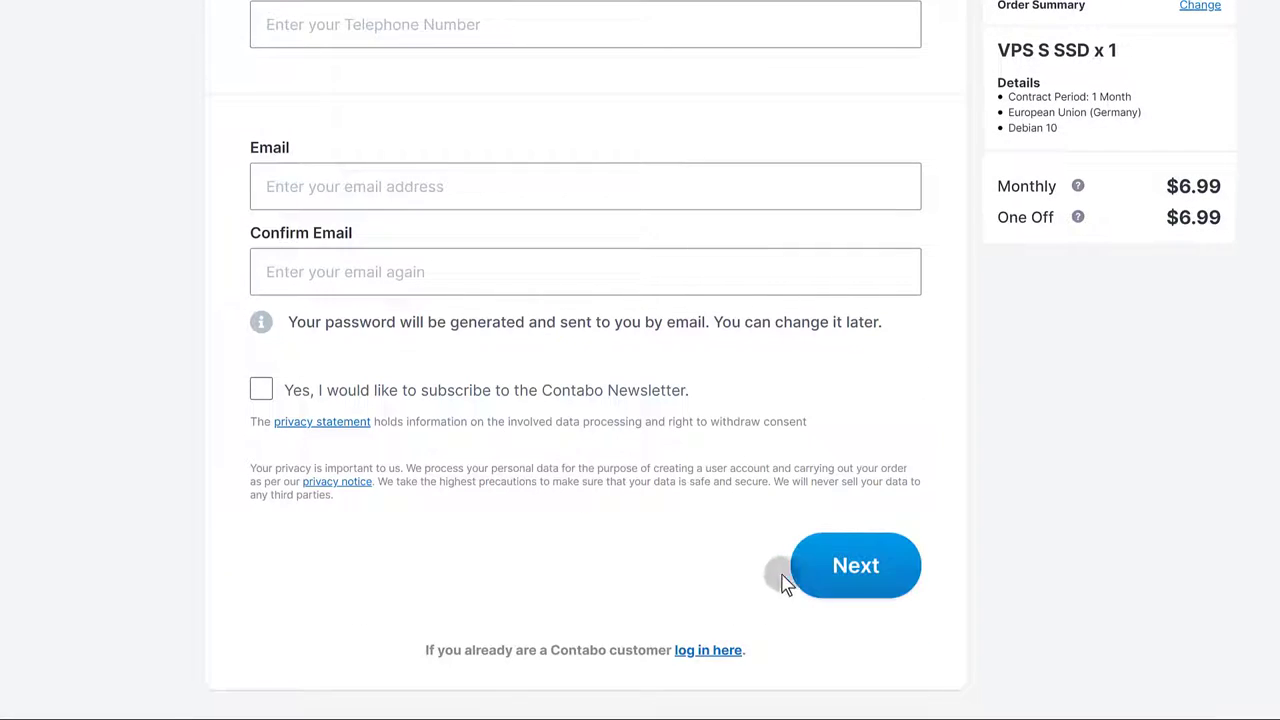
scroll(560, 474, "up", 8)
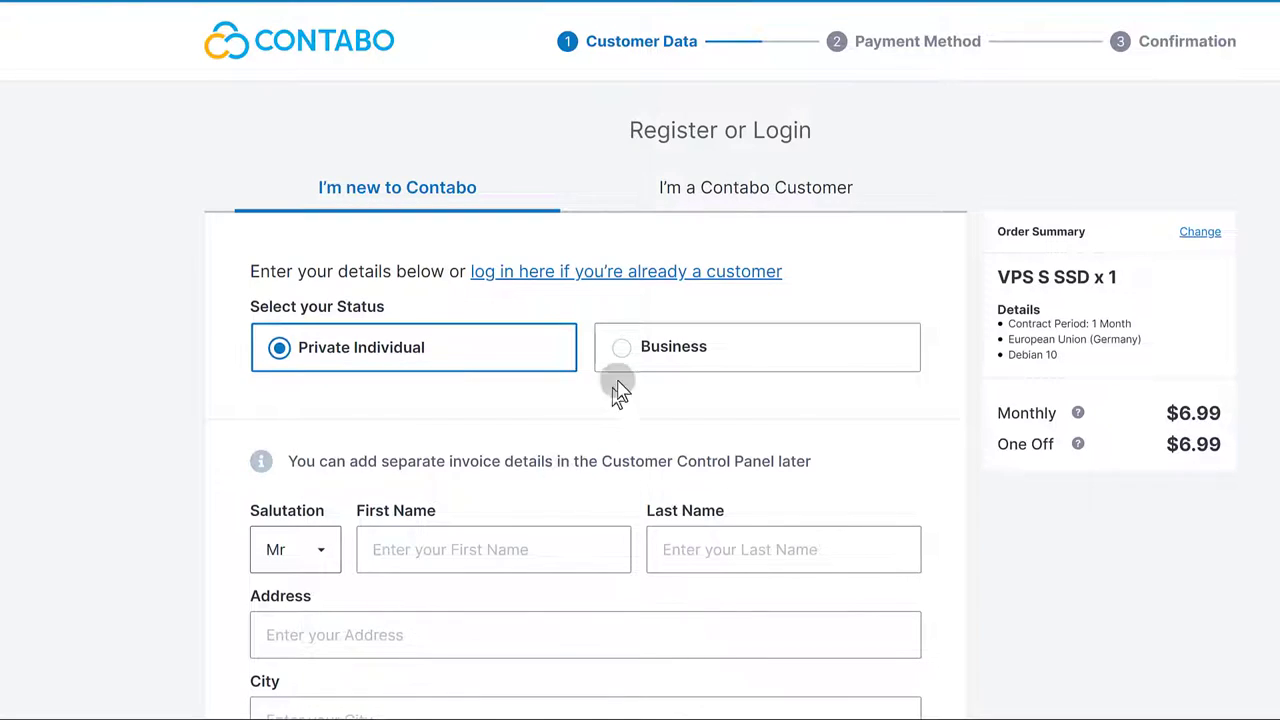
left_click(740, 189)
left_click(391, 180)
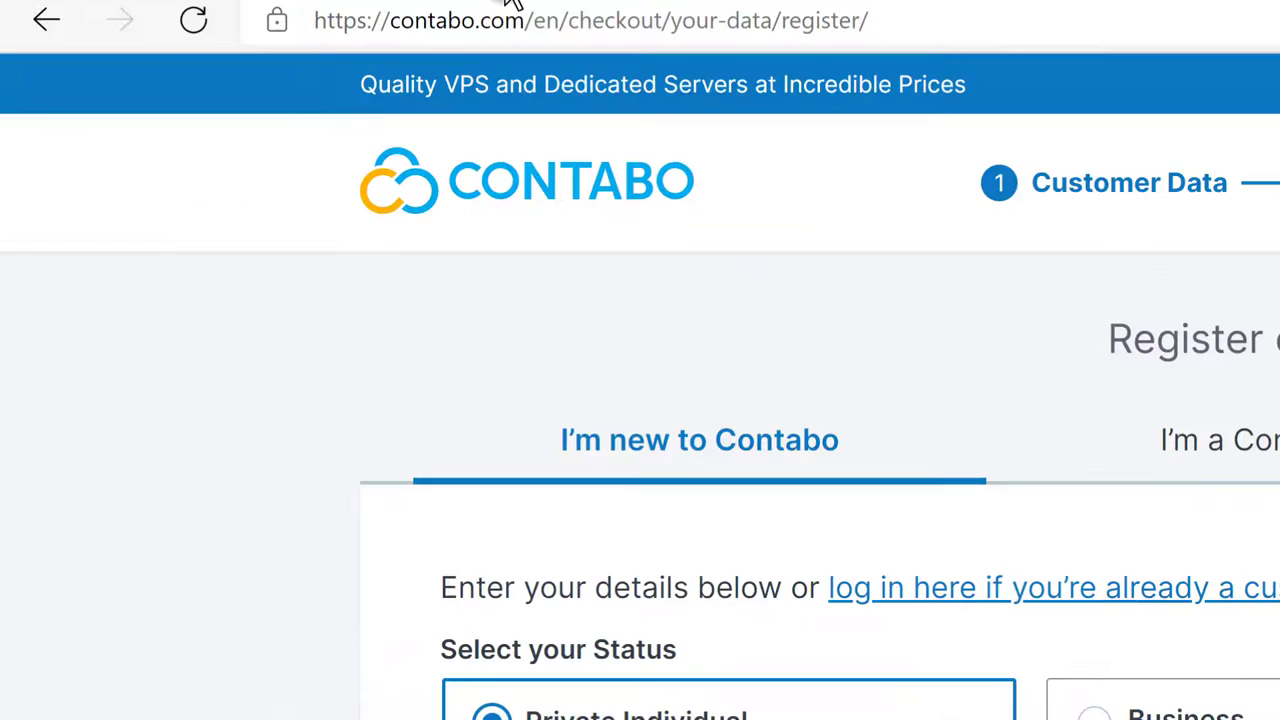
Visit the Contabo customer login site my.contabo.com in a new browser tab.
key("ctrl+t")
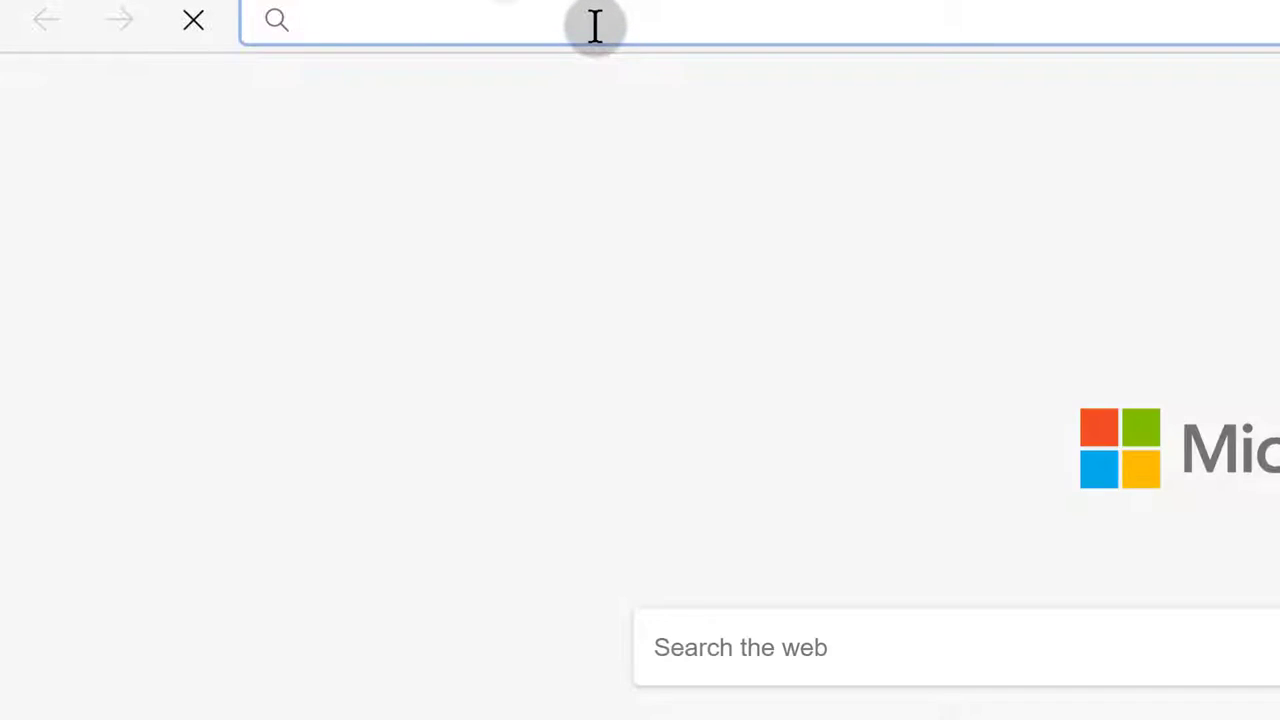
left_click(339, 0)
type("my.c")
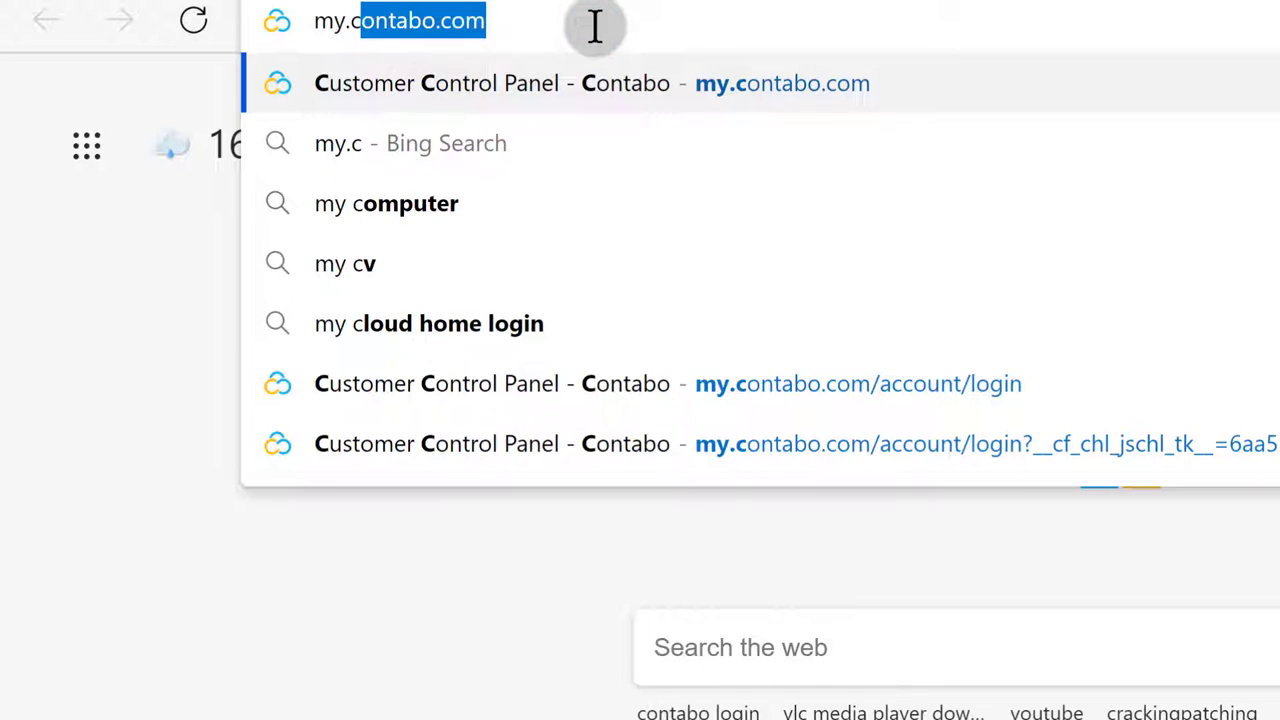
key("Return")
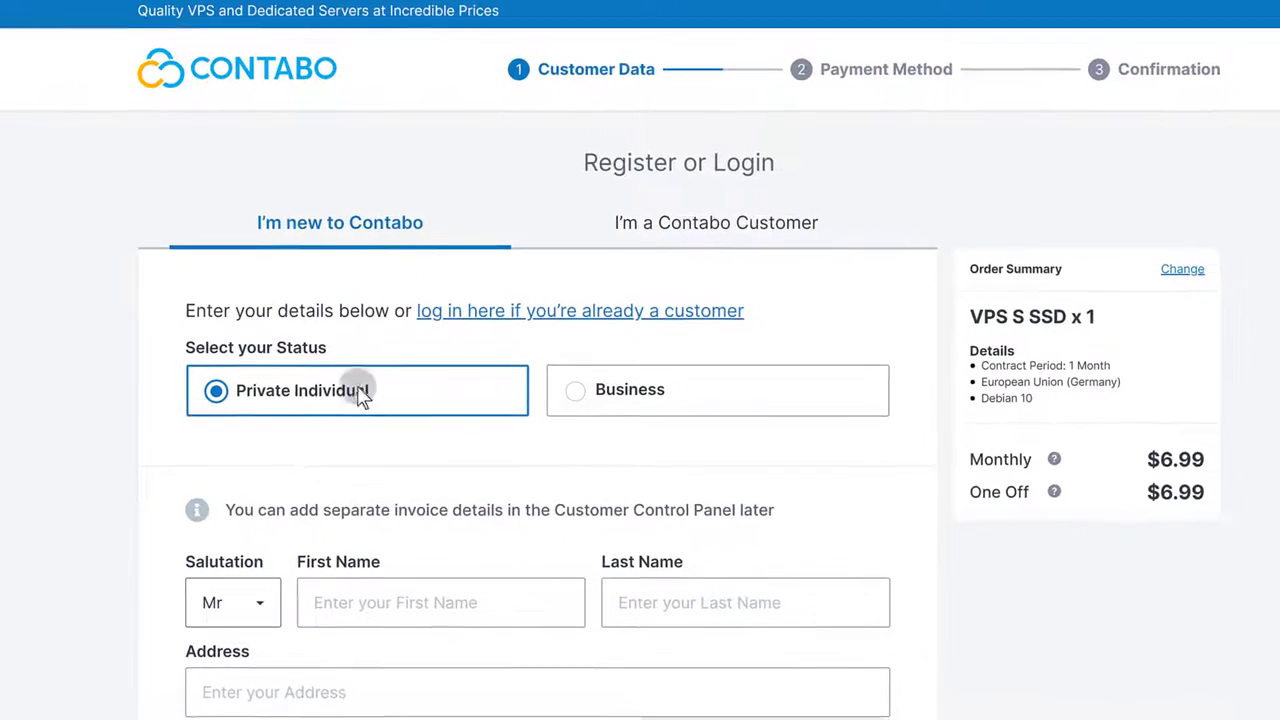
Examine the registration form's required details, from status and name fields to telephone, email and newsletter subscription.
scroll(500, 530, "down", 3)
scroll(787, 446, "down", 6)
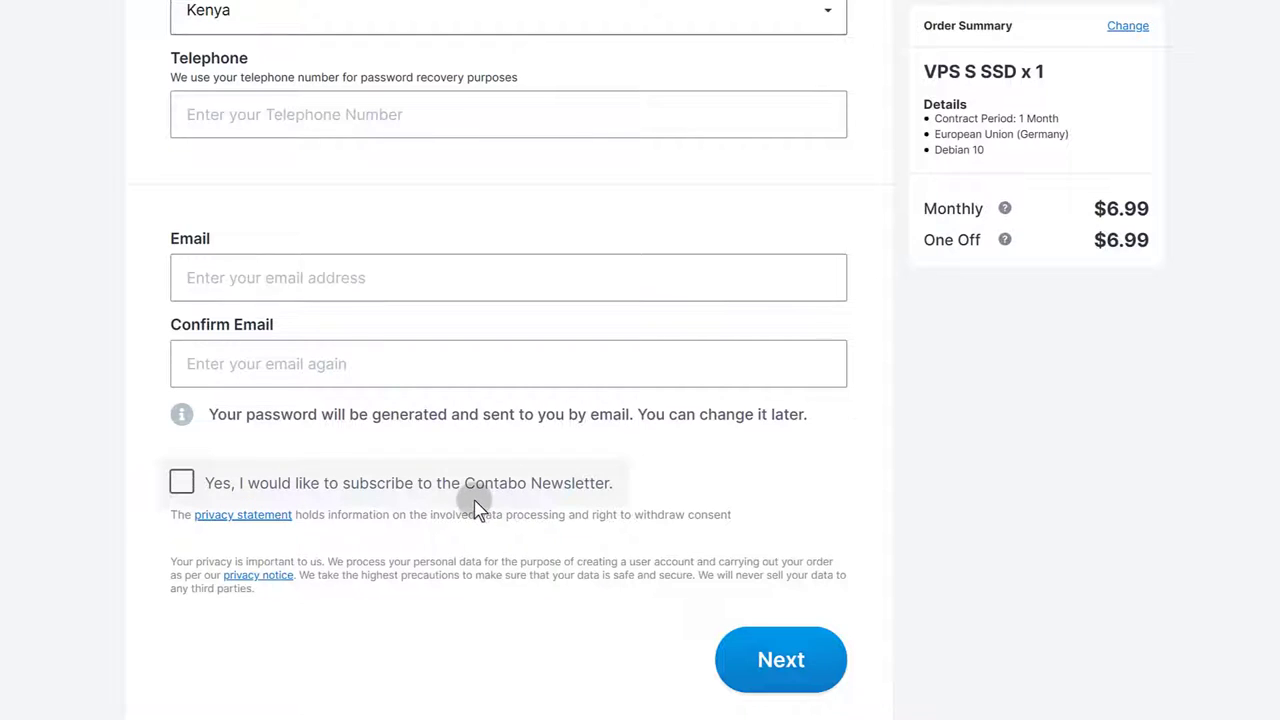
scroll(477, 452, "up", 10)
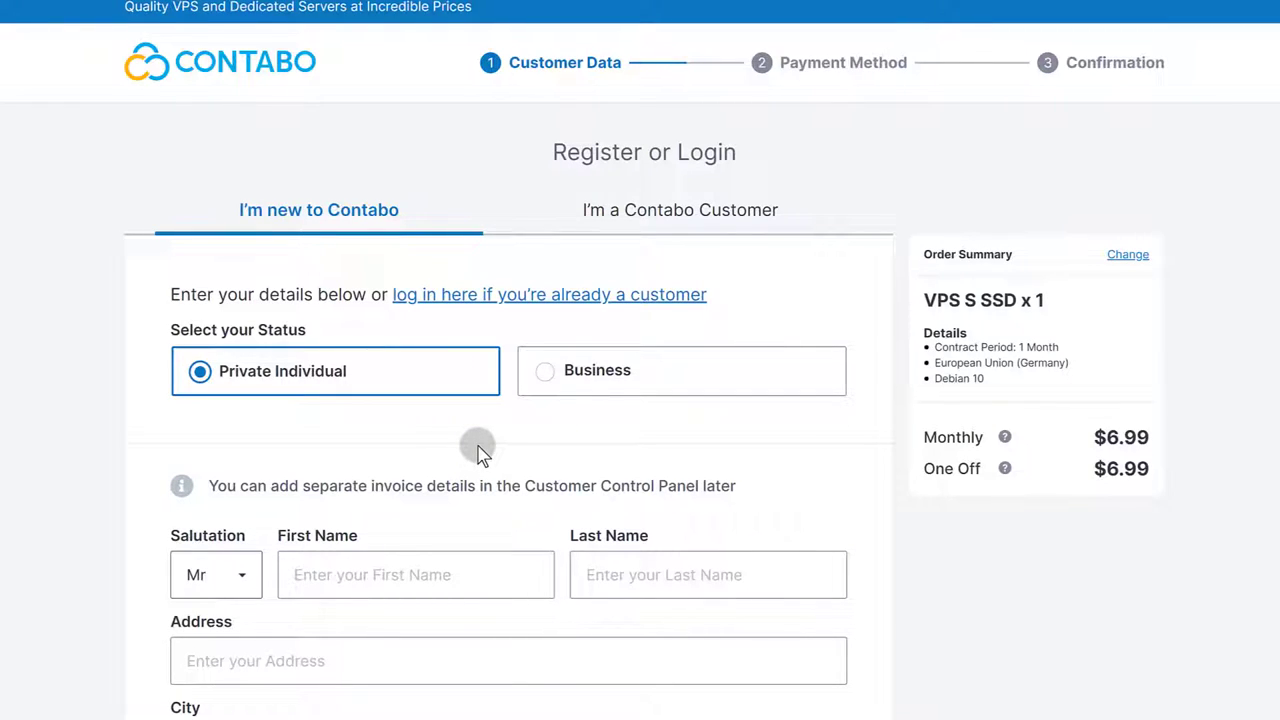
scroll(477, 452, "down", 10)
scroll(477, 452, "up", 5)
scroll(477, 452, "up", 1)
scroll(477, 451, "down", 5)
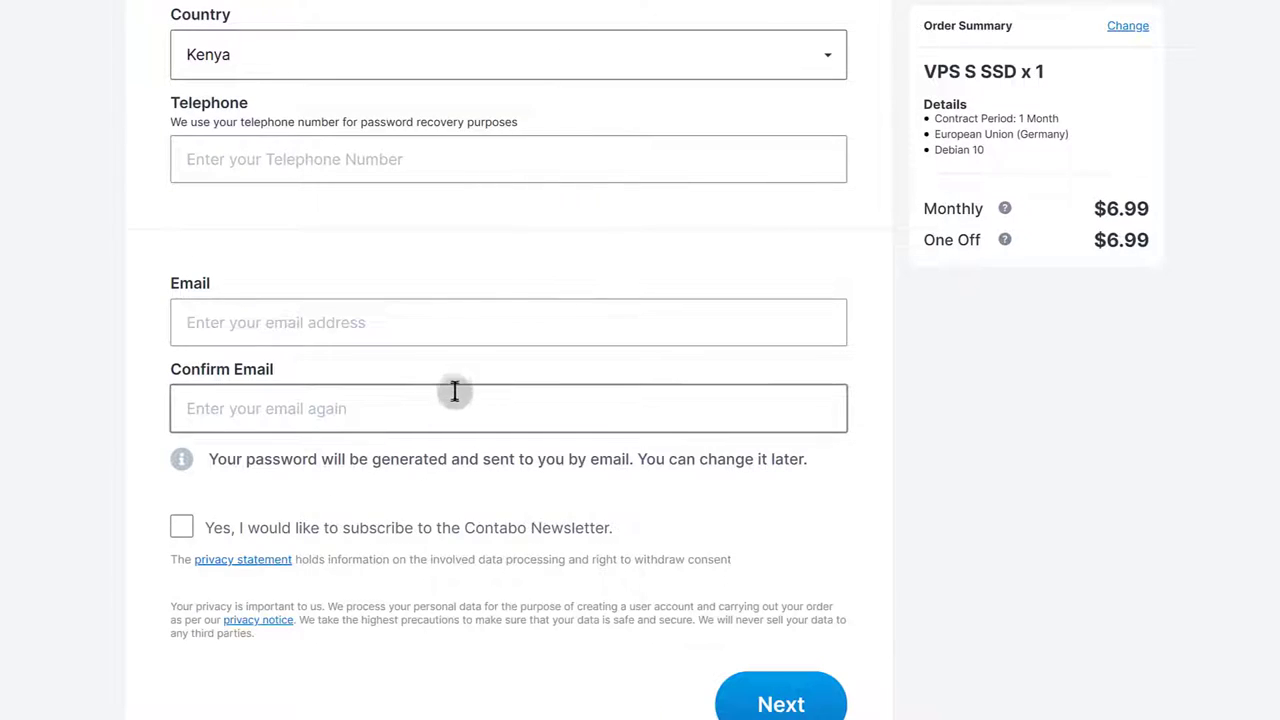
scroll(454, 386, "up", 1)
scroll(445, 460, "up", 8)
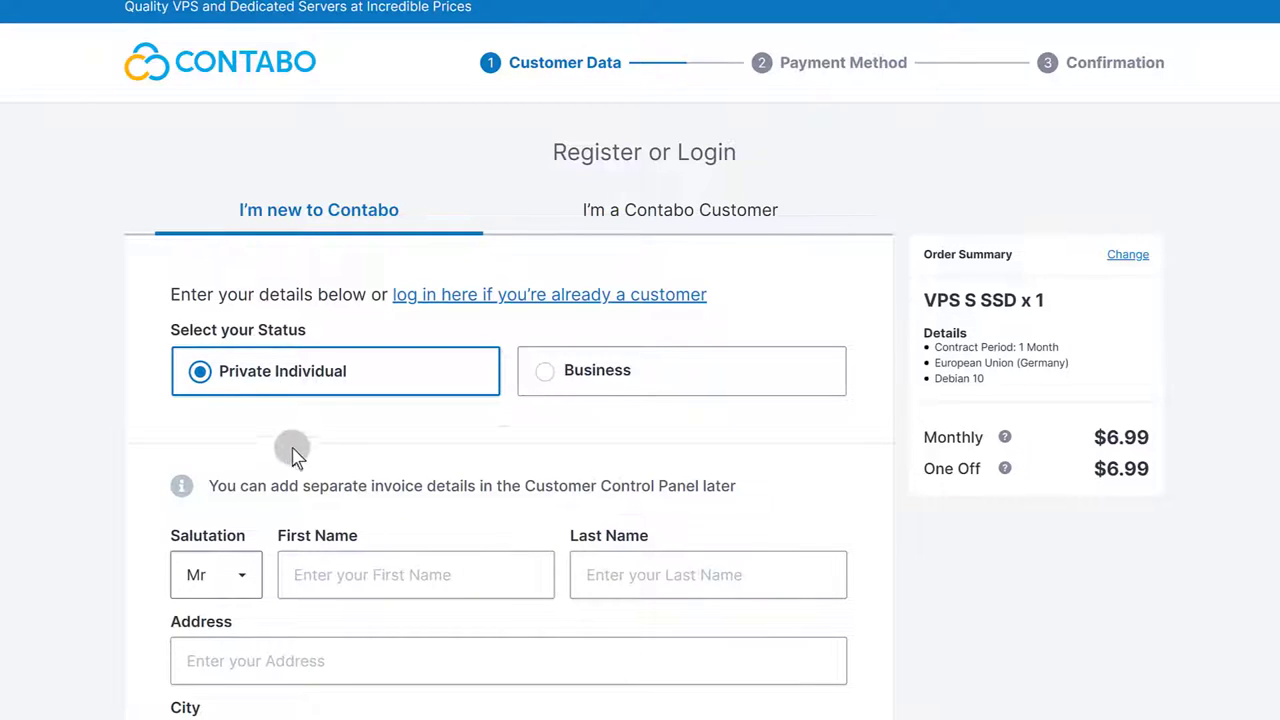
scroll(880, 657, "down", 10)
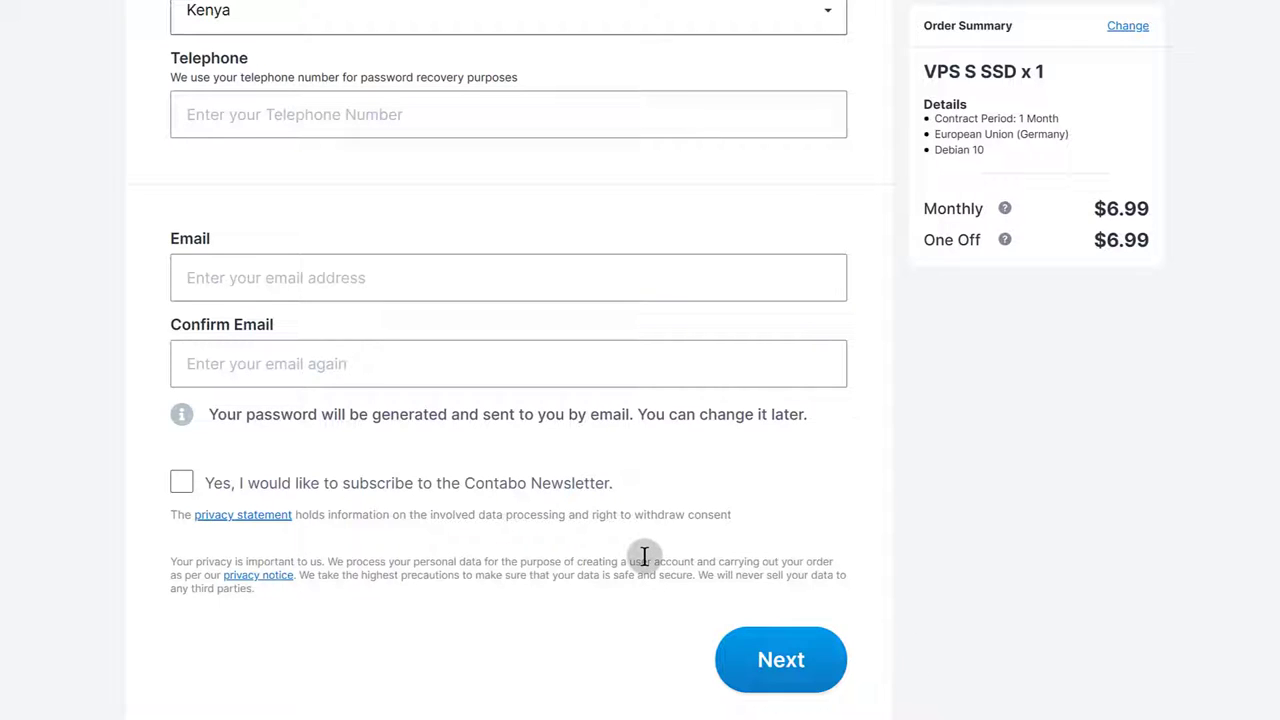
Open the Contabo customer control panel at my.contabo.com in a new browser tab.
key("ctrl+t")
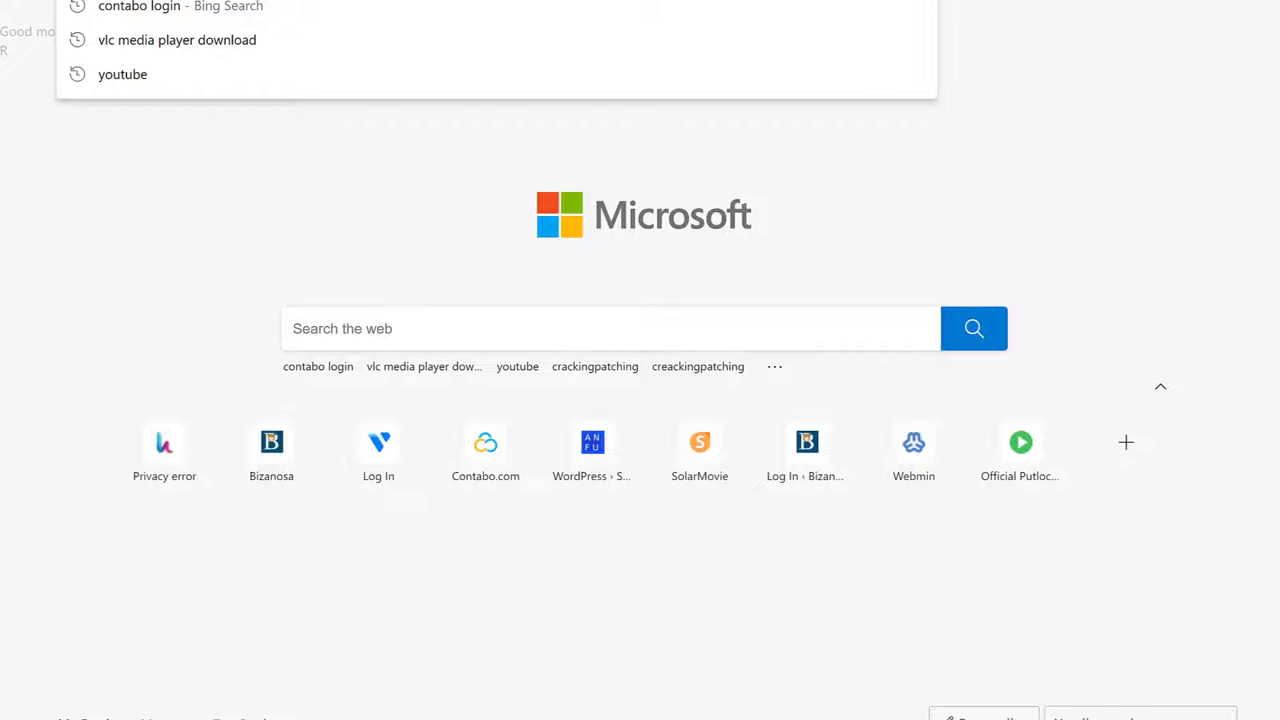
type("my.contabo.com")
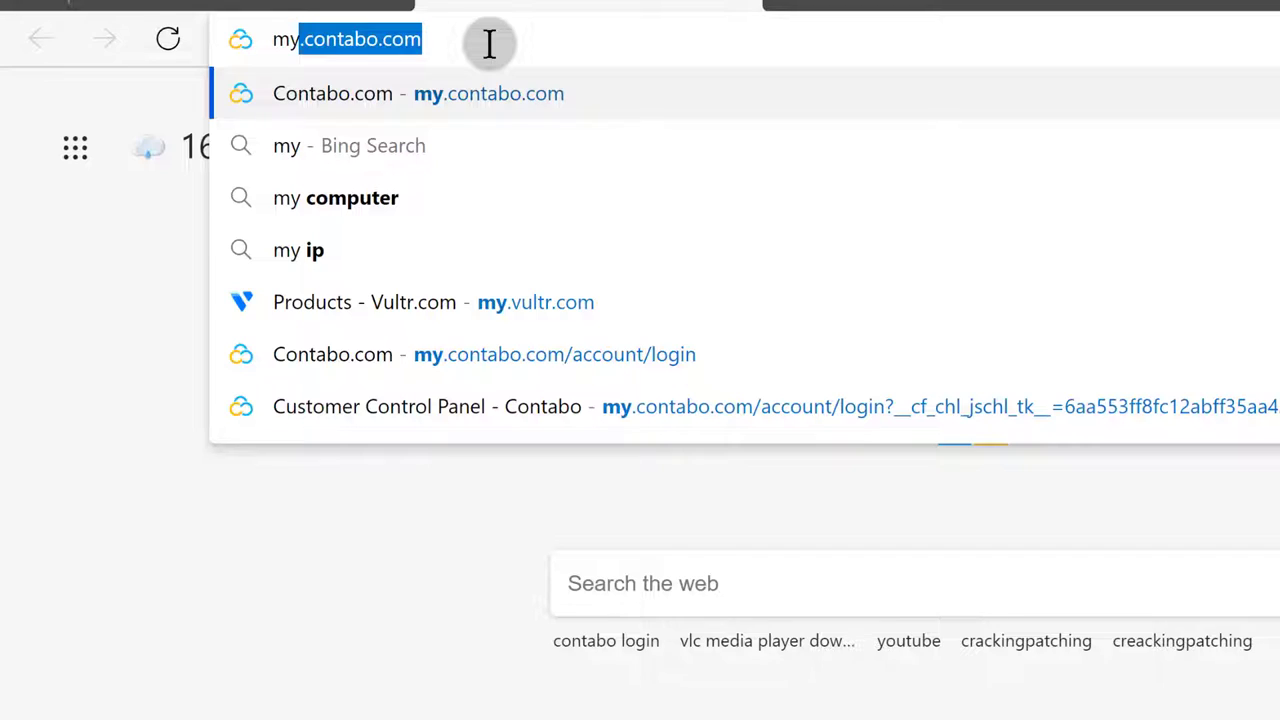
key("Return")
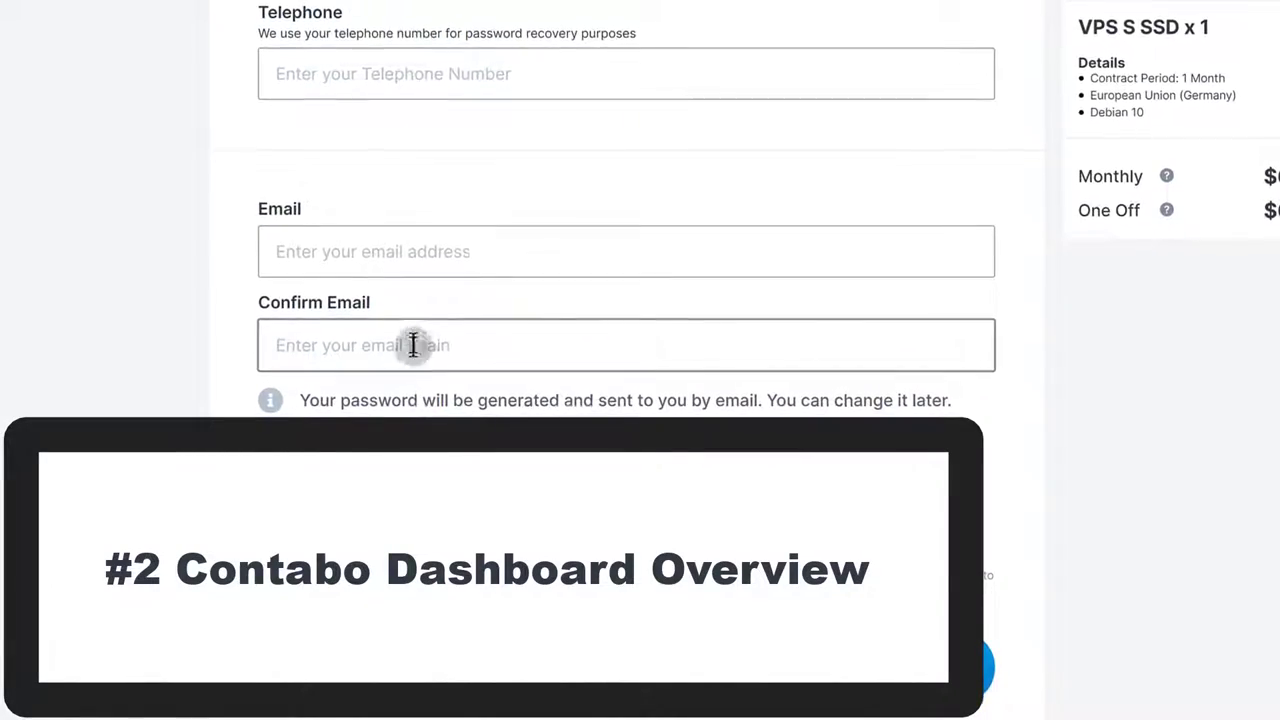
scroll(371, 151, "up", 10)
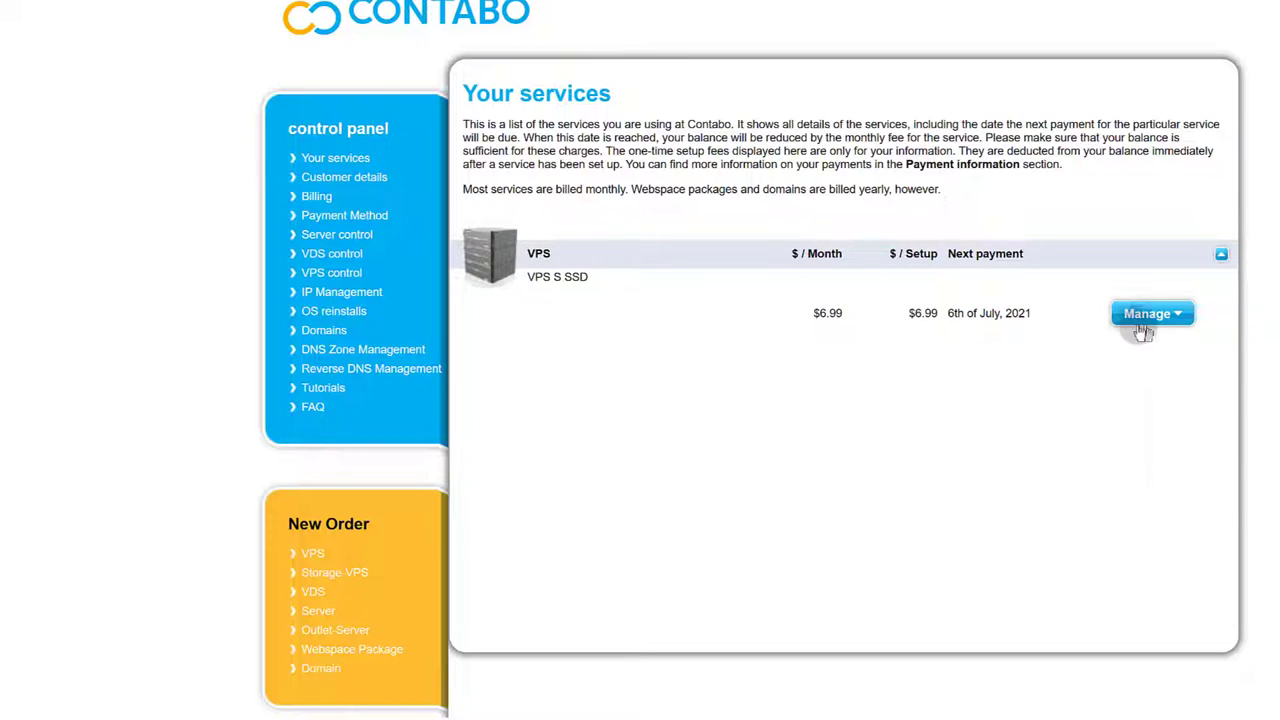
Open the Reinstallation page for the VPS S SSD and check its operating system selection.
left_click(1178, 315)
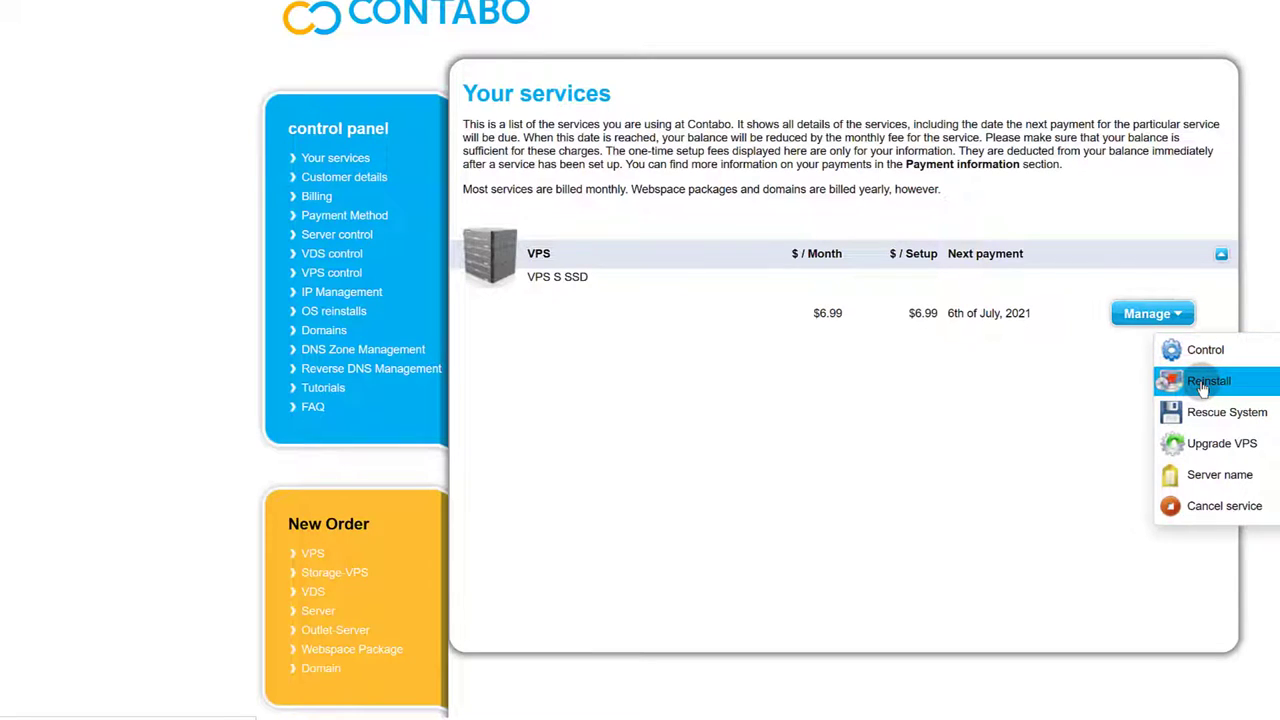
left_click(1170, 318)
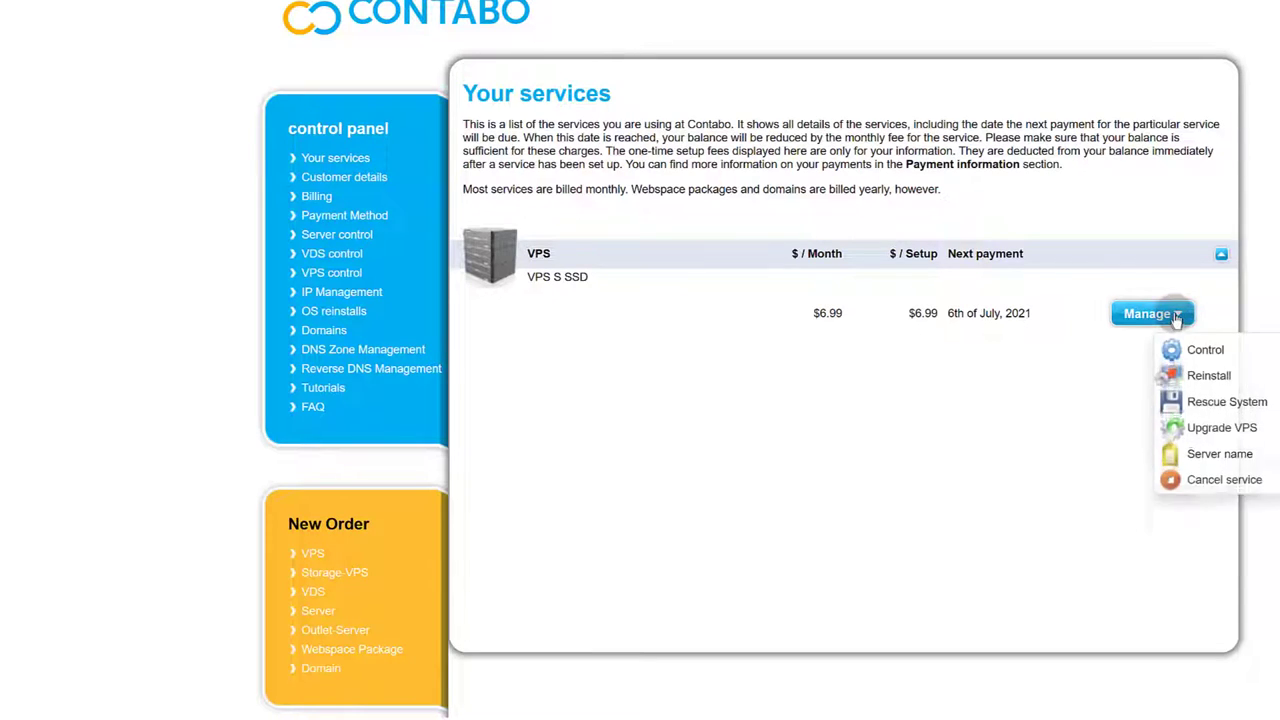
left_click(1216, 388)
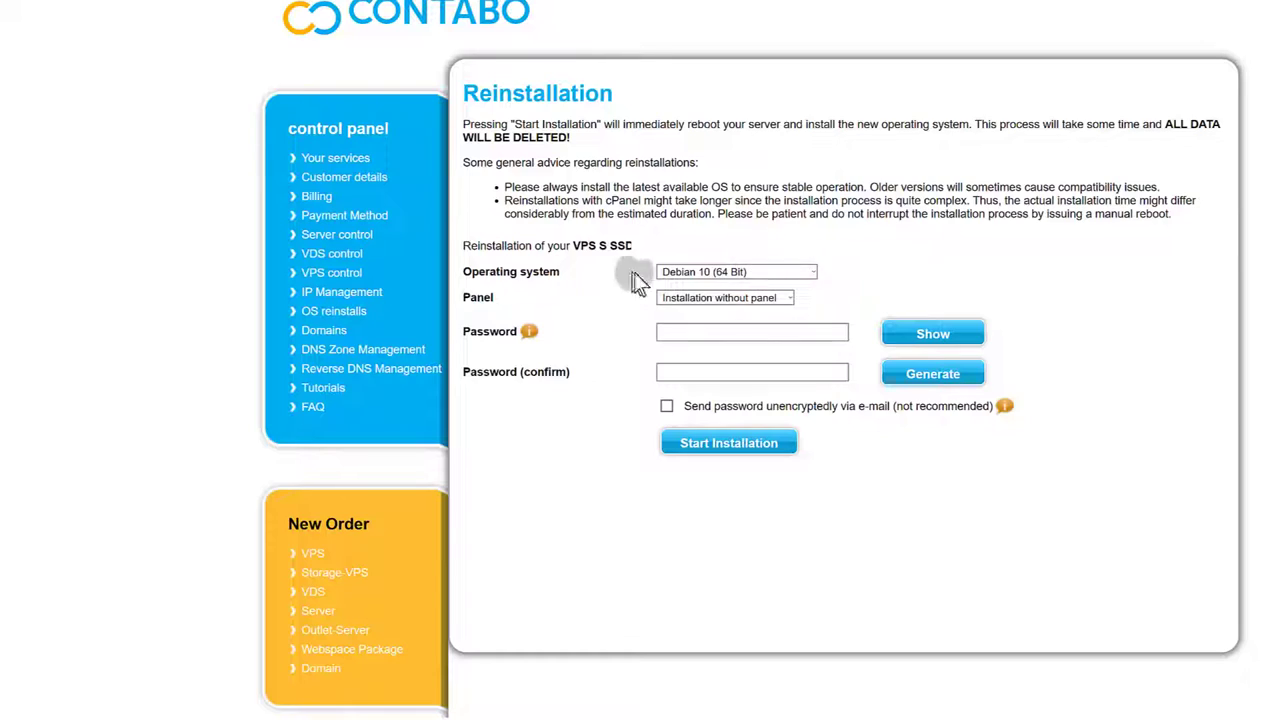
left_click(693, 271)
left_click(693, 271)
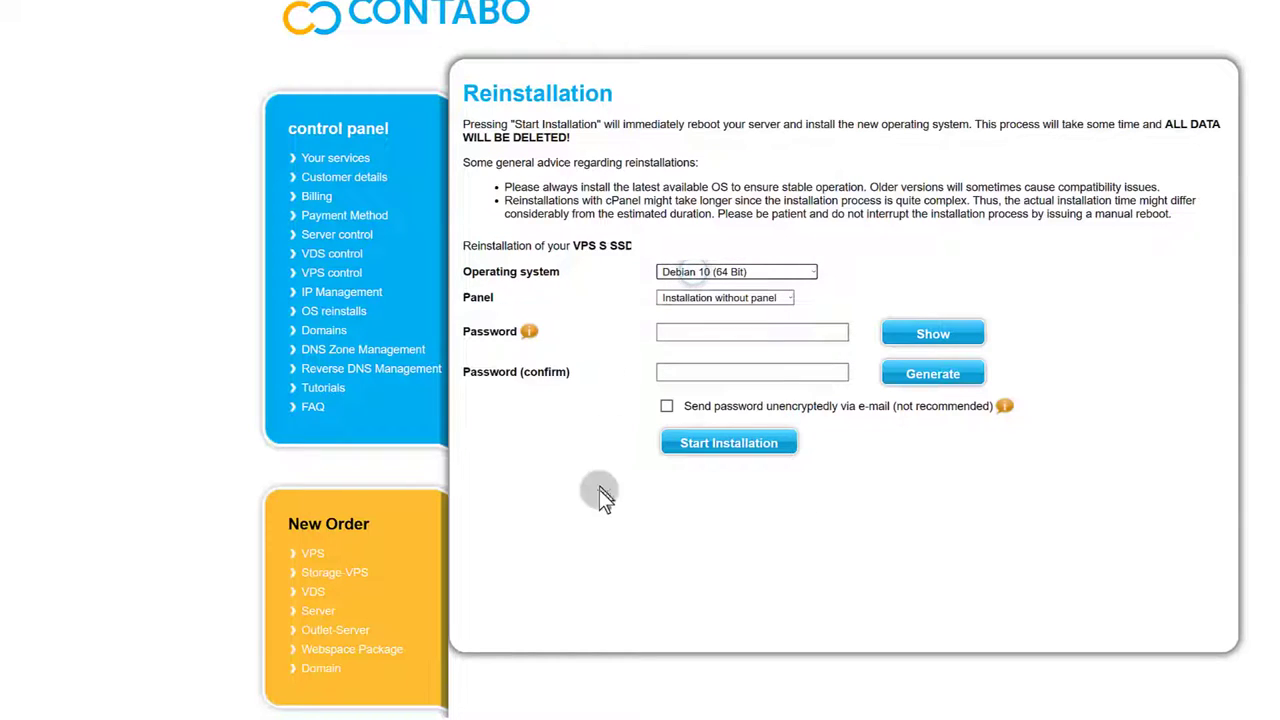
Open Your services and inspect the VPS S SSD's management options, including its server name dialog, without changing anything.
left_click(335, 158)
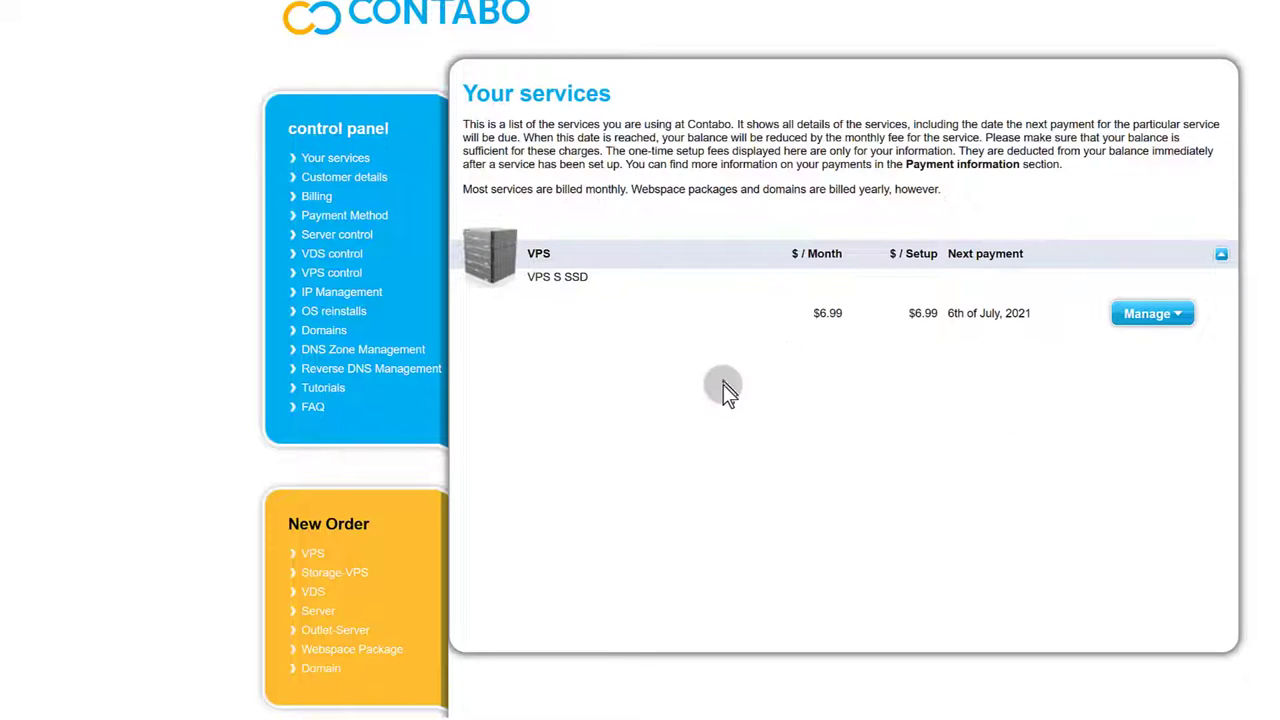
left_click(1170, 318)
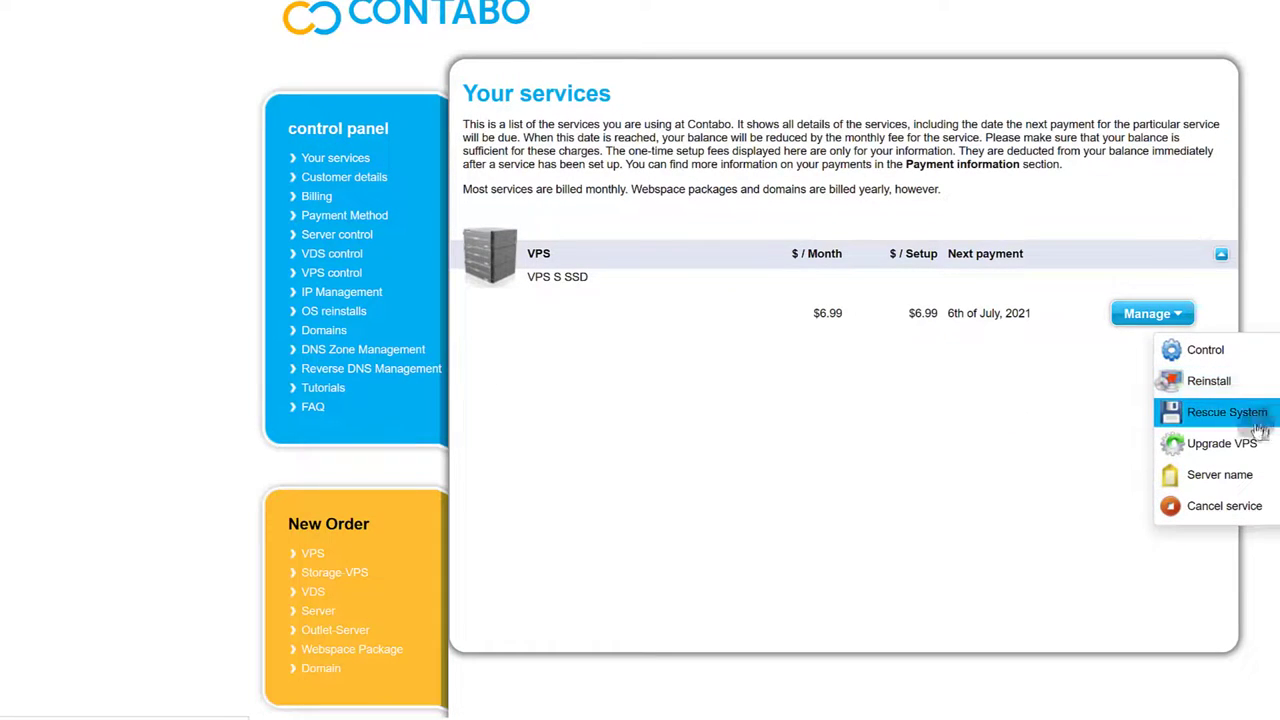
left_click(1209, 478)
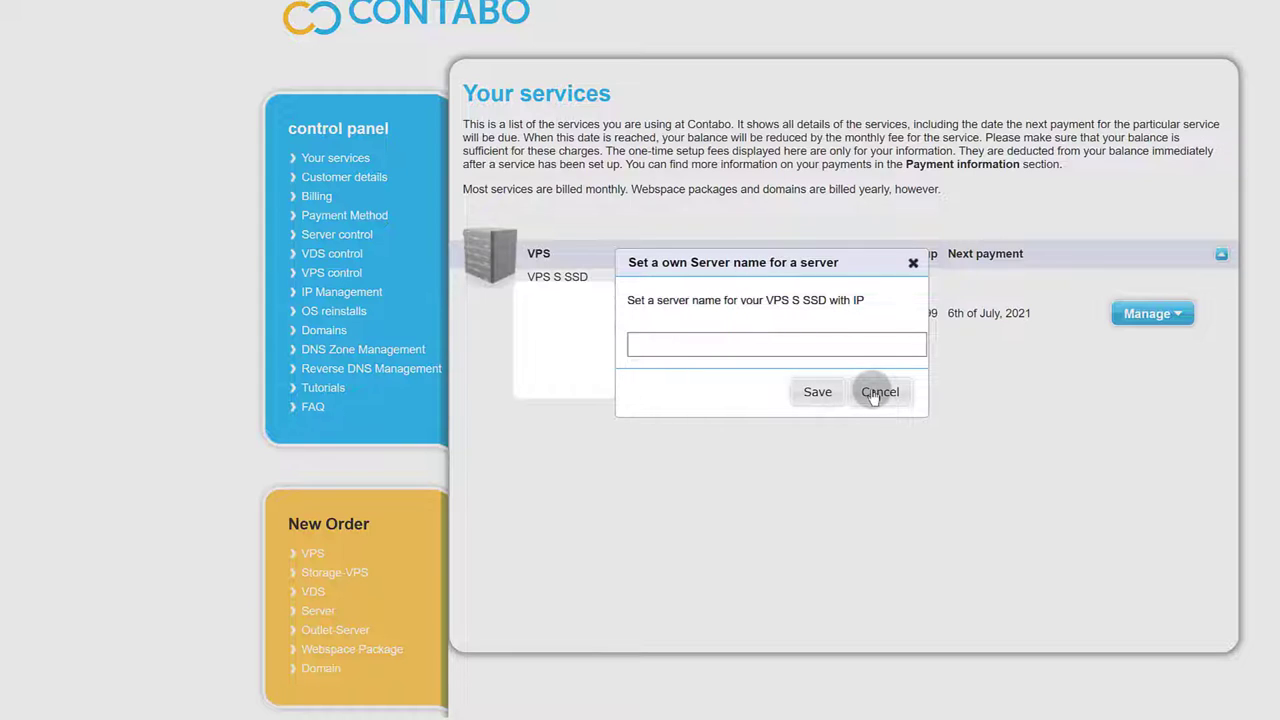
left_click(913, 263)
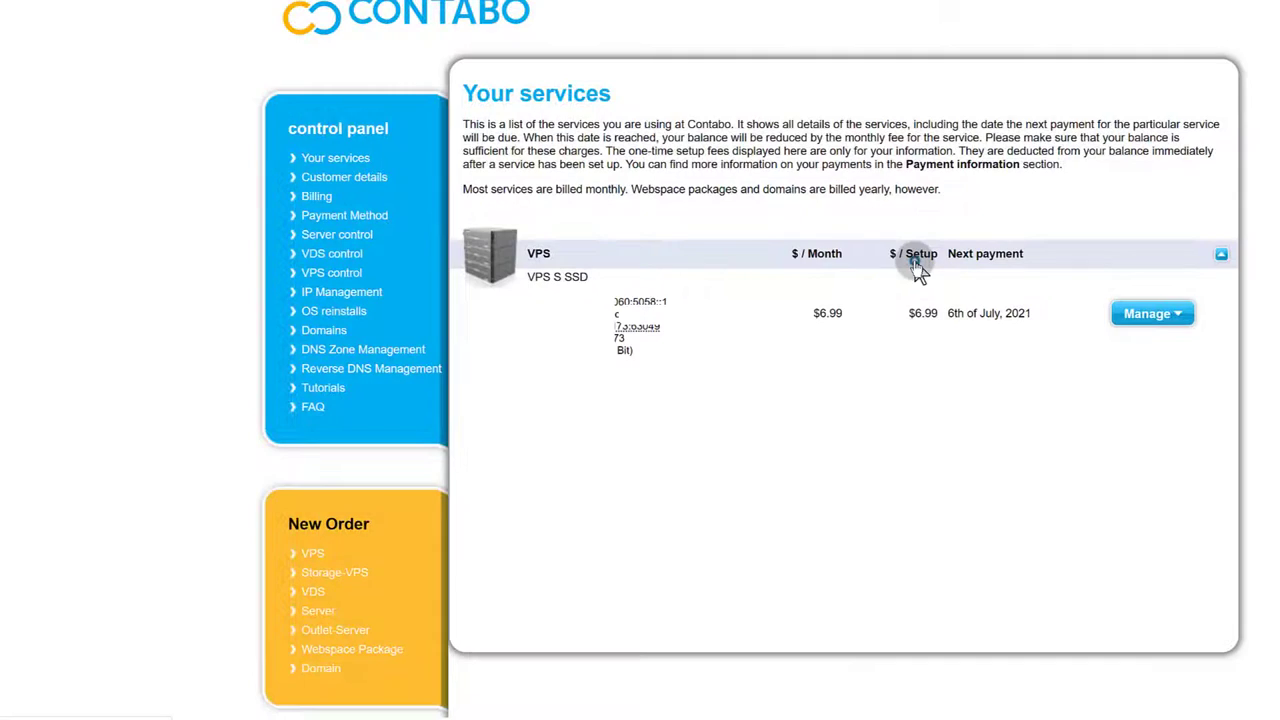
left_click(1125, 314)
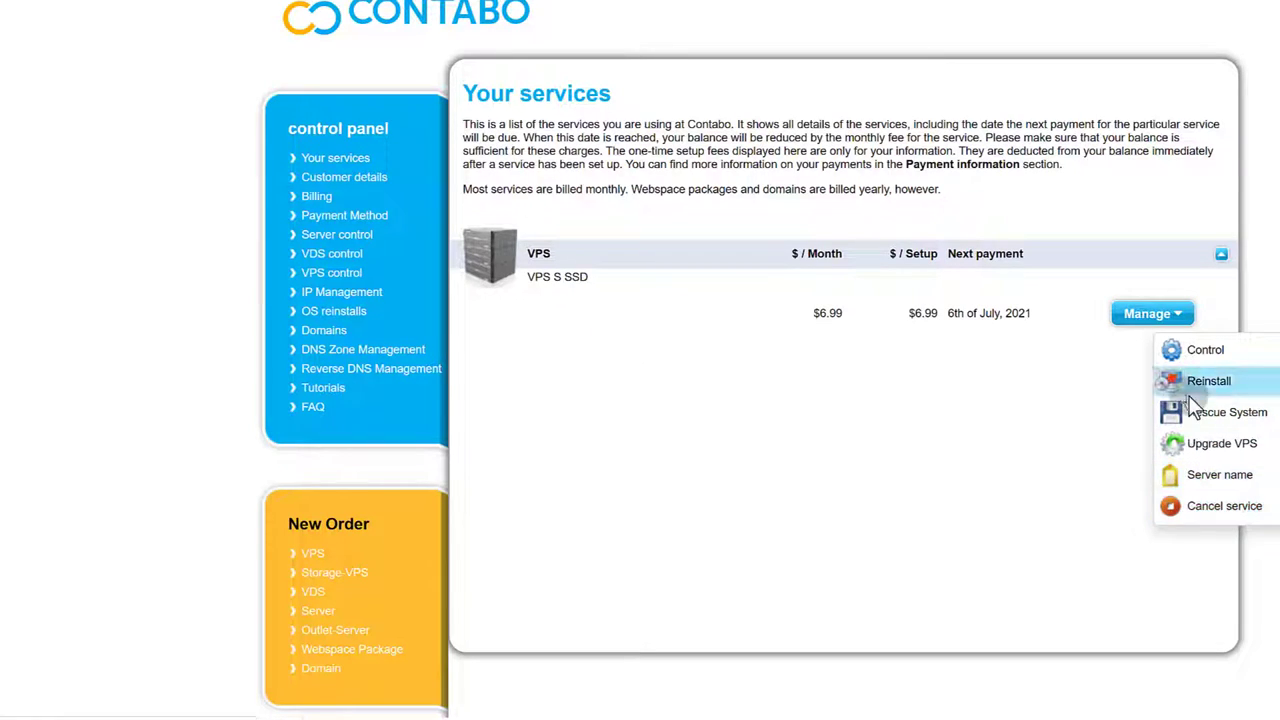
left_click(1180, 460)
left_click(1175, 313)
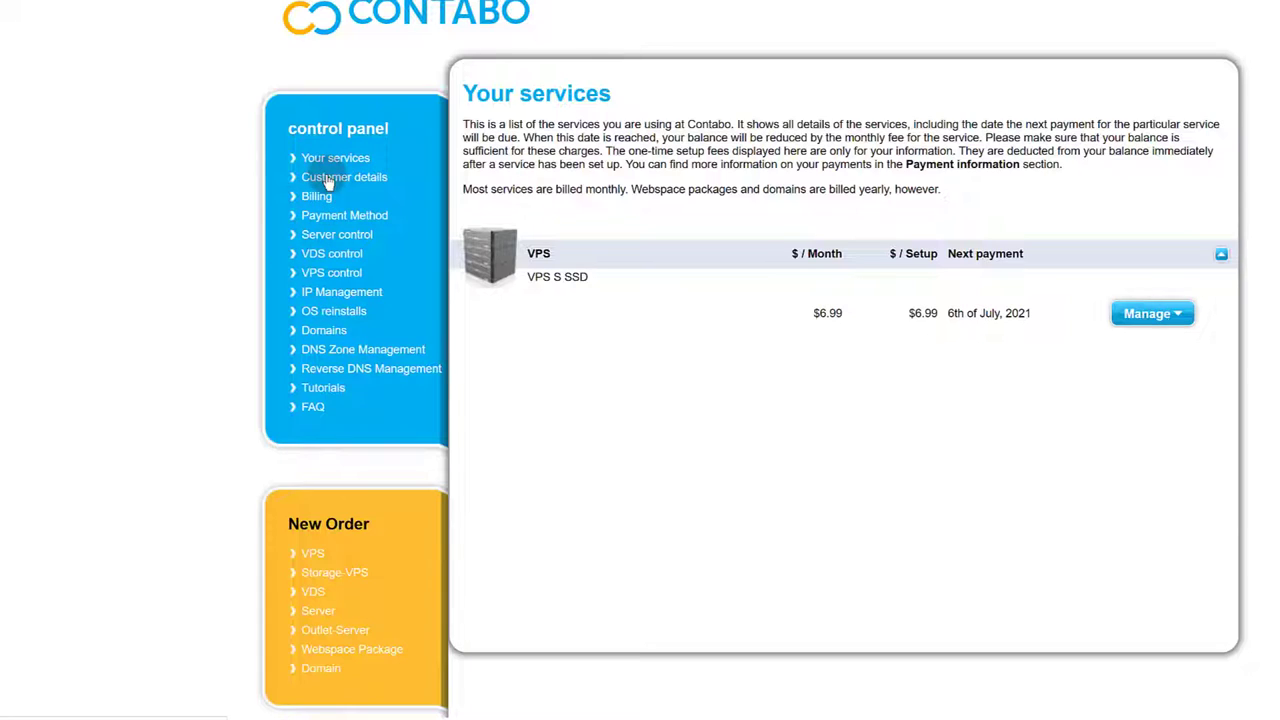
Check the Server control and VDS control pages, and open the VPS control page.
left_click(330, 236)
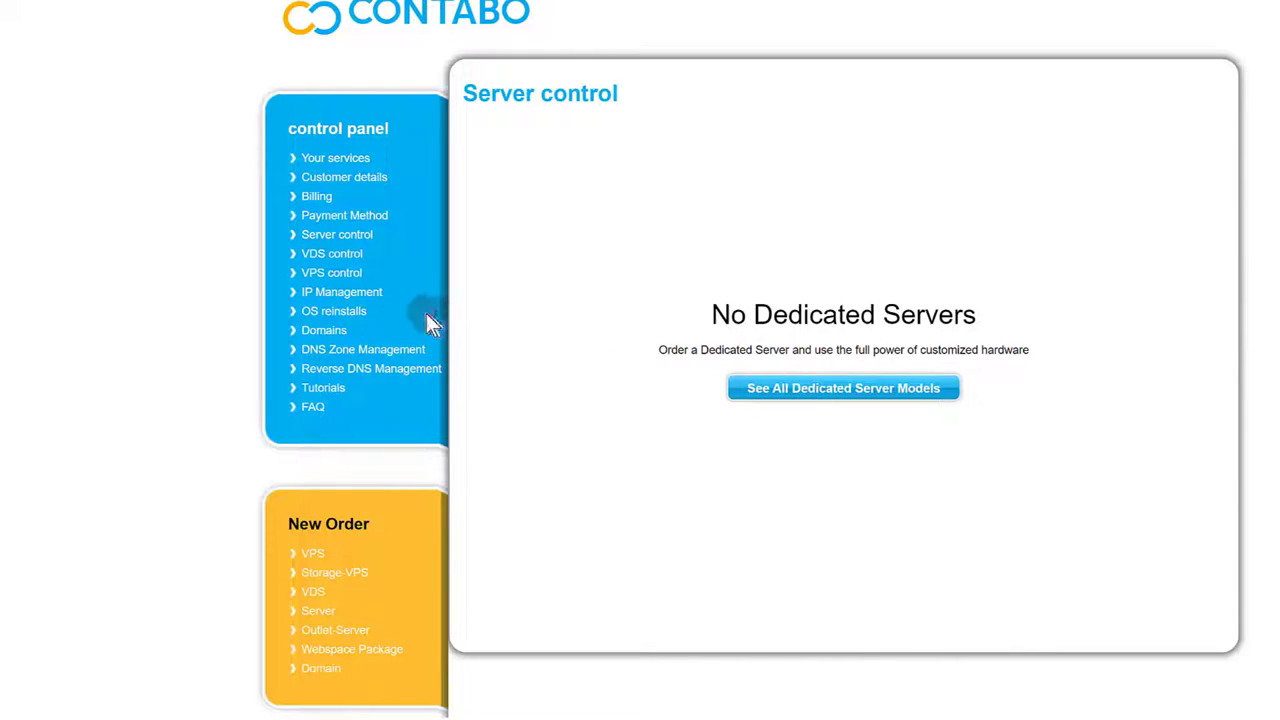
left_click(322, 255)
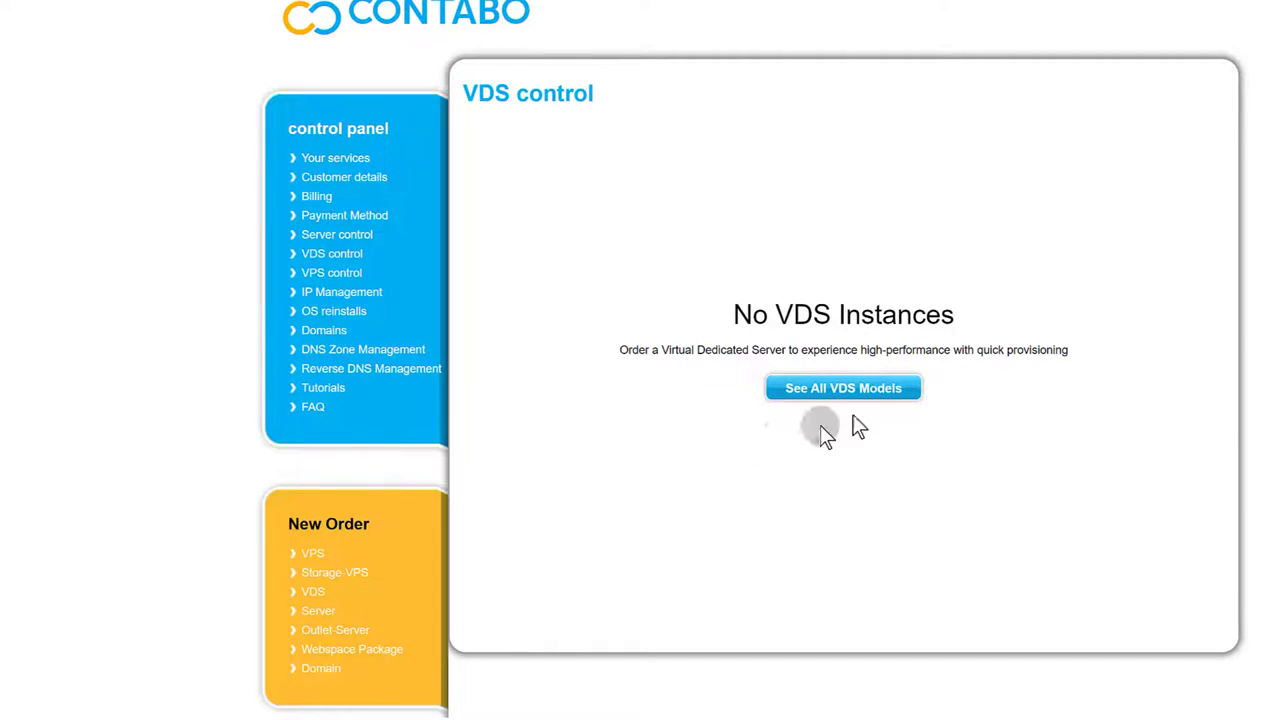
left_click(314, 276)
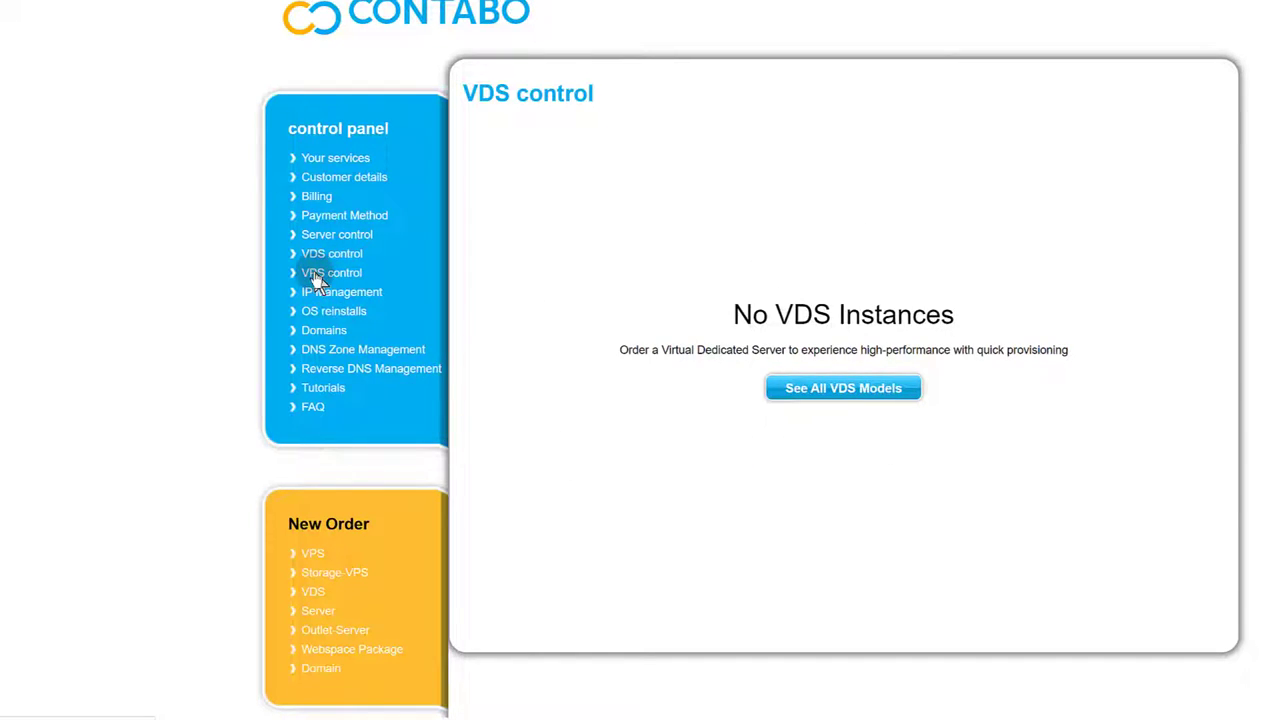
left_click(655, 462)
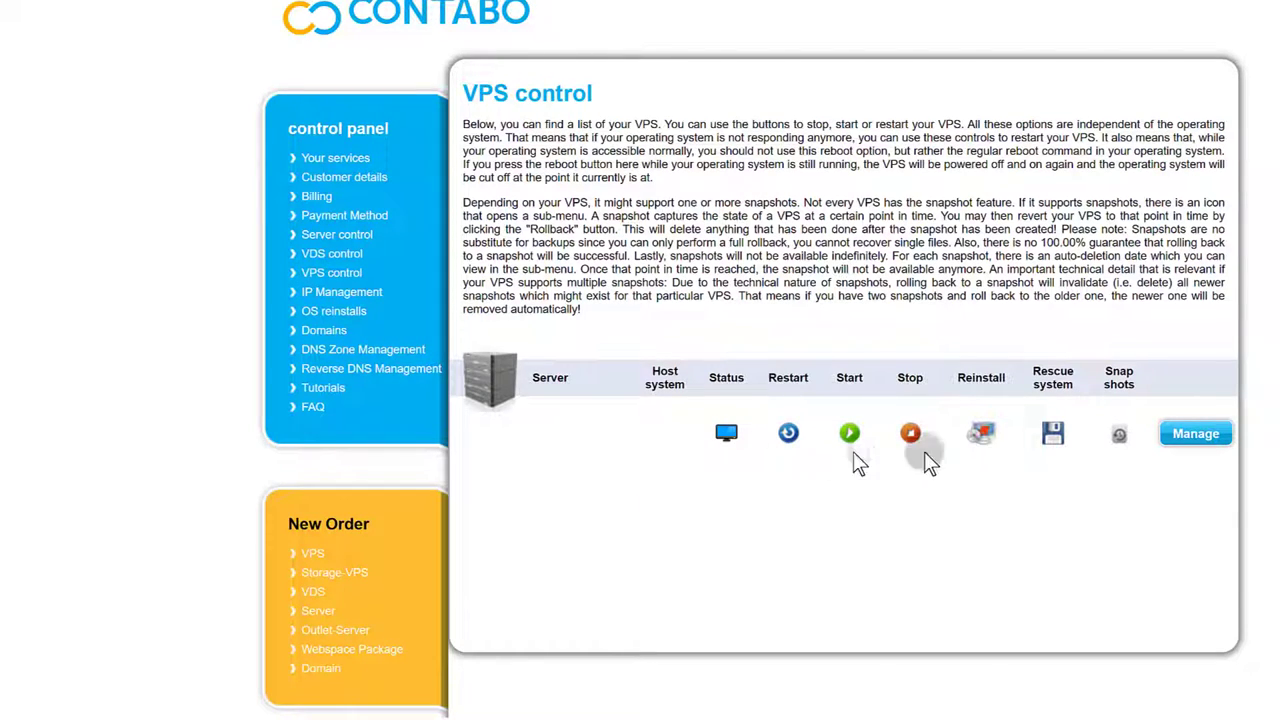
Review the management options for the VPS on the VPS control page and copy the server's IP address.
left_click(1203, 440)
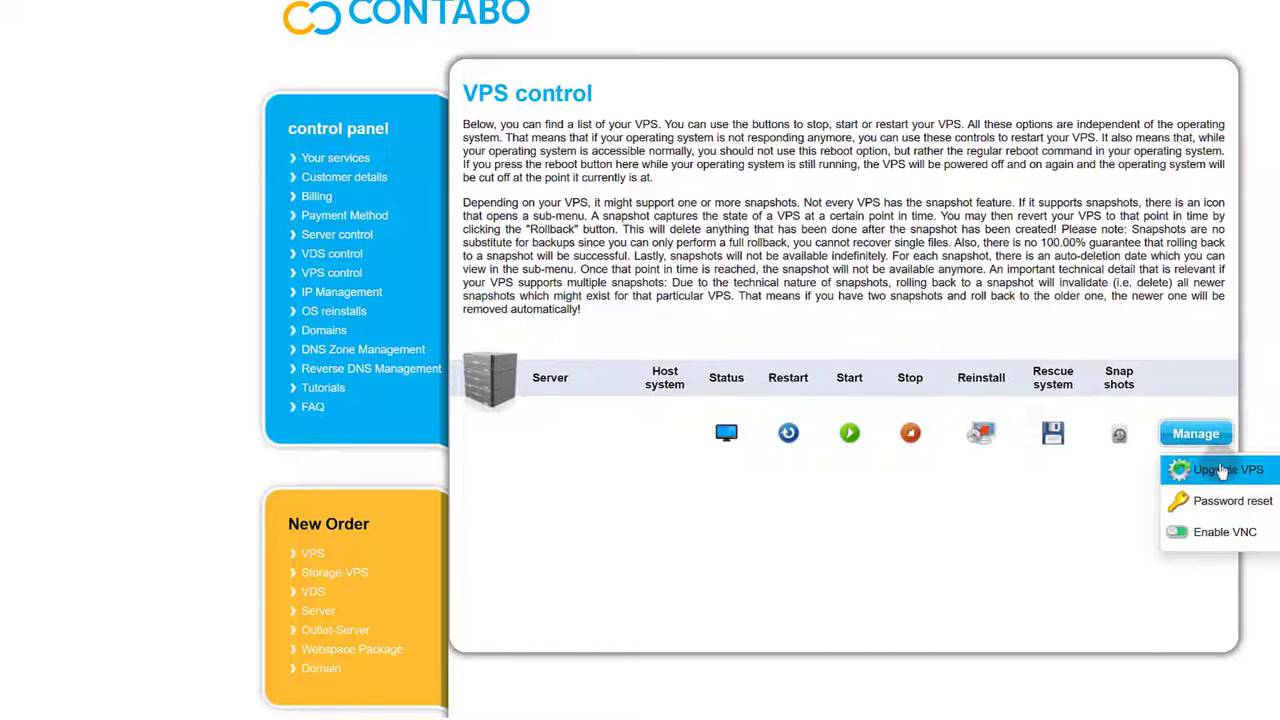
left_click(1205, 503)
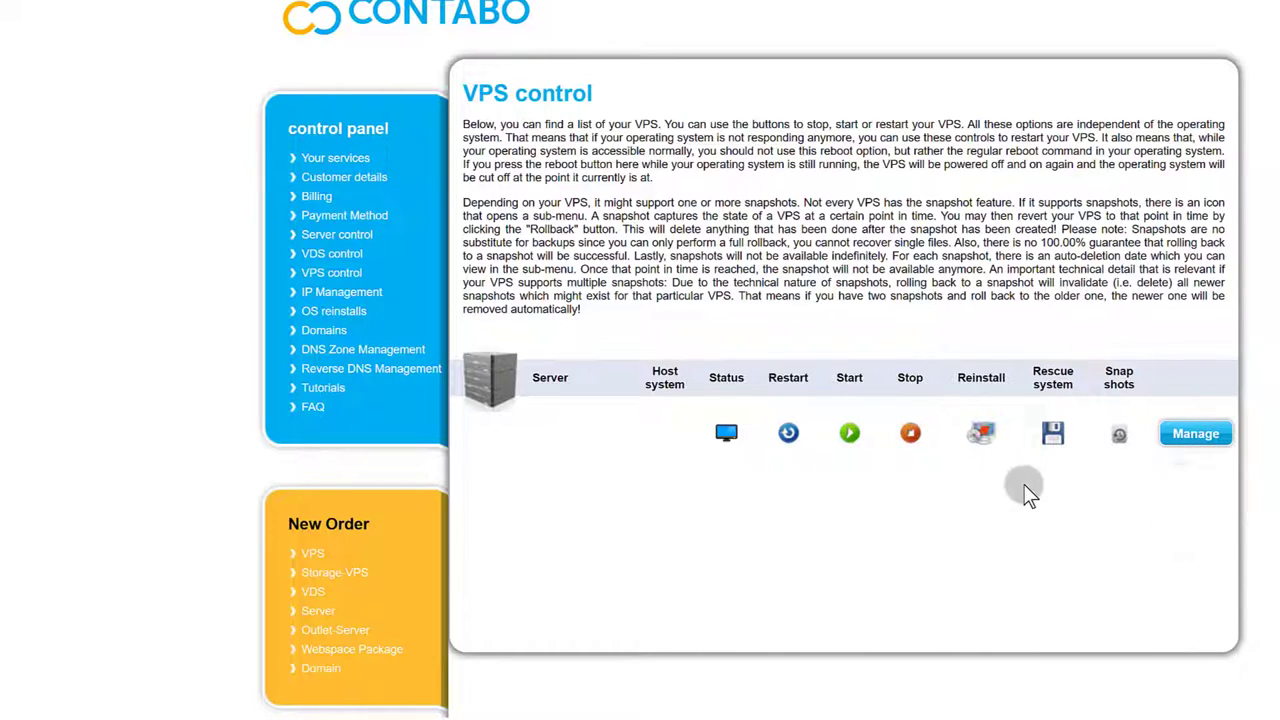
left_click(1170, 437)
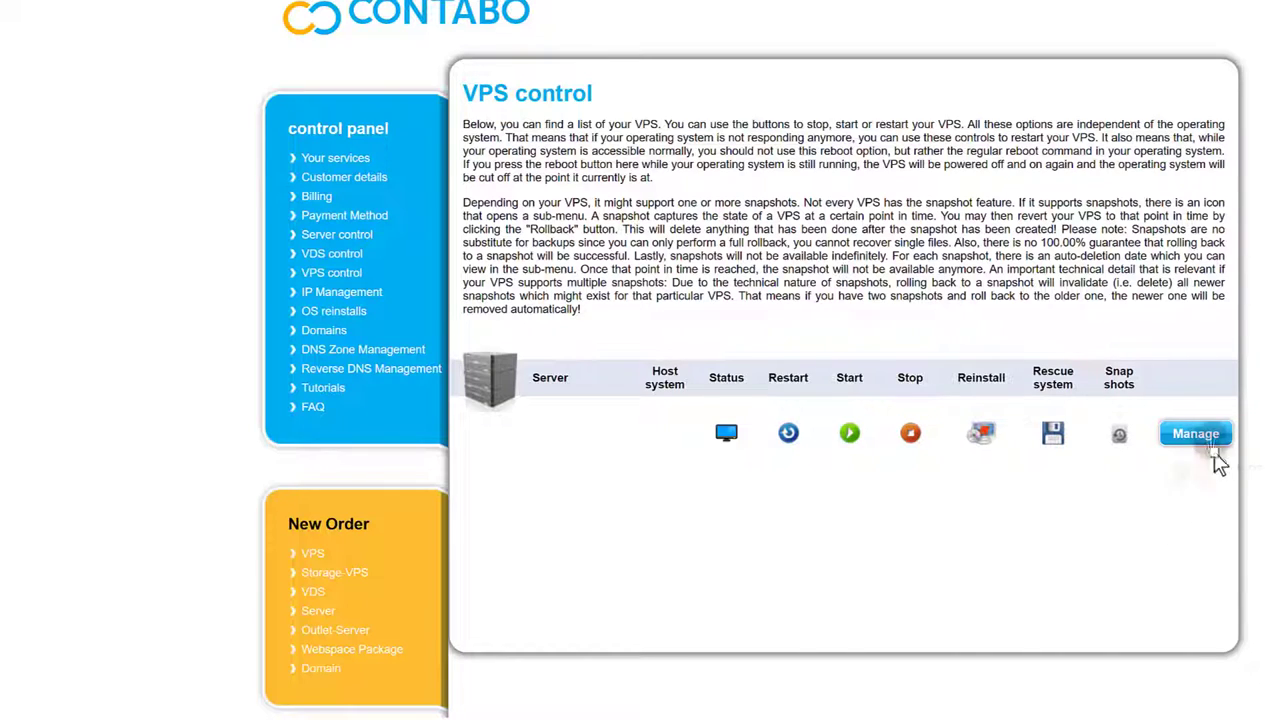
mouse_move(1196, 436)
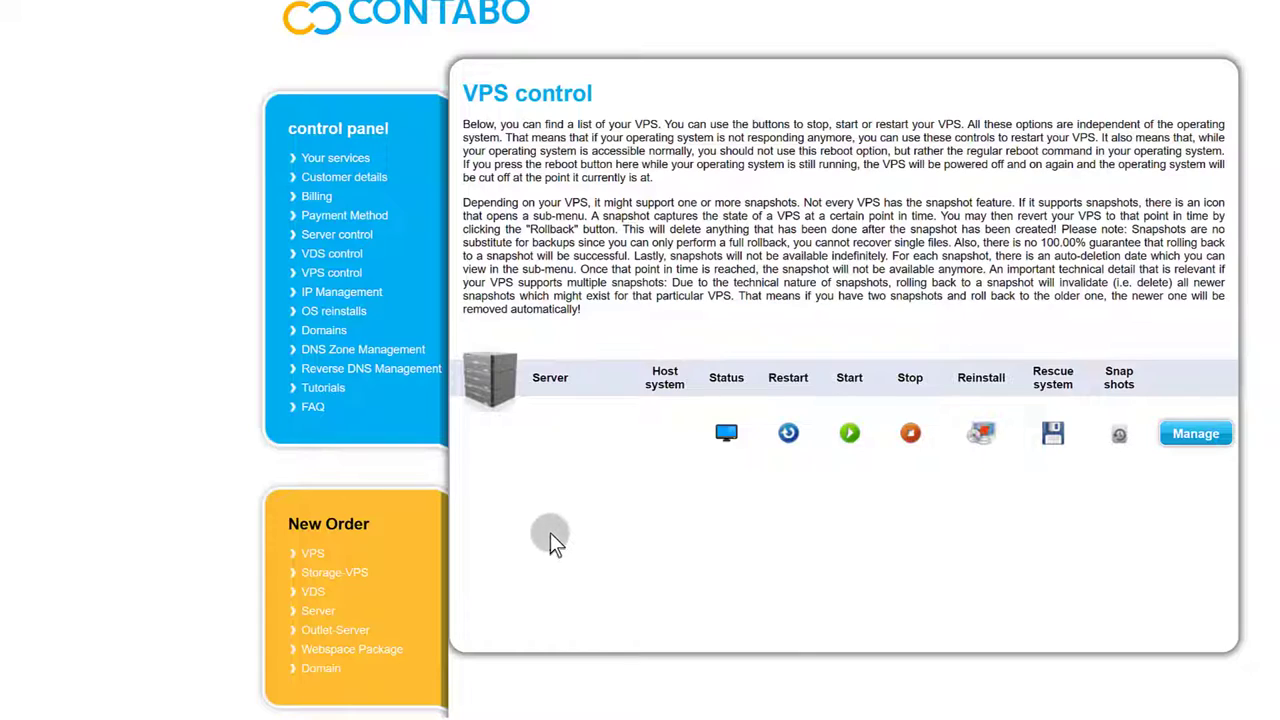
right_click(525, 430)
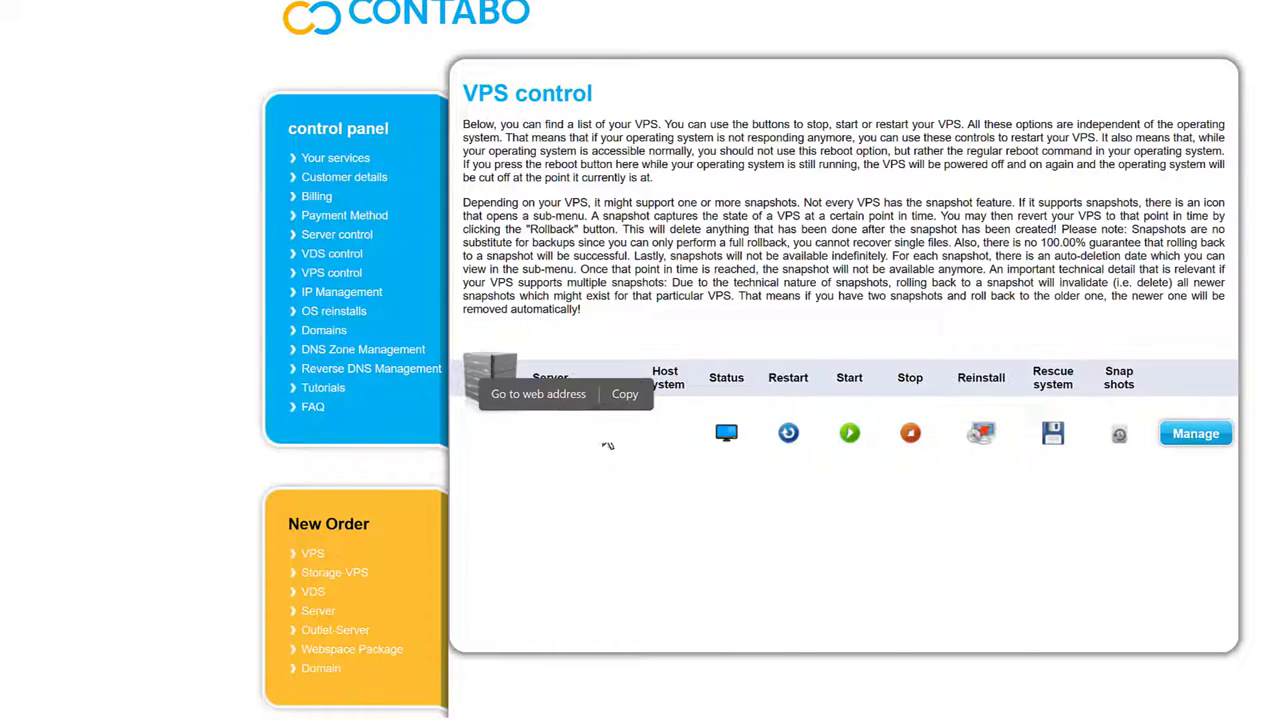
left_click(618, 395)
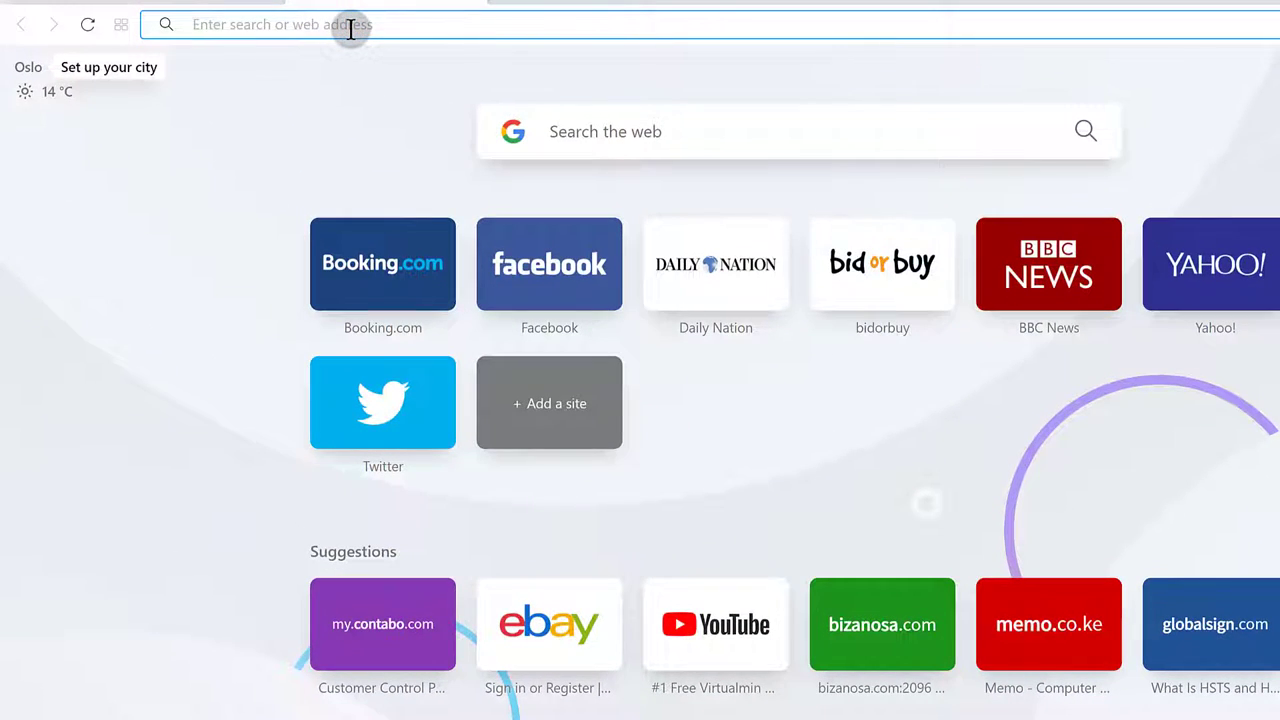
Search the web for "git" and view the download options on the git-scm.com downloads page.
type("git")
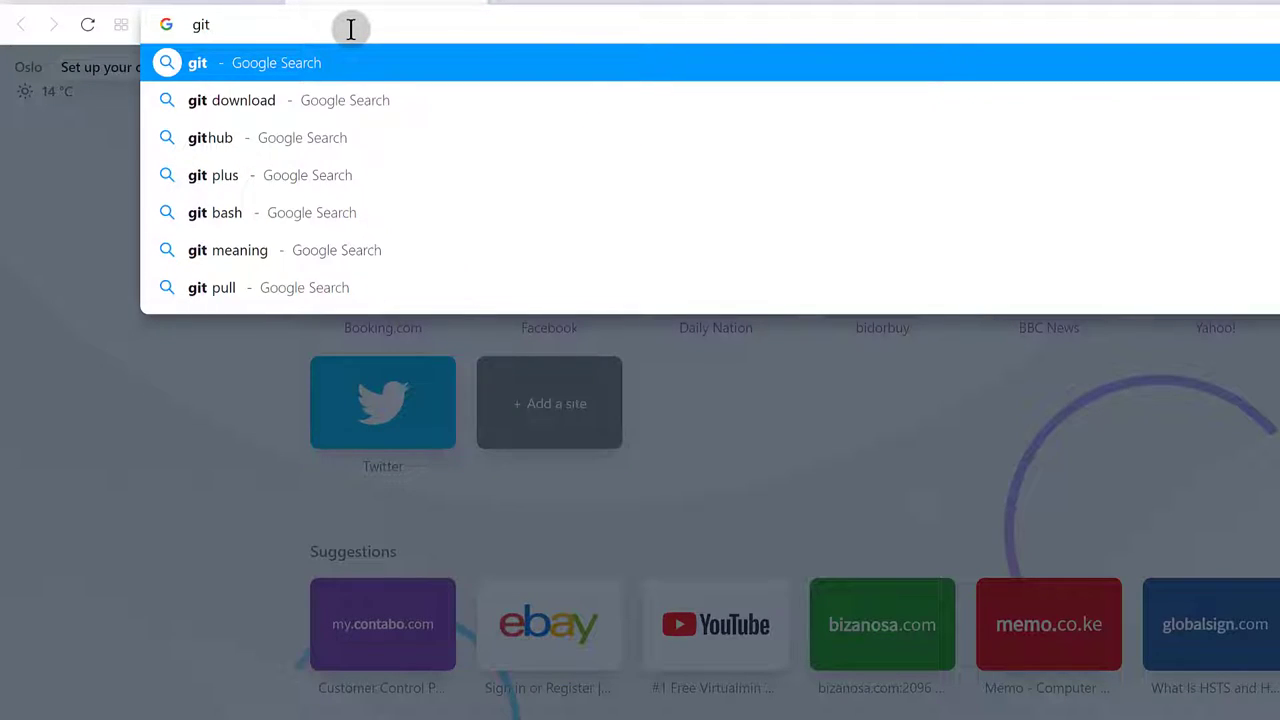
key("Return")
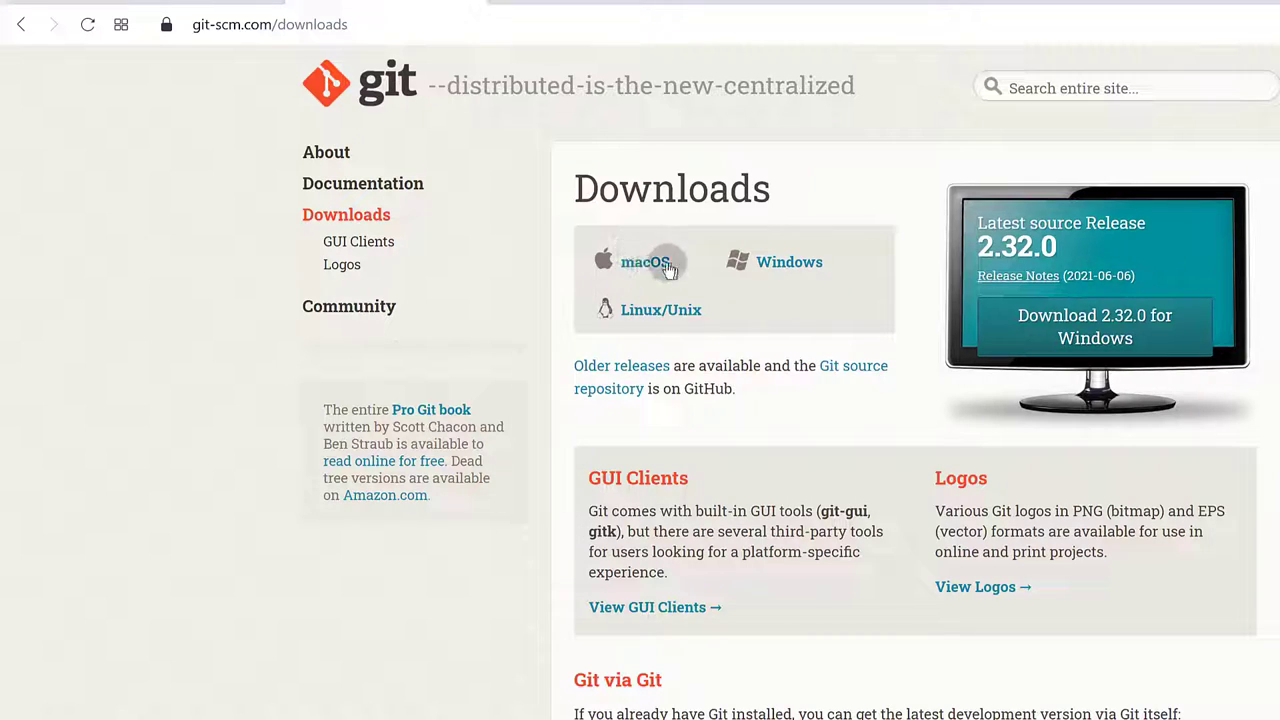
left_click(787, 268)
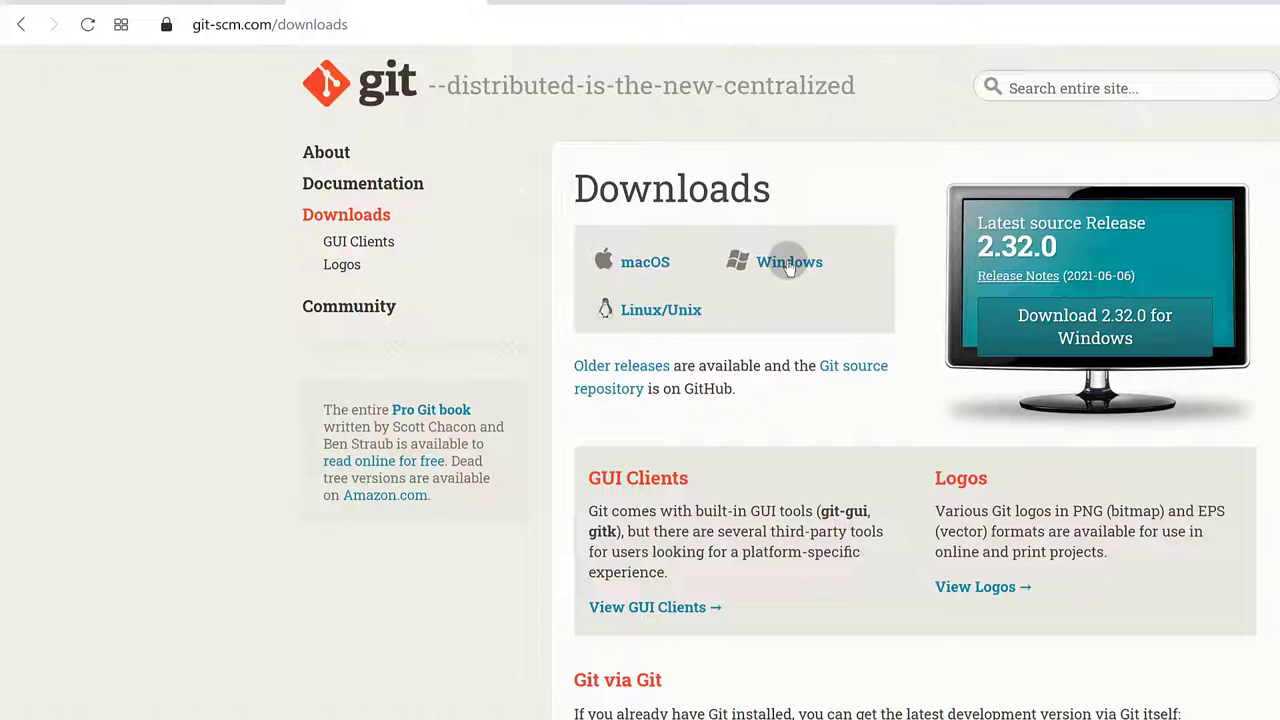
scroll(786, 300, "down", 1)
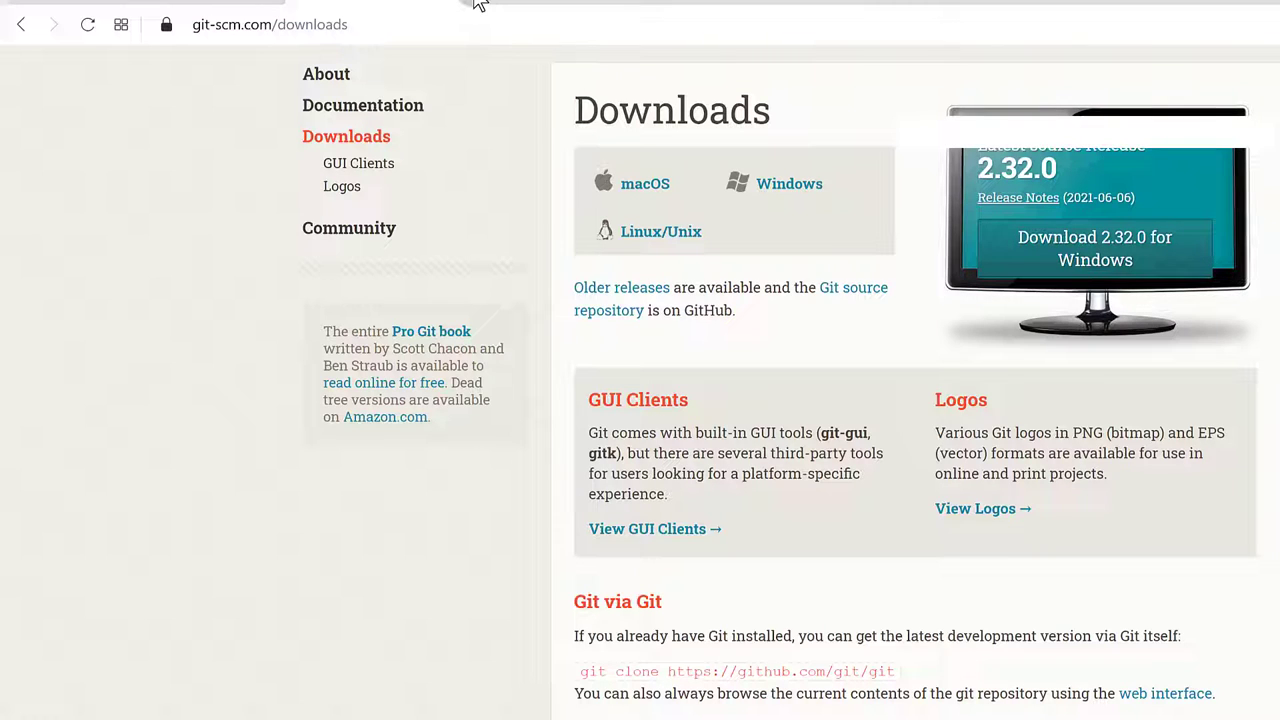
Return to the Contabo VPS control page and copy the server's IP address.
left_click(478, 4)
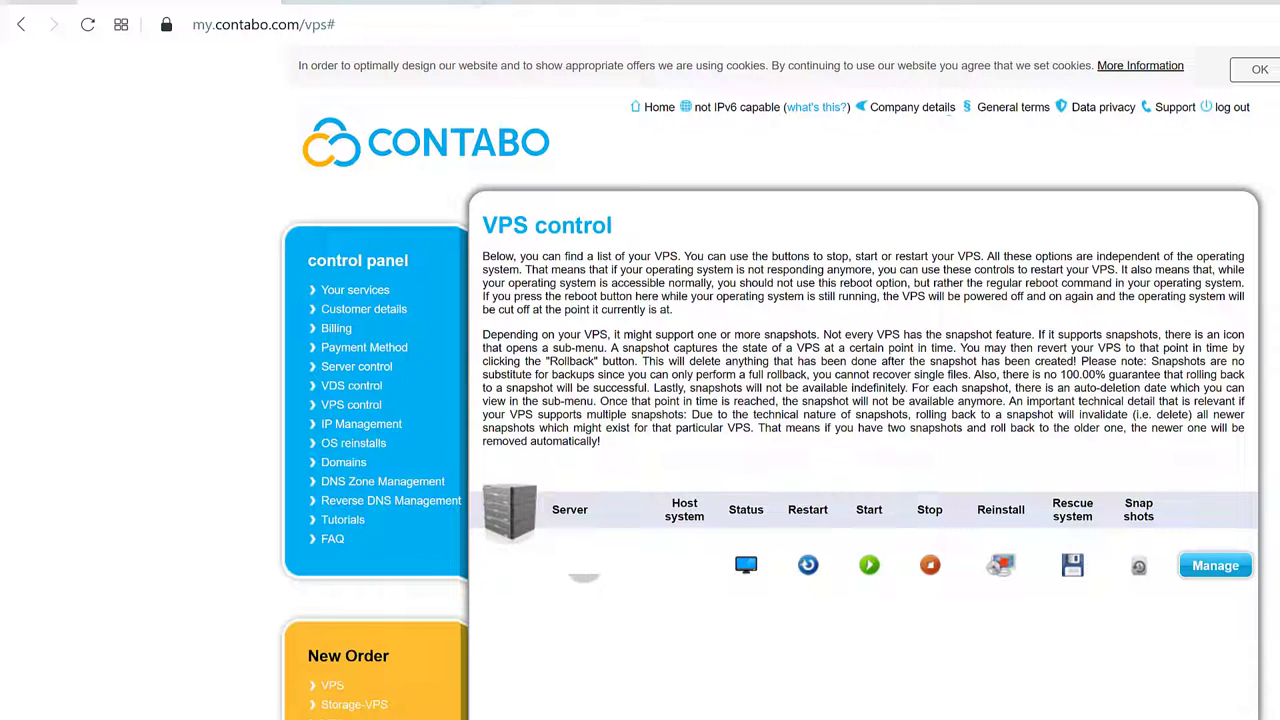
right_click(586, 575)
left_click(651, 643)
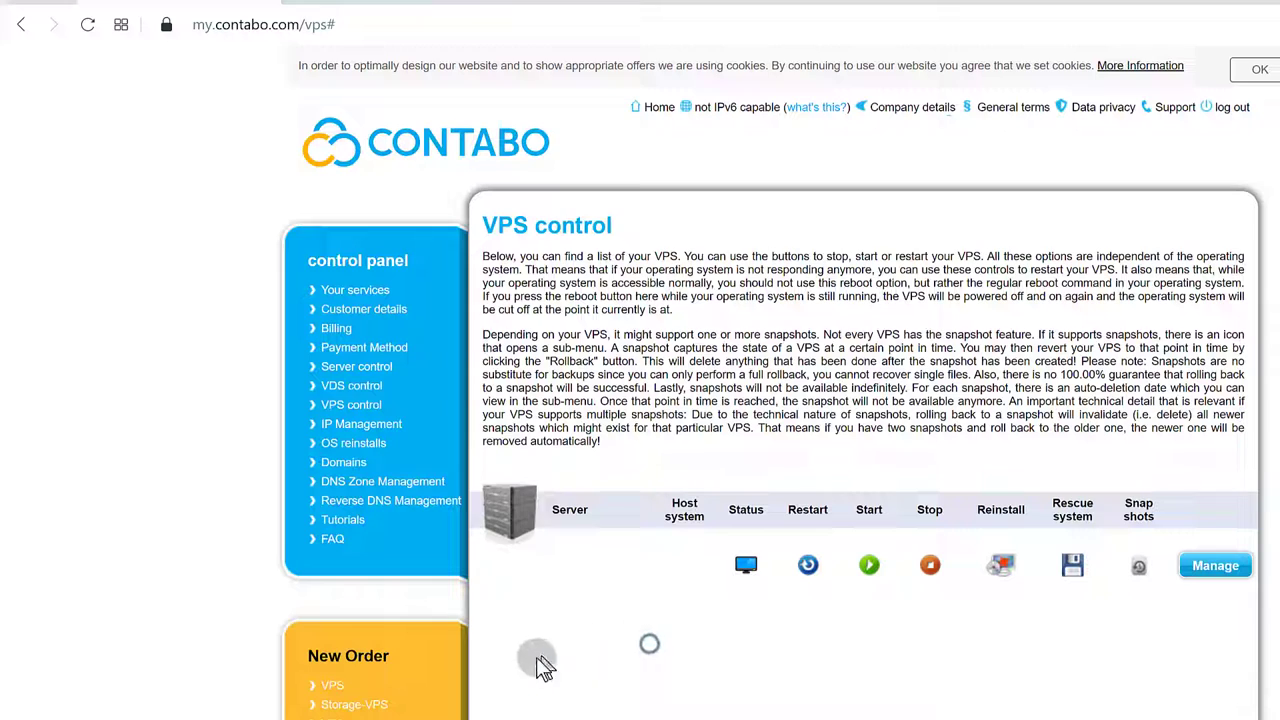
left_click(225, 648)
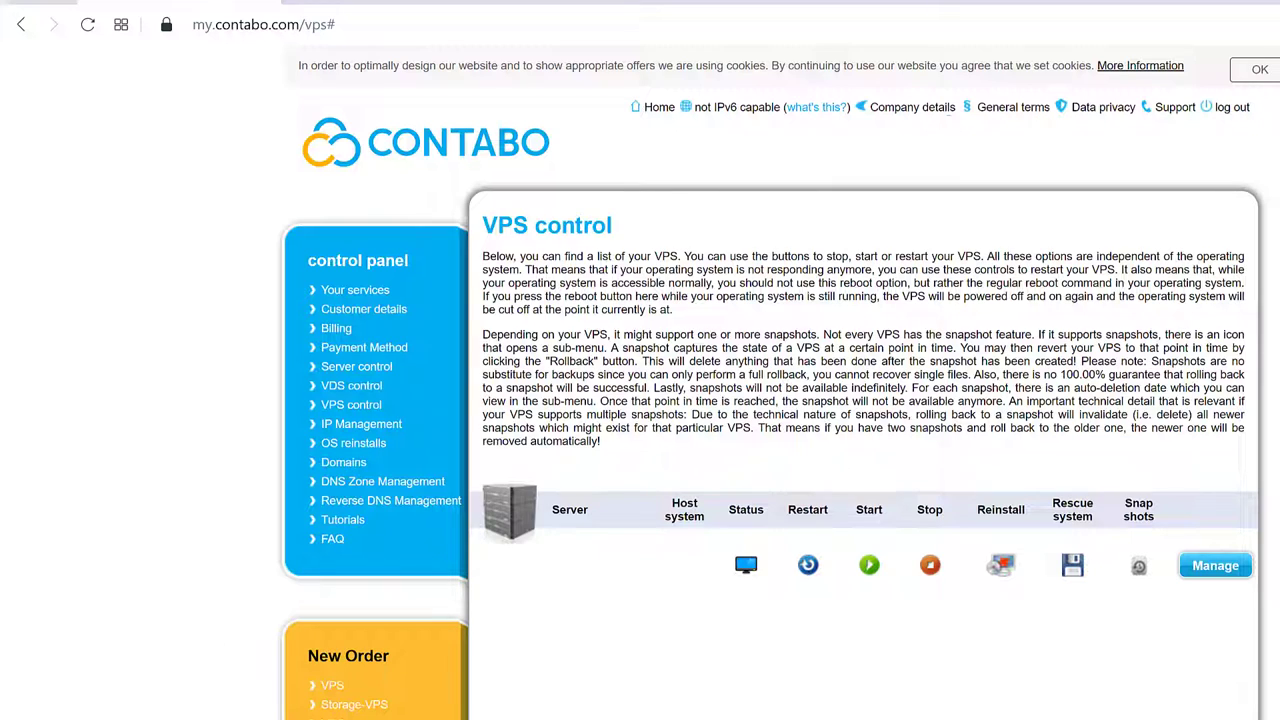
Launch Git Bash and move its terminal window fully into view.
key("super")
key("super")
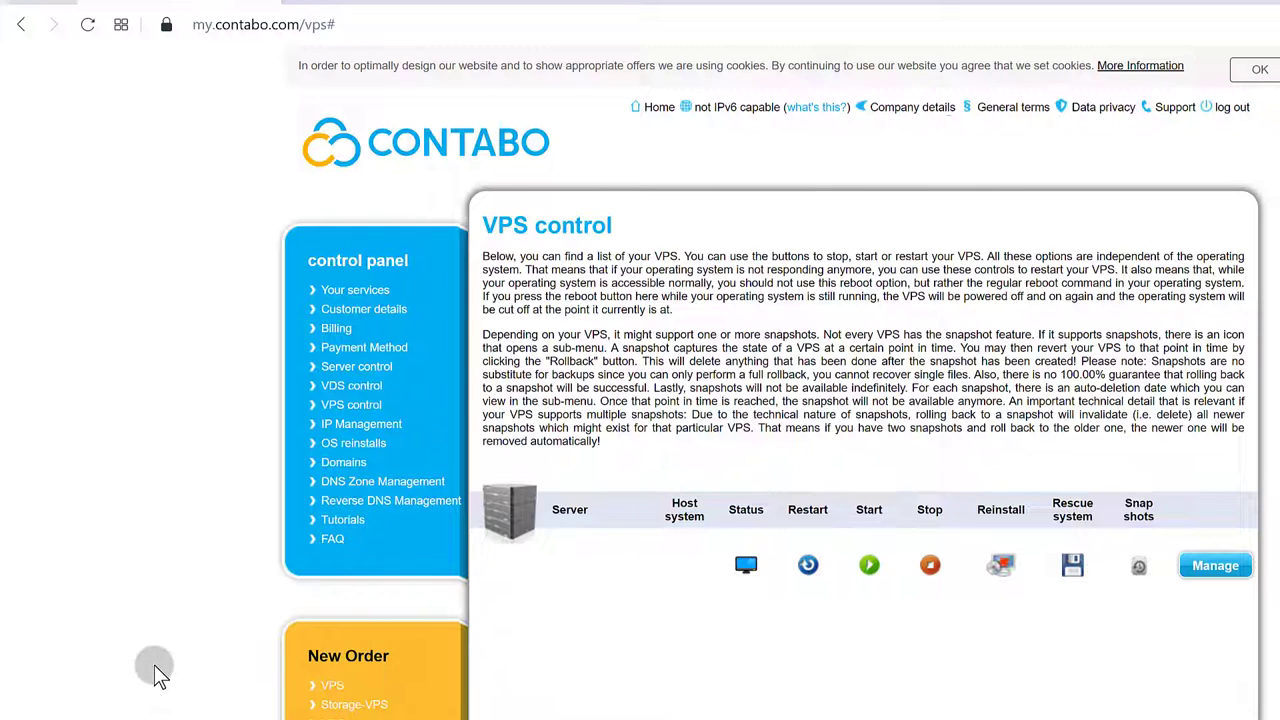
key("super")
type("g")
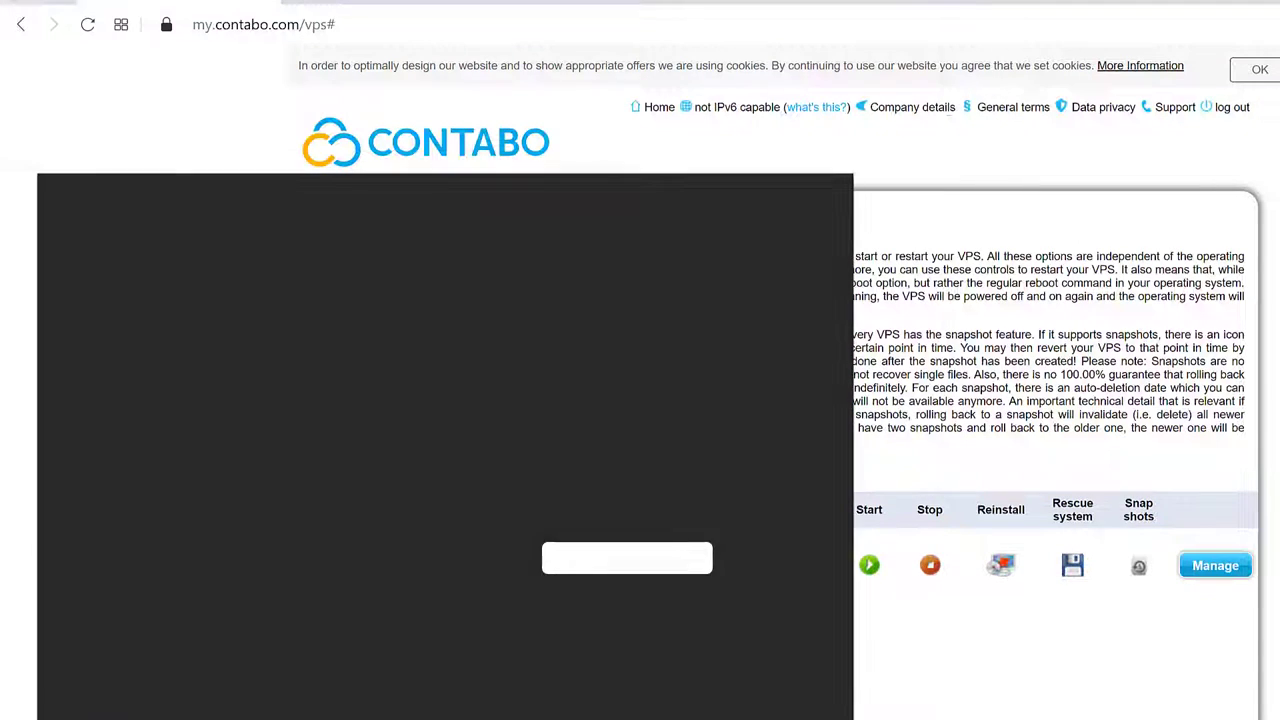
type("it")
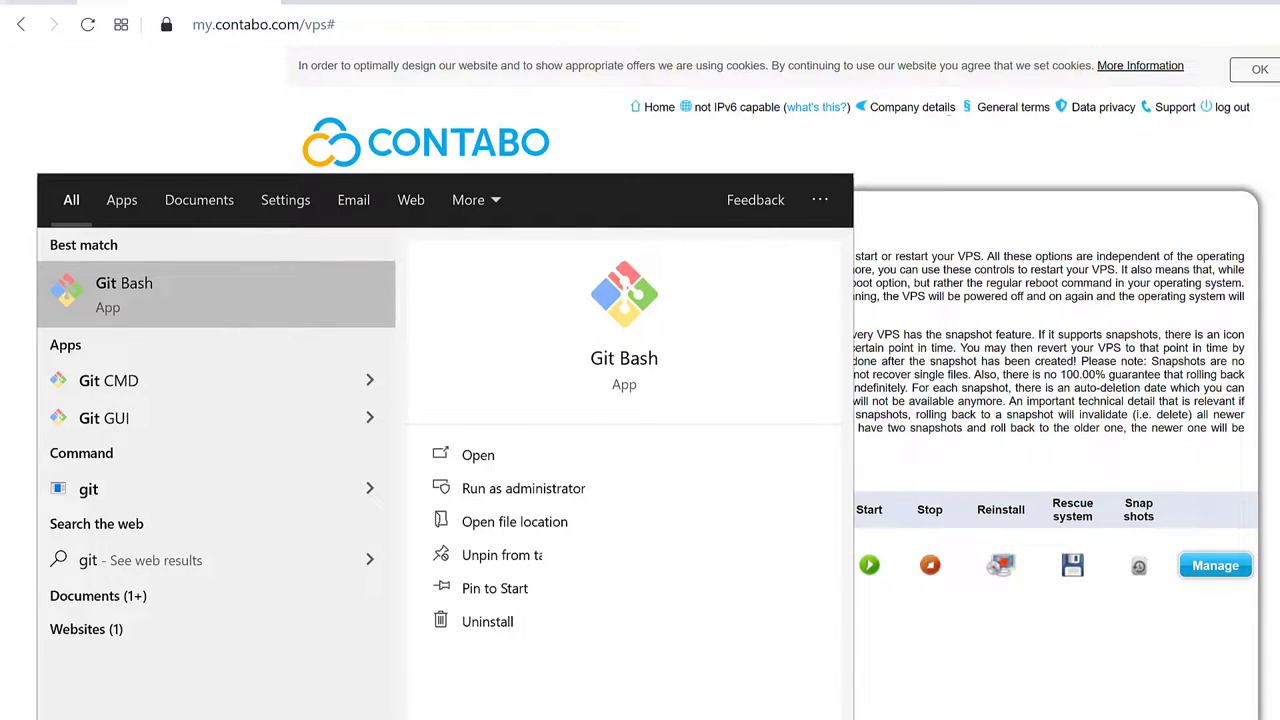
left_click(177, 296)
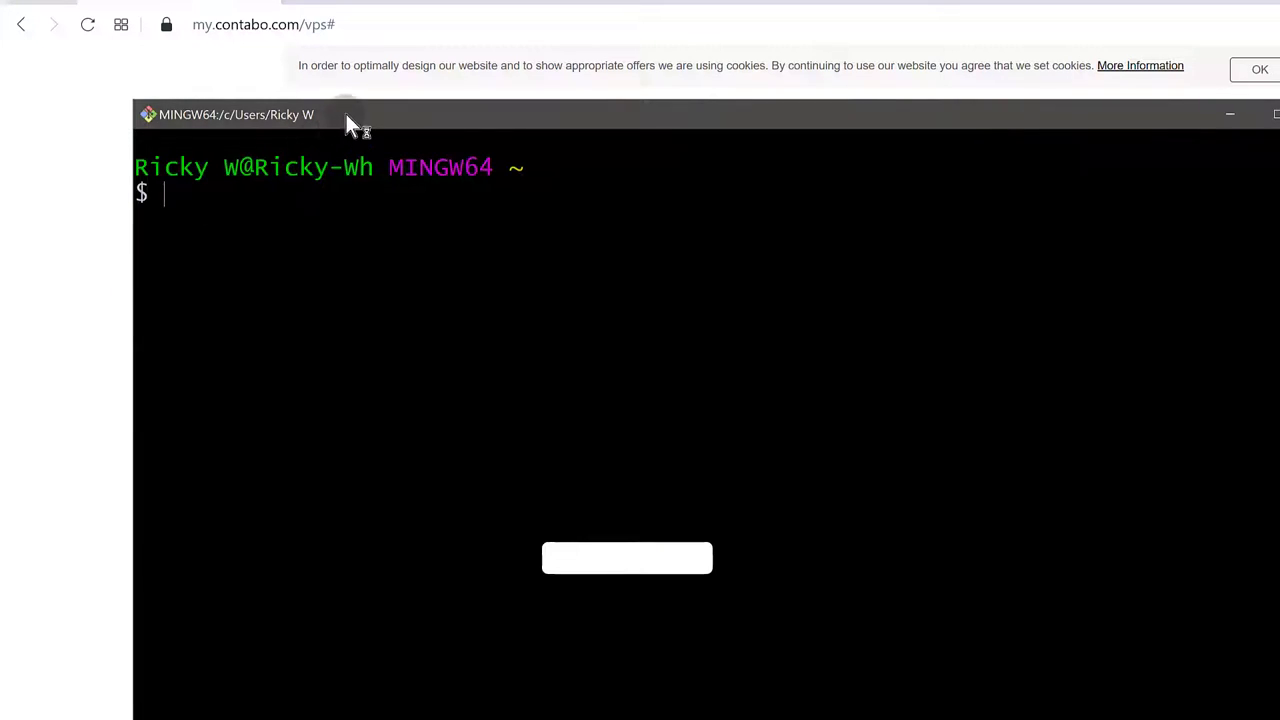
left_click_drag(345, 113, 233, 104)
left_click(177, 198)
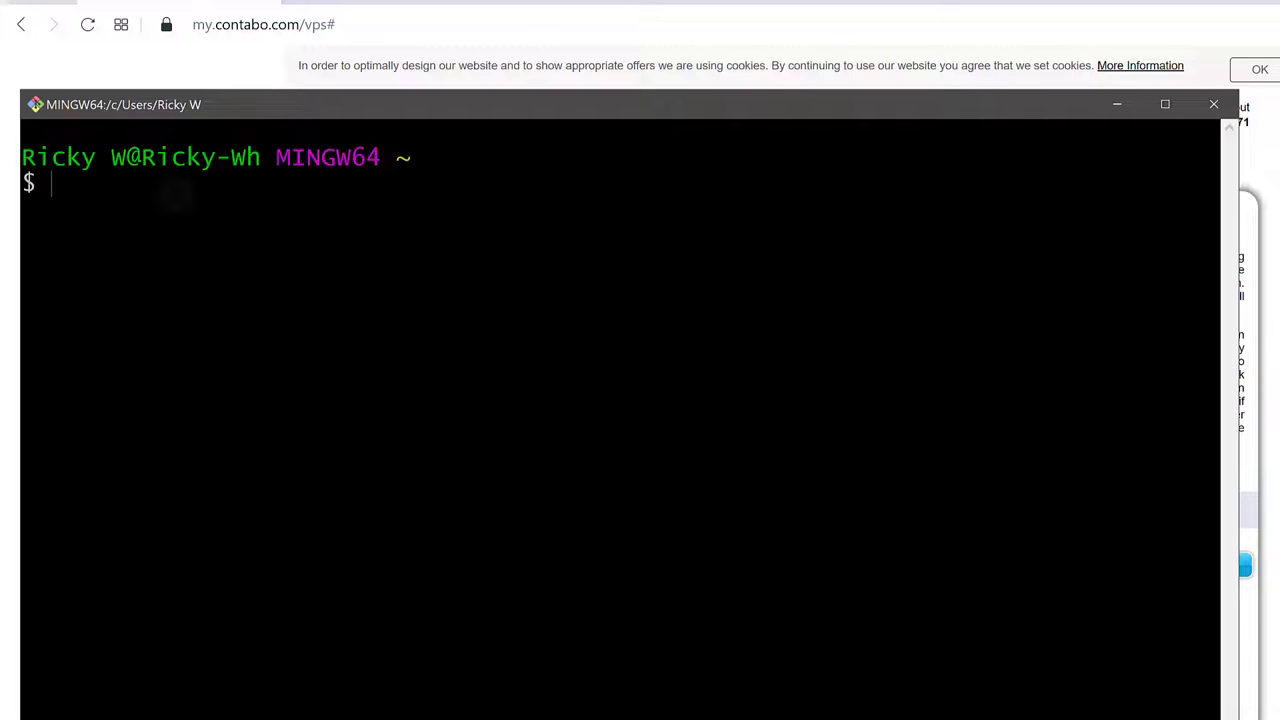
Try to connect to the VPS over SSH as root using the copied server IP address, and close the terminal.
type("ssh r")
type("ot@")
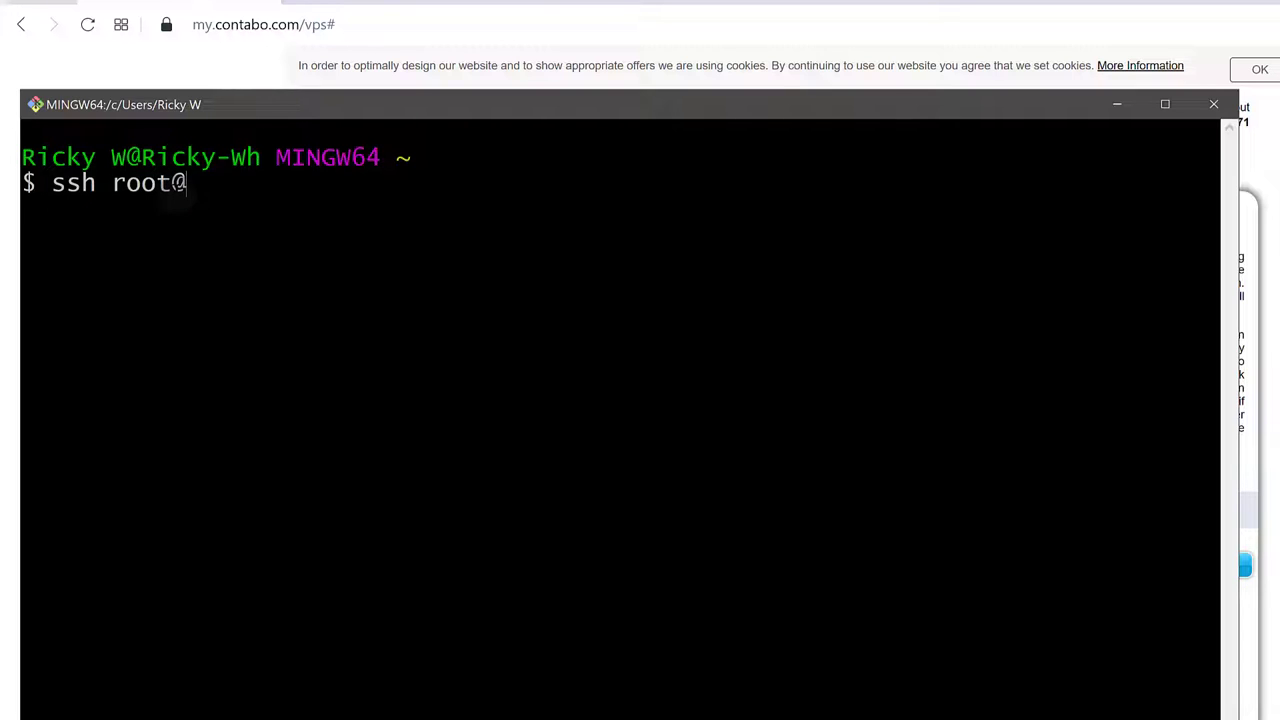
right_click(200, 190)
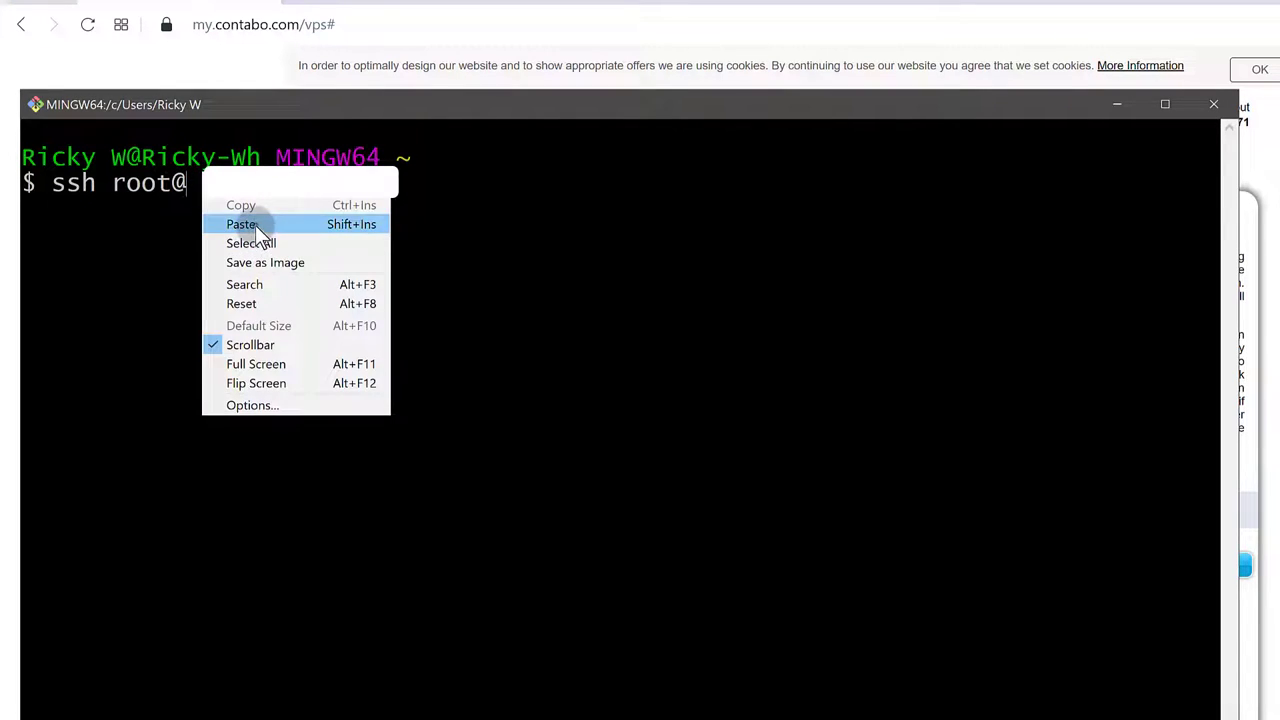
left_click(251, 222)
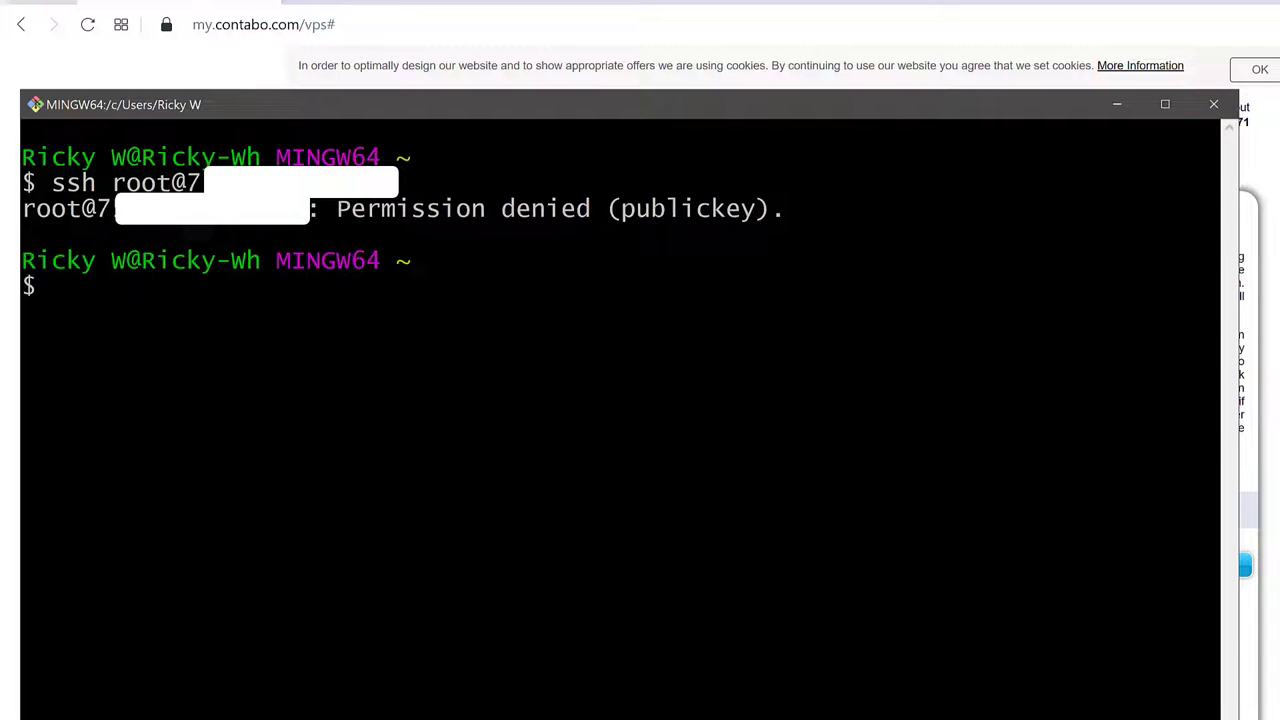
left_click_drag(34, 183, 300, 183)
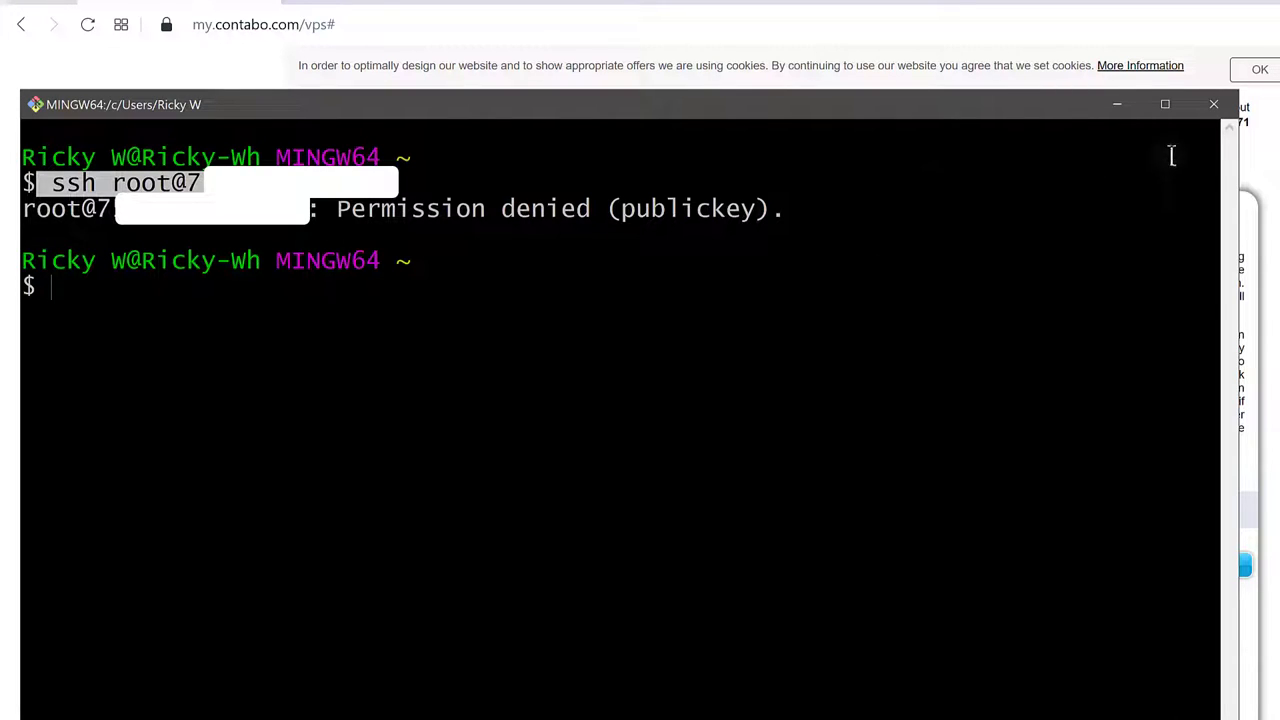
left_click(1215, 105)
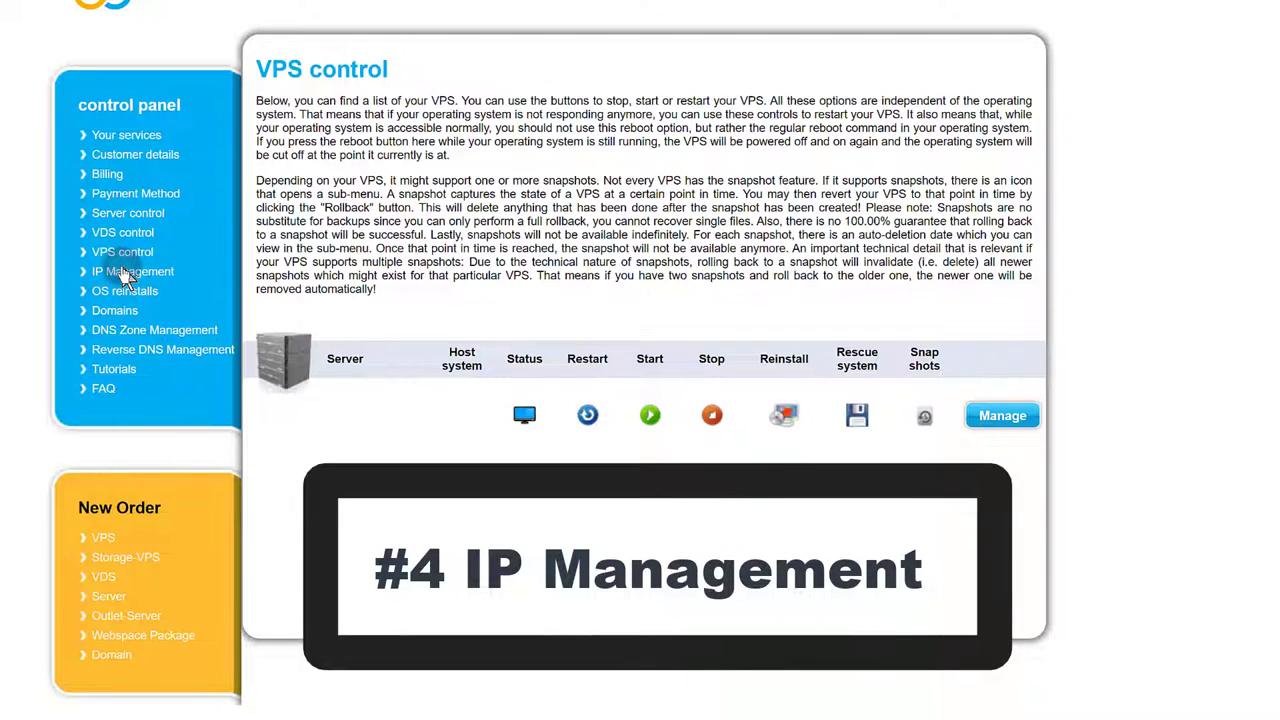
View the IP Management page and the OS reinstalls overview in the Contabo control panel.
left_click(124, 272)
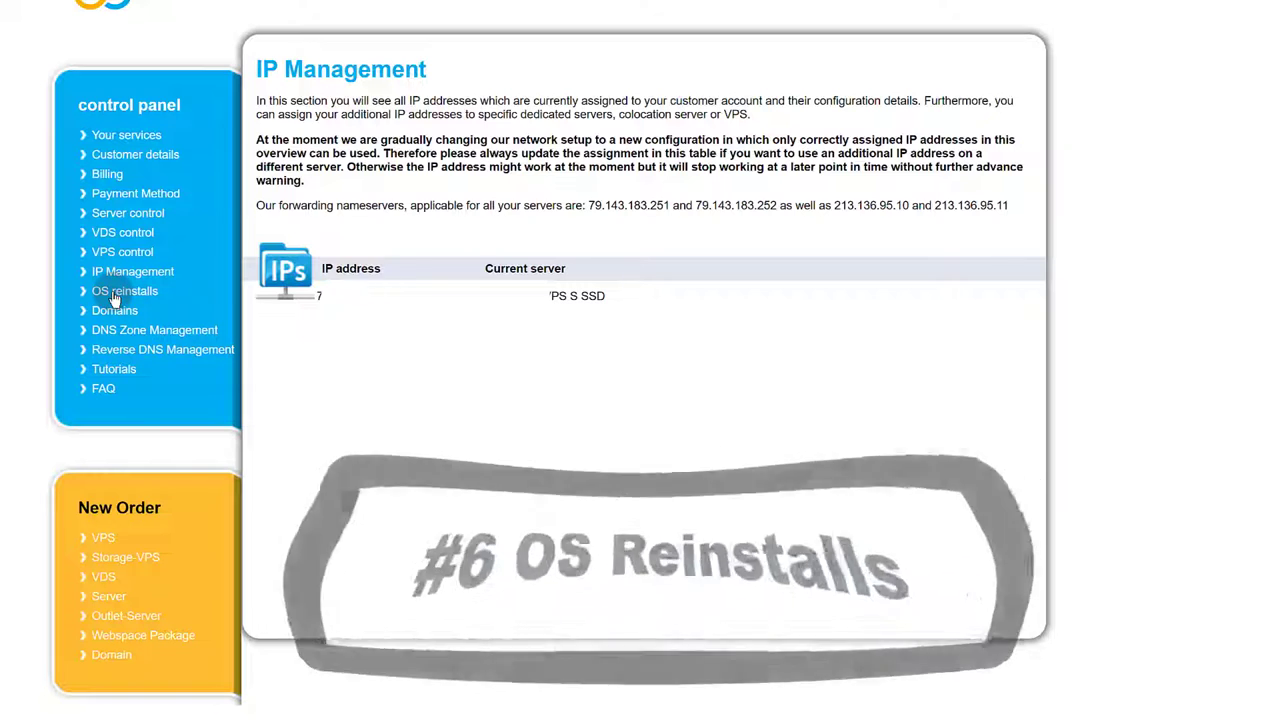
left_click(113, 295)
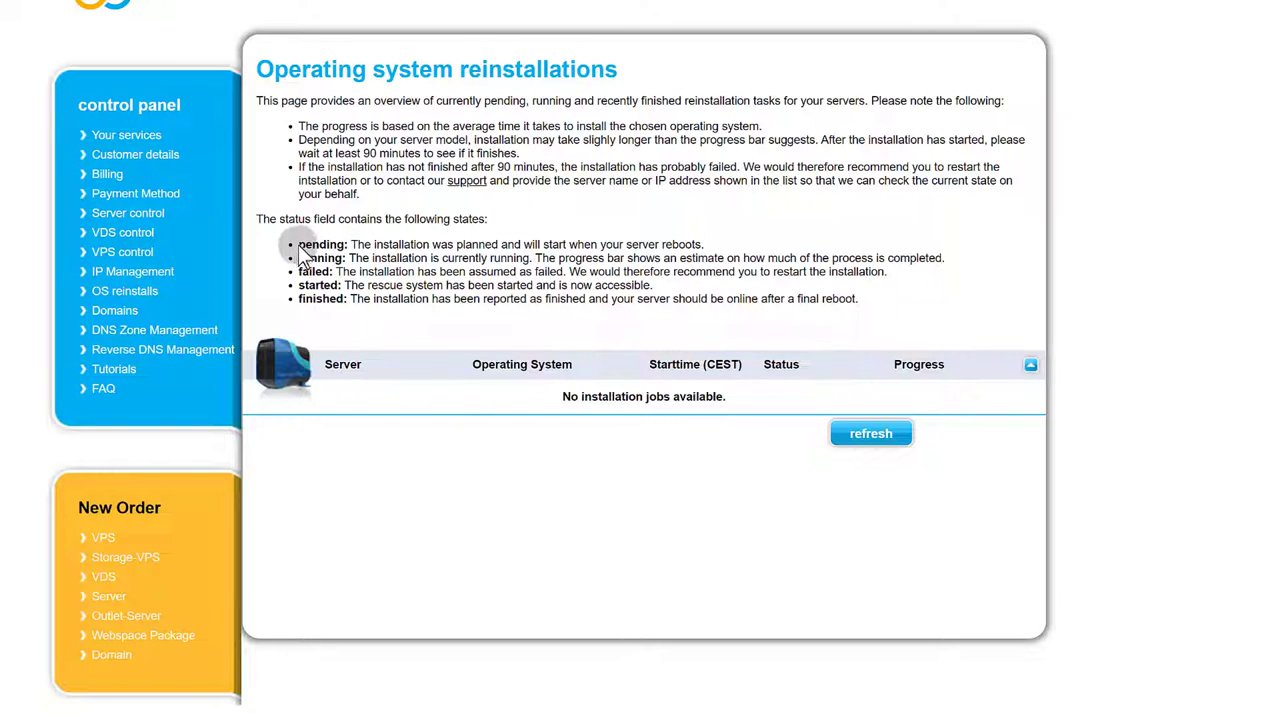
Review the OS reinstallation status descriptions, and view the Domains page with the domain extensions offered for registration.
left_click_drag(300, 246, 350, 317)
left_click(351, 319)
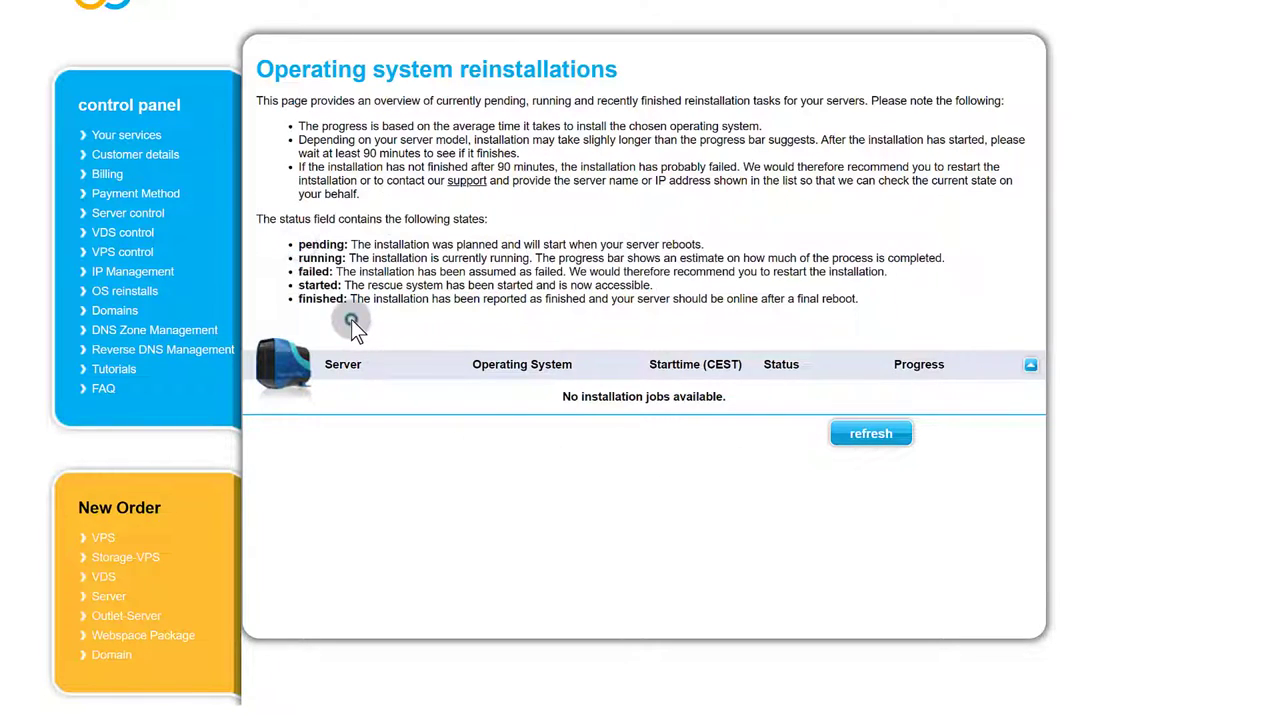
left_click(101, 314)
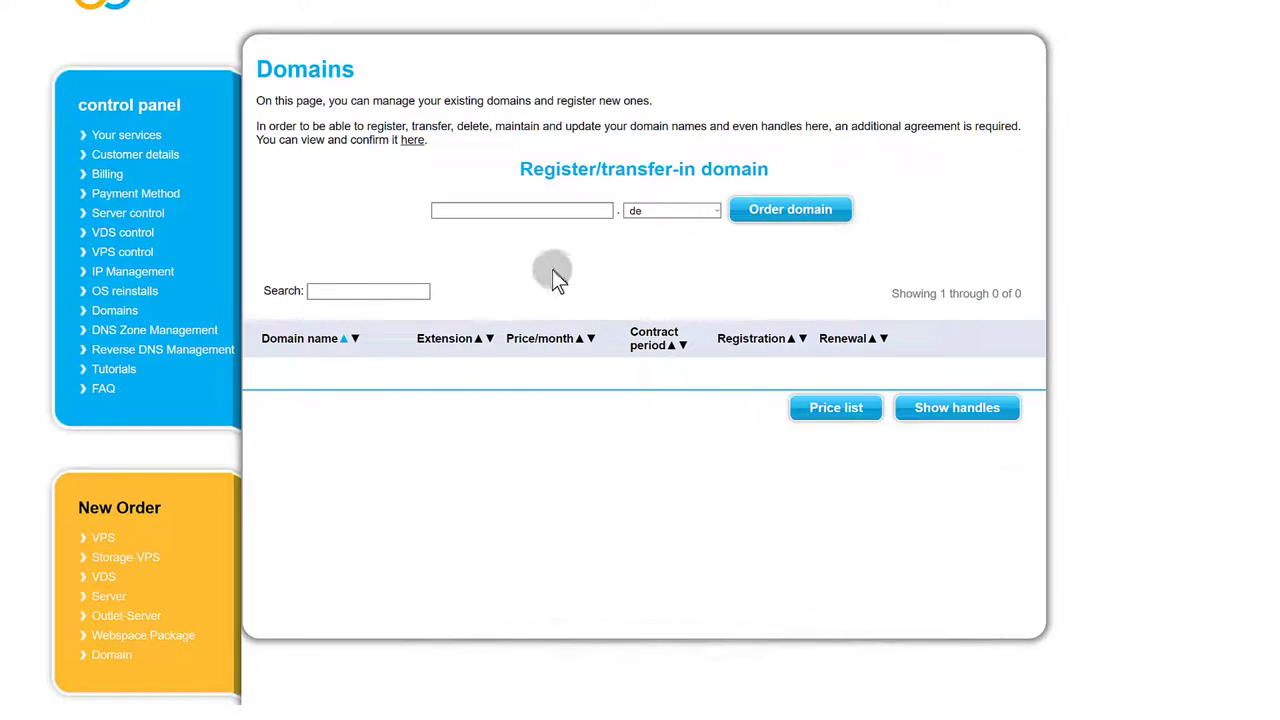
left_click(701, 208)
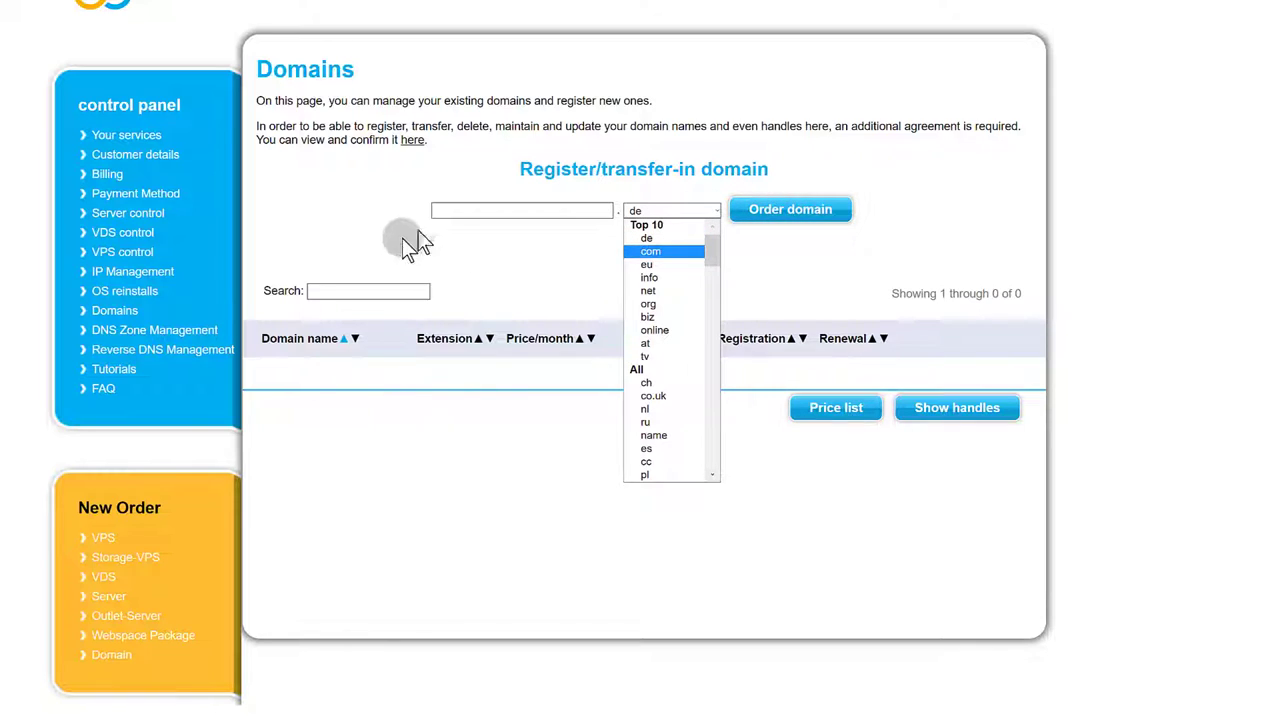
left_click(448, 208)
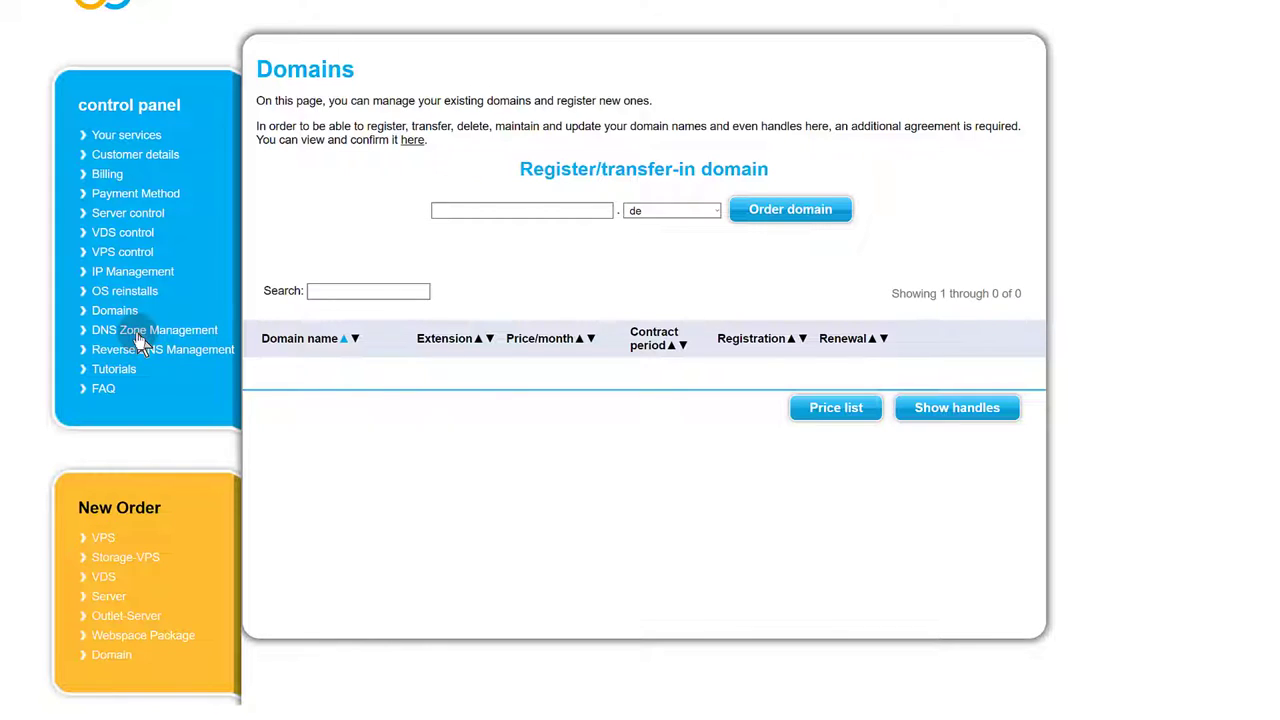
View the DNS Zone Management page, and examine the server's PTR record on the Reverse DNS Management page.
left_click(139, 334)
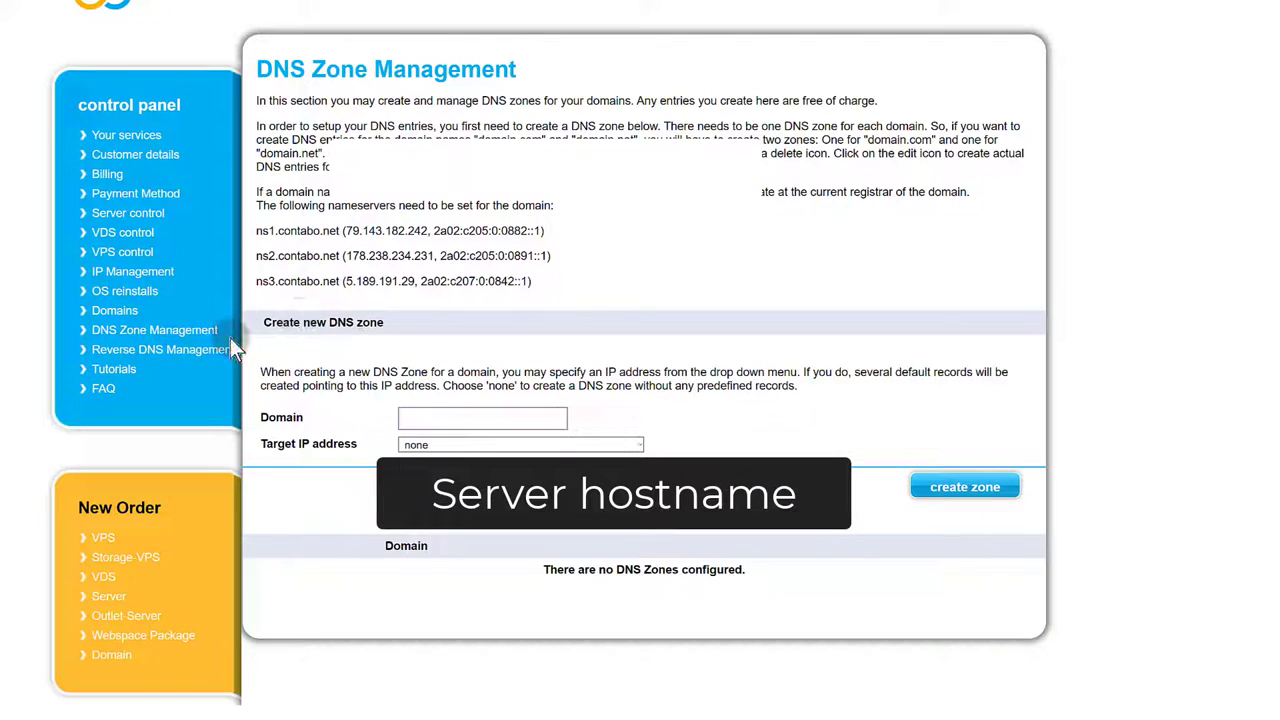
left_click(148, 352)
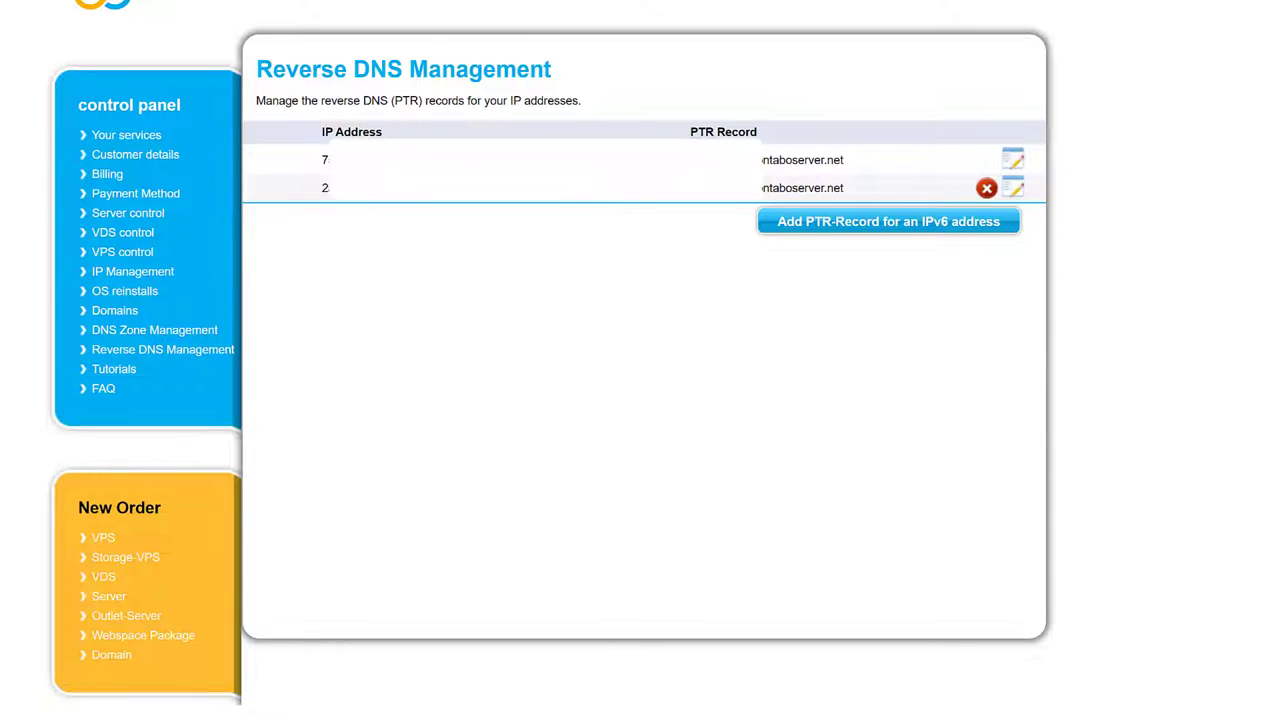
left_click_drag(760, 160, 851, 166)
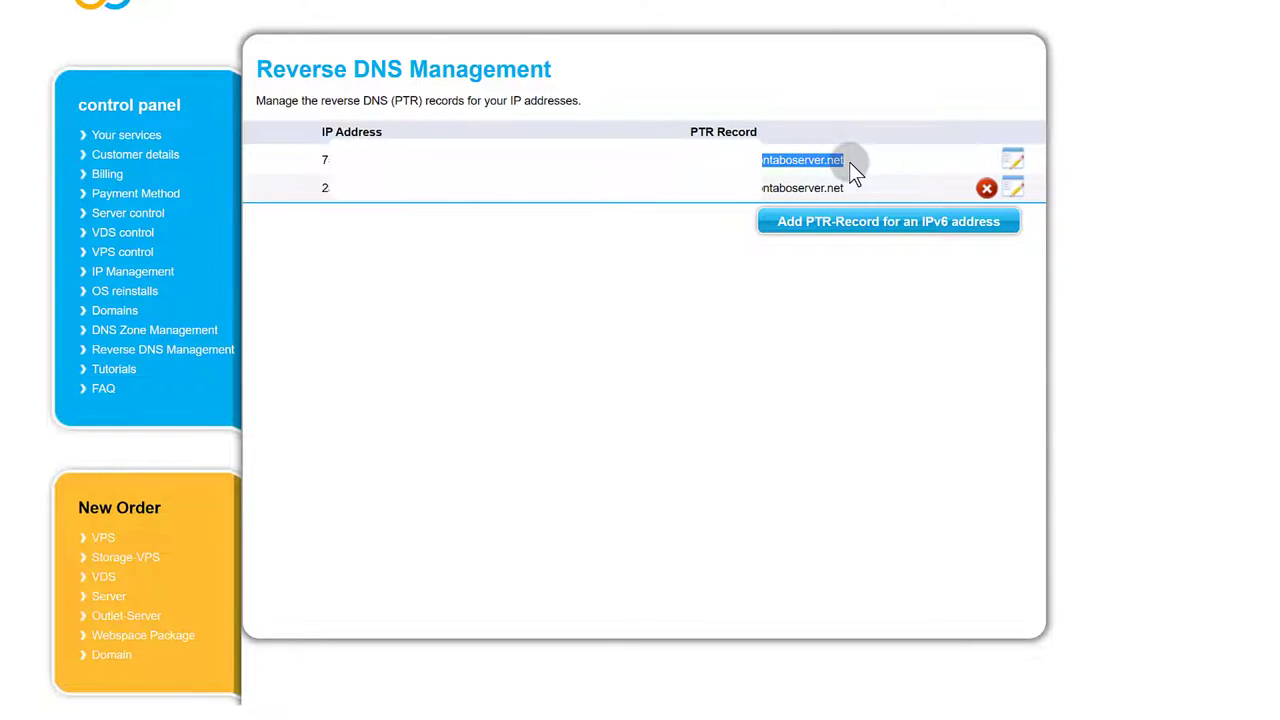
left_click(631, 236)
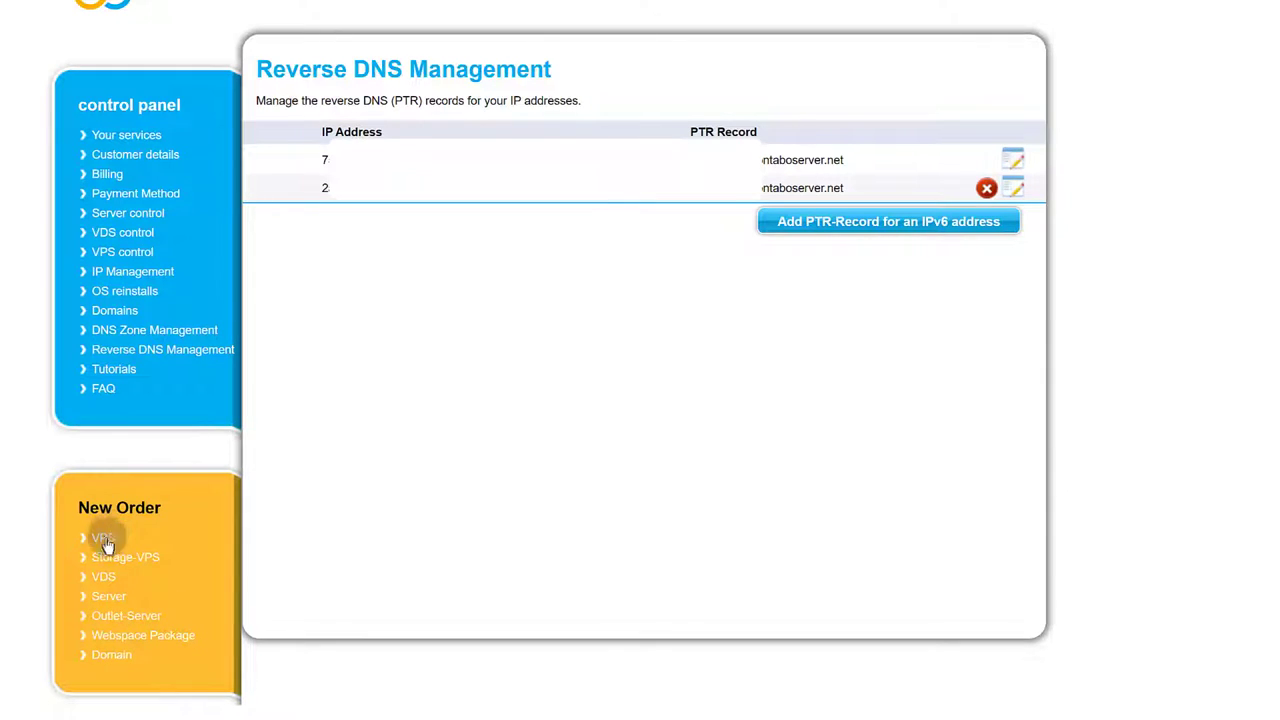
Open the Webspace Package order page from the control panel and compare the prices and features of the web hosting packages.
left_click(110, 638)
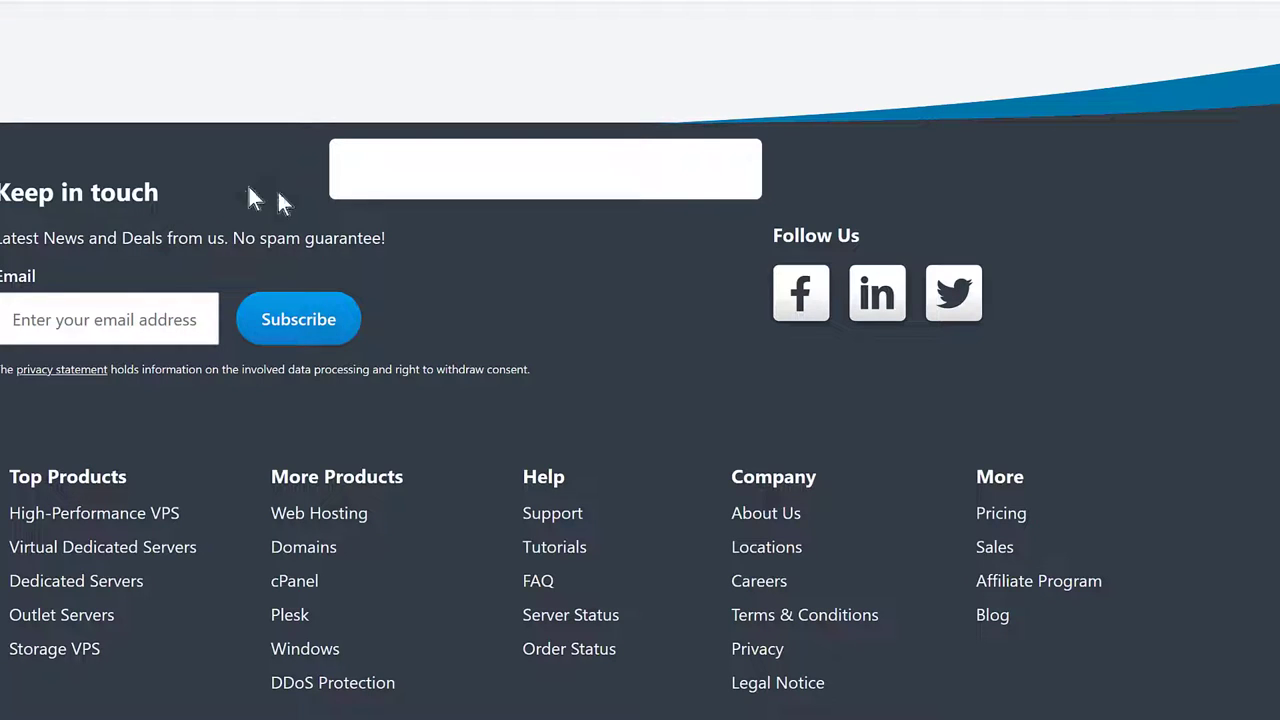
scroll(260, 279, "down", 3)
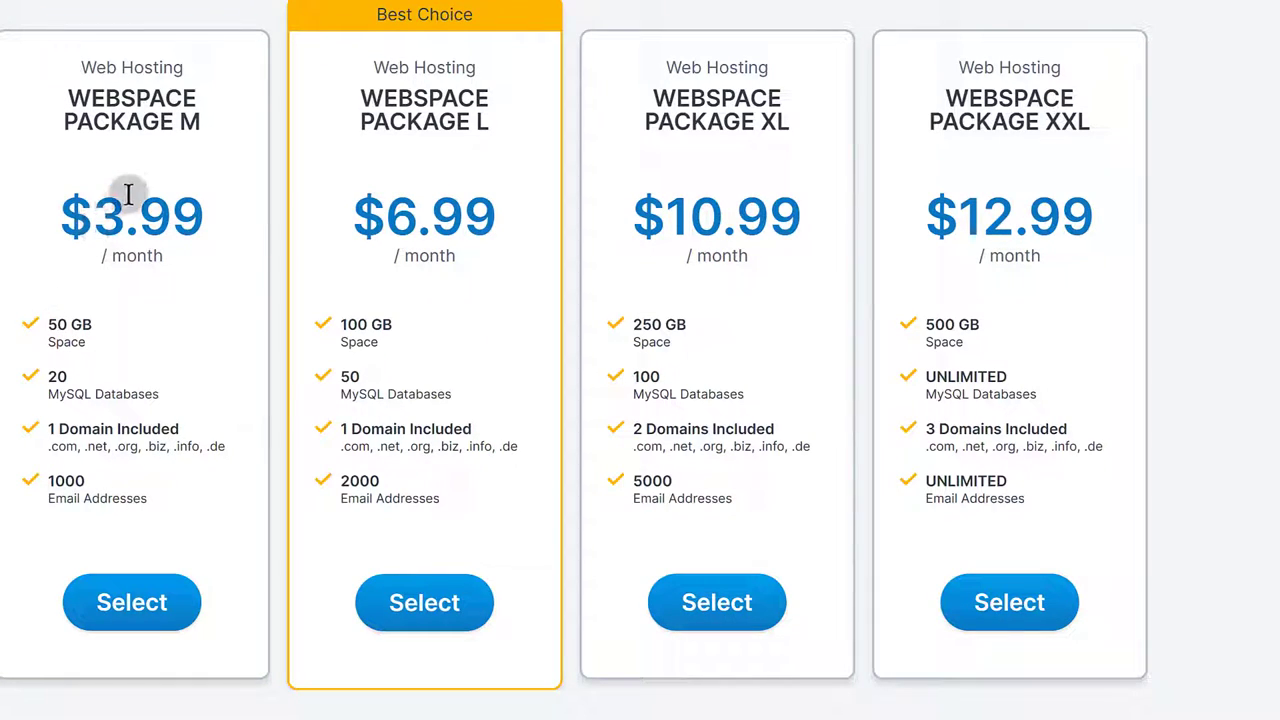
scroll(72, 395, "down", 2)
scroll(123, 449, "up", 1)
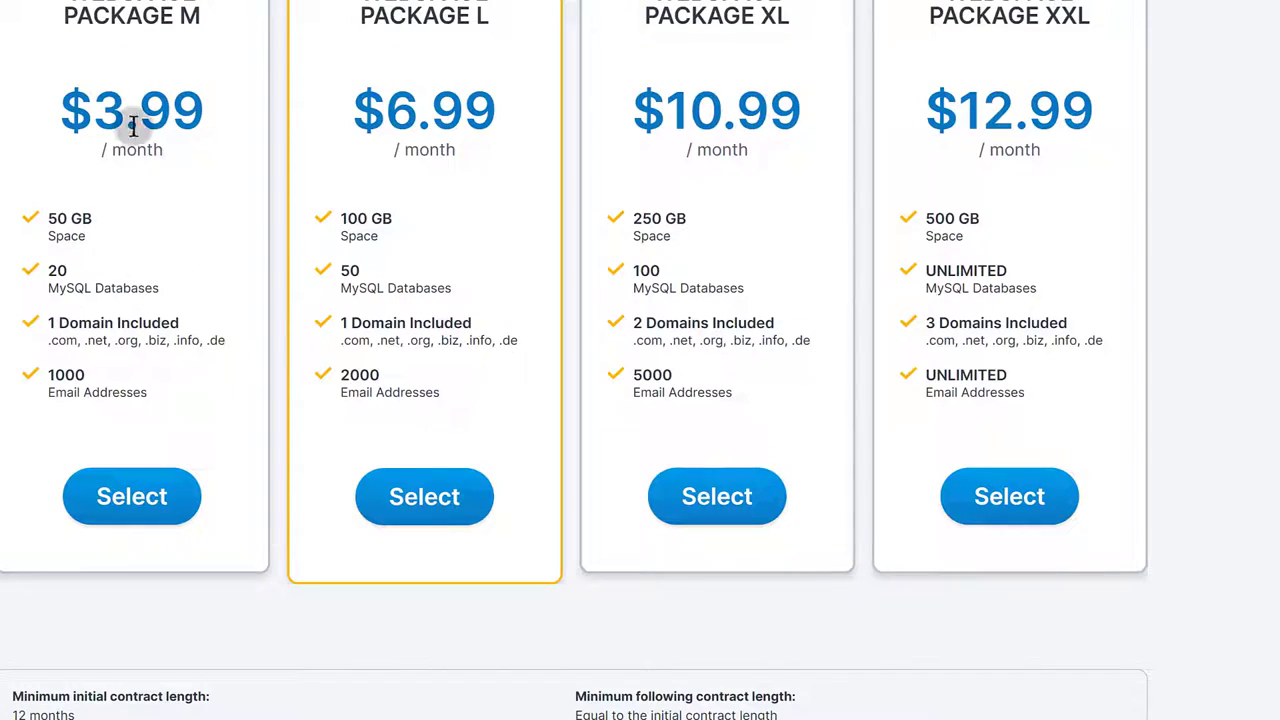
scroll(423, 380, "up", 1)
scroll(423, 383, "down", 1)
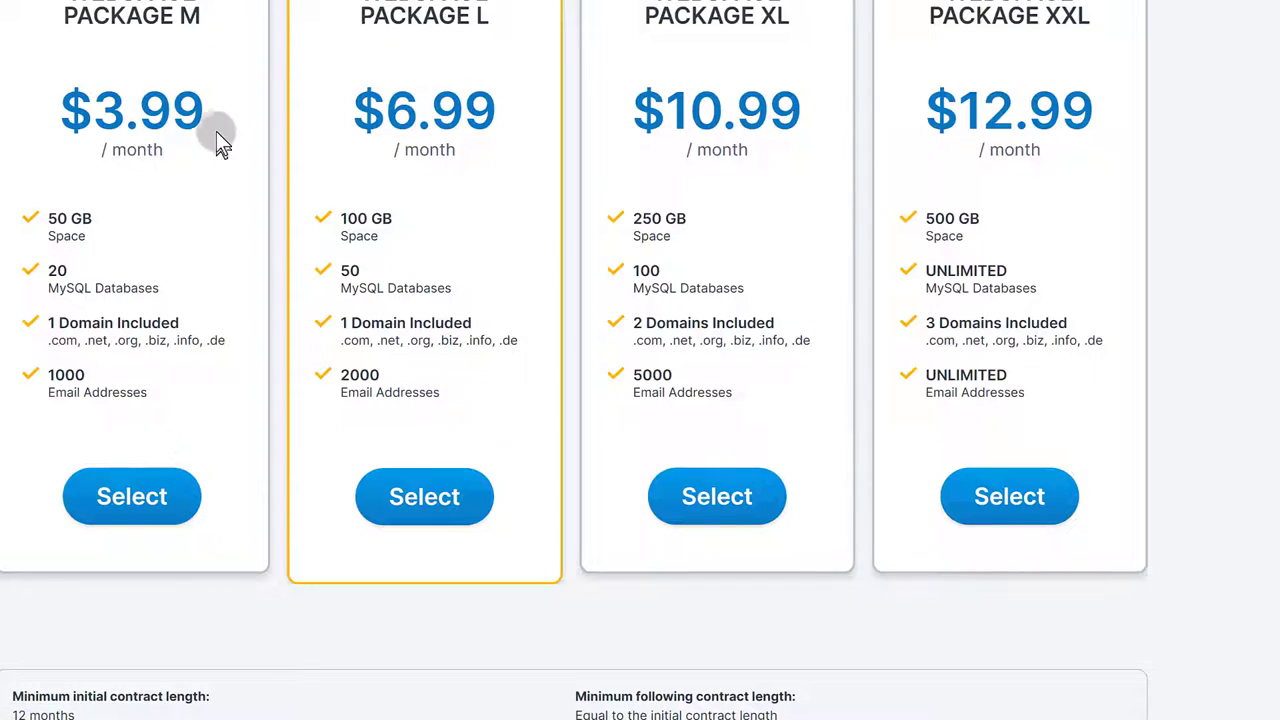
scroll(214, 134, "up", 4)
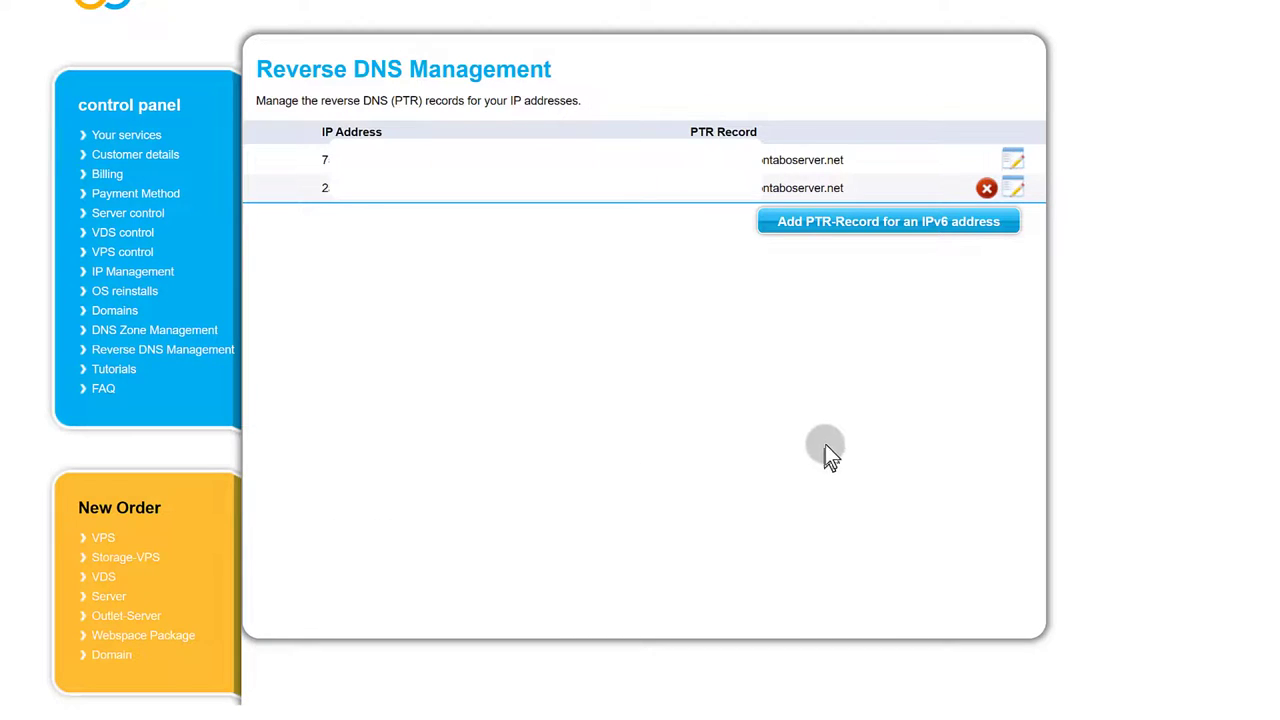
Open the FAQ page from the control panel, browse its general questions, and show the website's Help options.
left_click(105, 389)
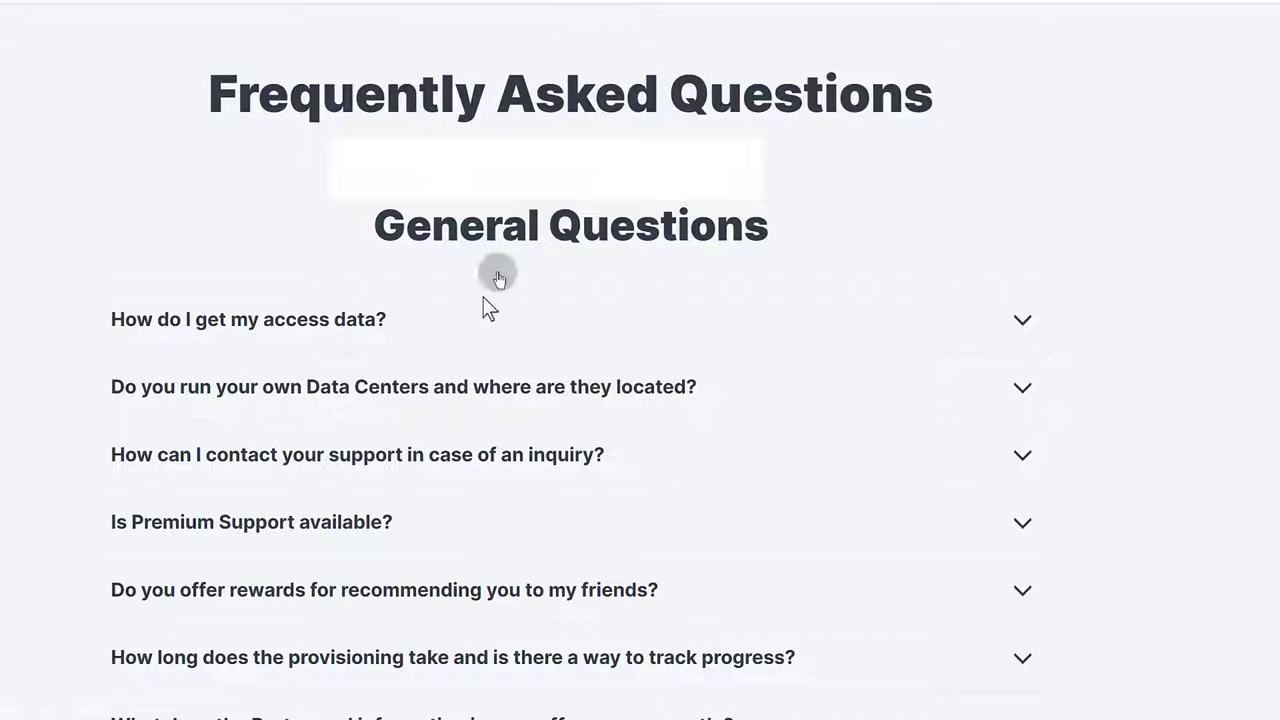
scroll(414, 643, "down", 5)
scroll(640, 400, "down", 5)
scroll(640, 400, "up", 12)
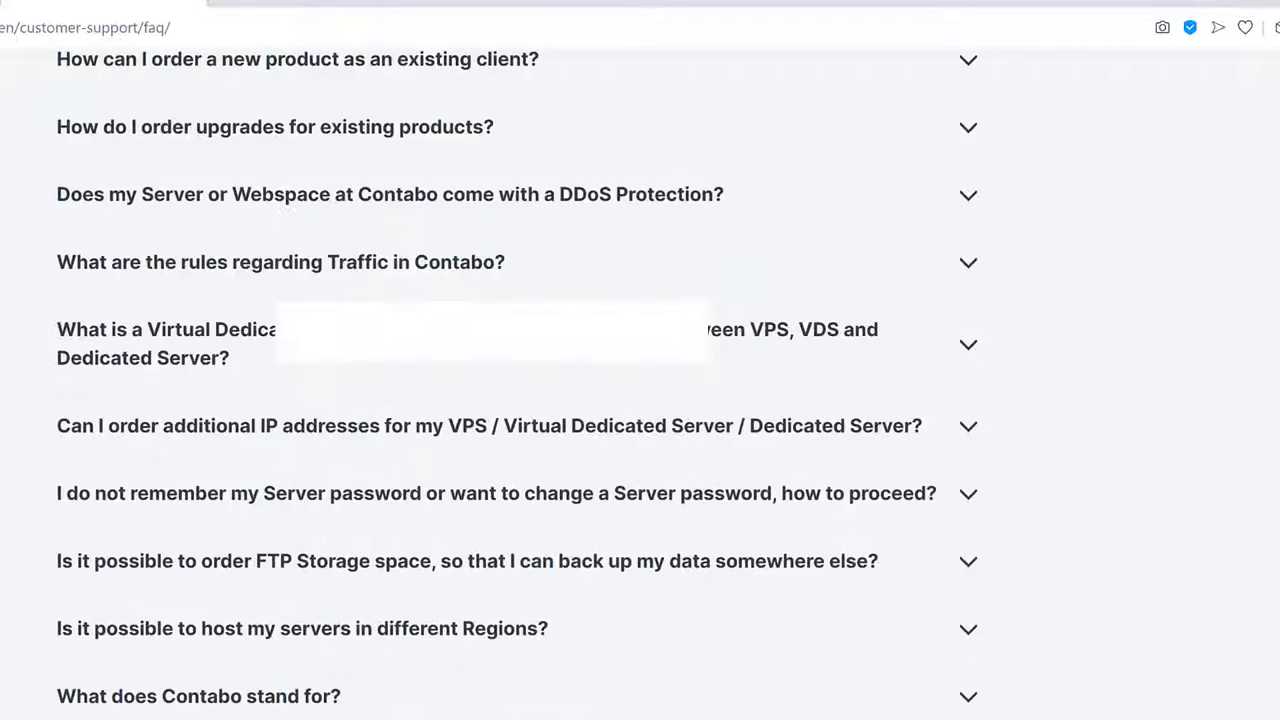
mouse_move(1075, 172)
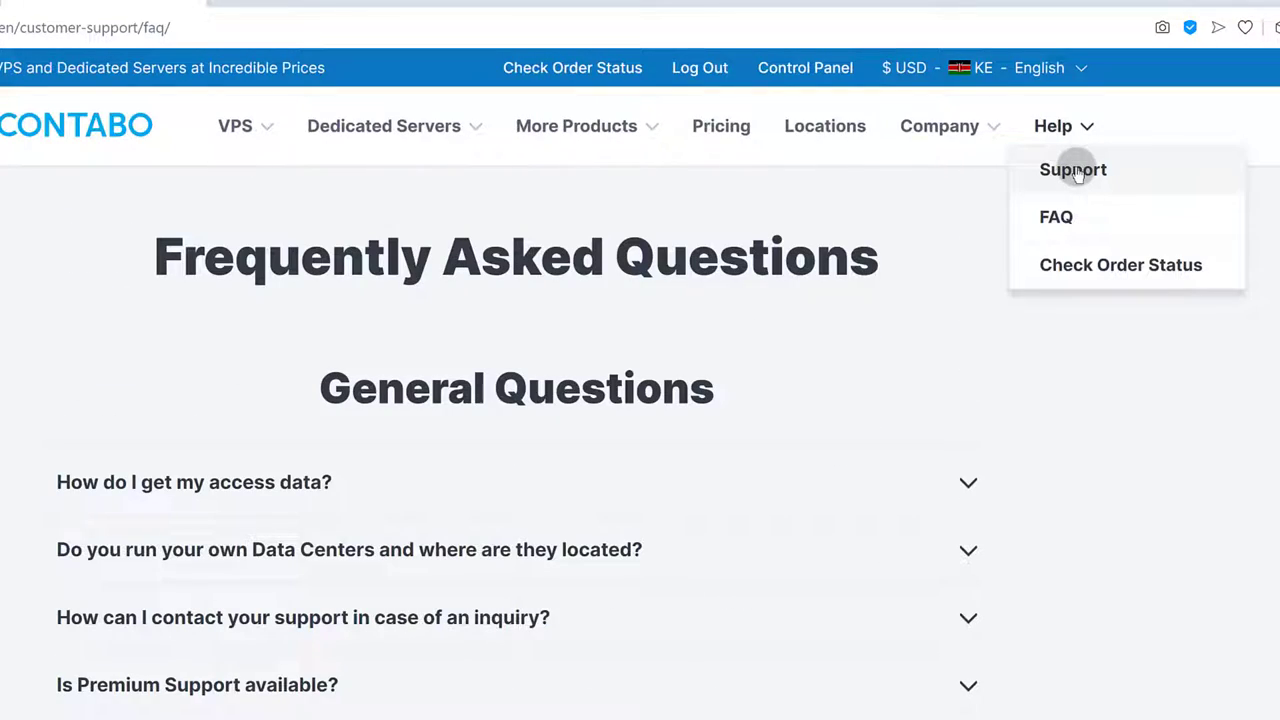